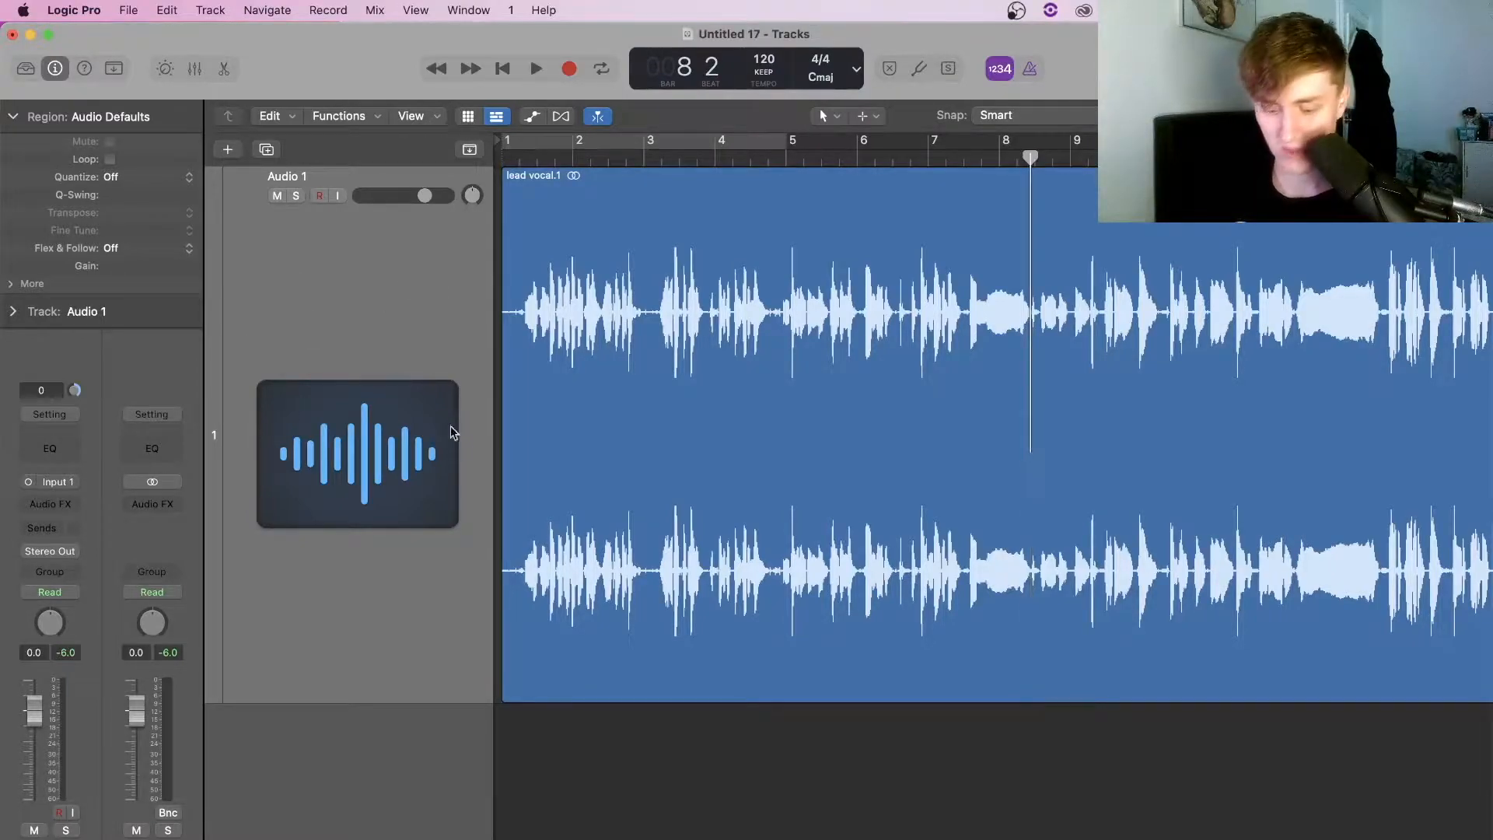
Insert a mono Compressor on the Audio 1 vocal, set its ratio to 2.7:1, and show the graph
{"action": "key", "text": "x"}
{"action": "left_click", "coordinate": [318, 477]}
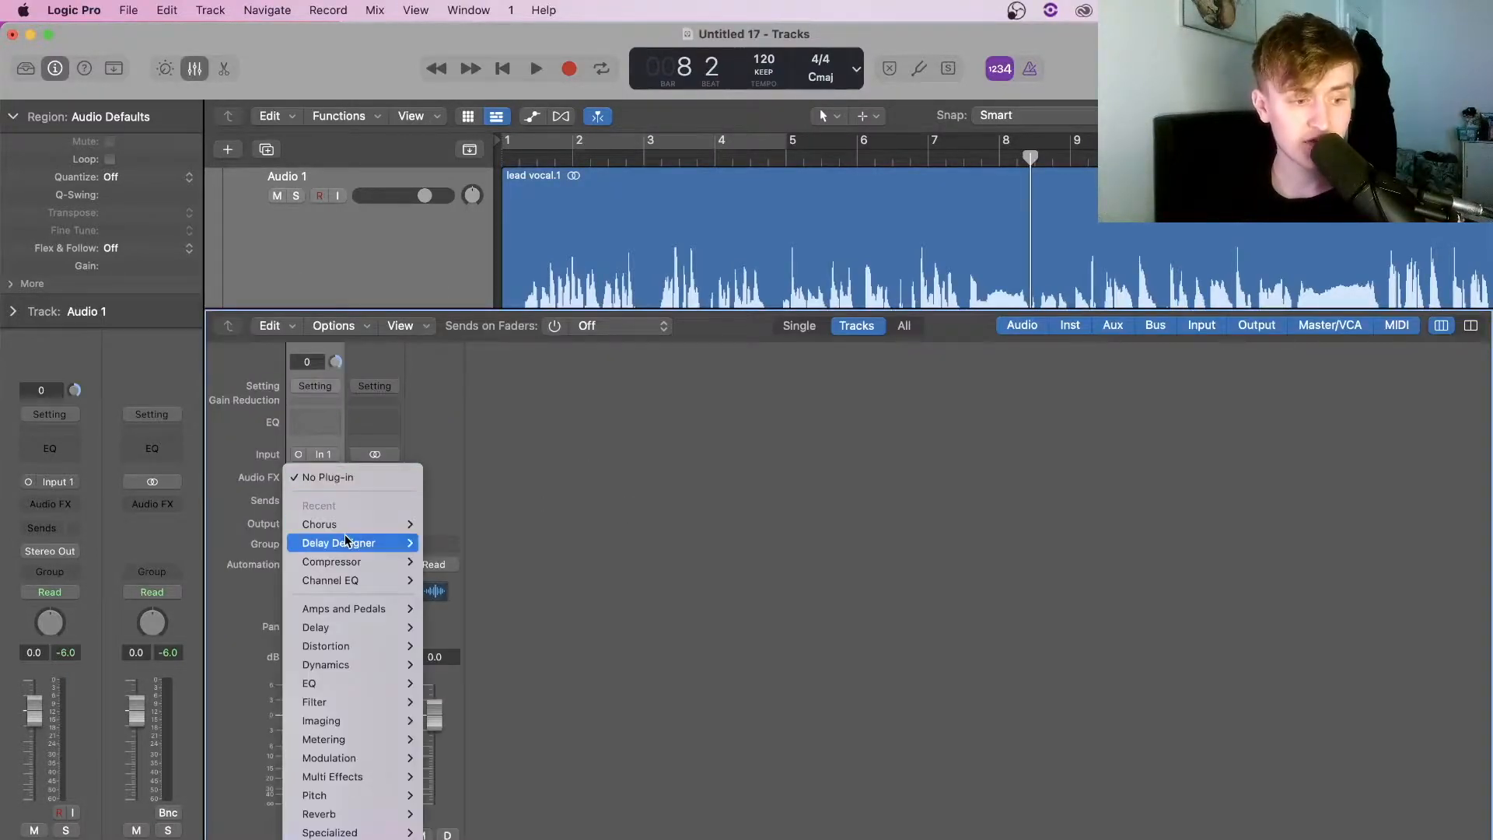
{"action": "mouse_move", "coordinate": [366, 561]}
{"action": "left_click", "coordinate": [441, 562]}
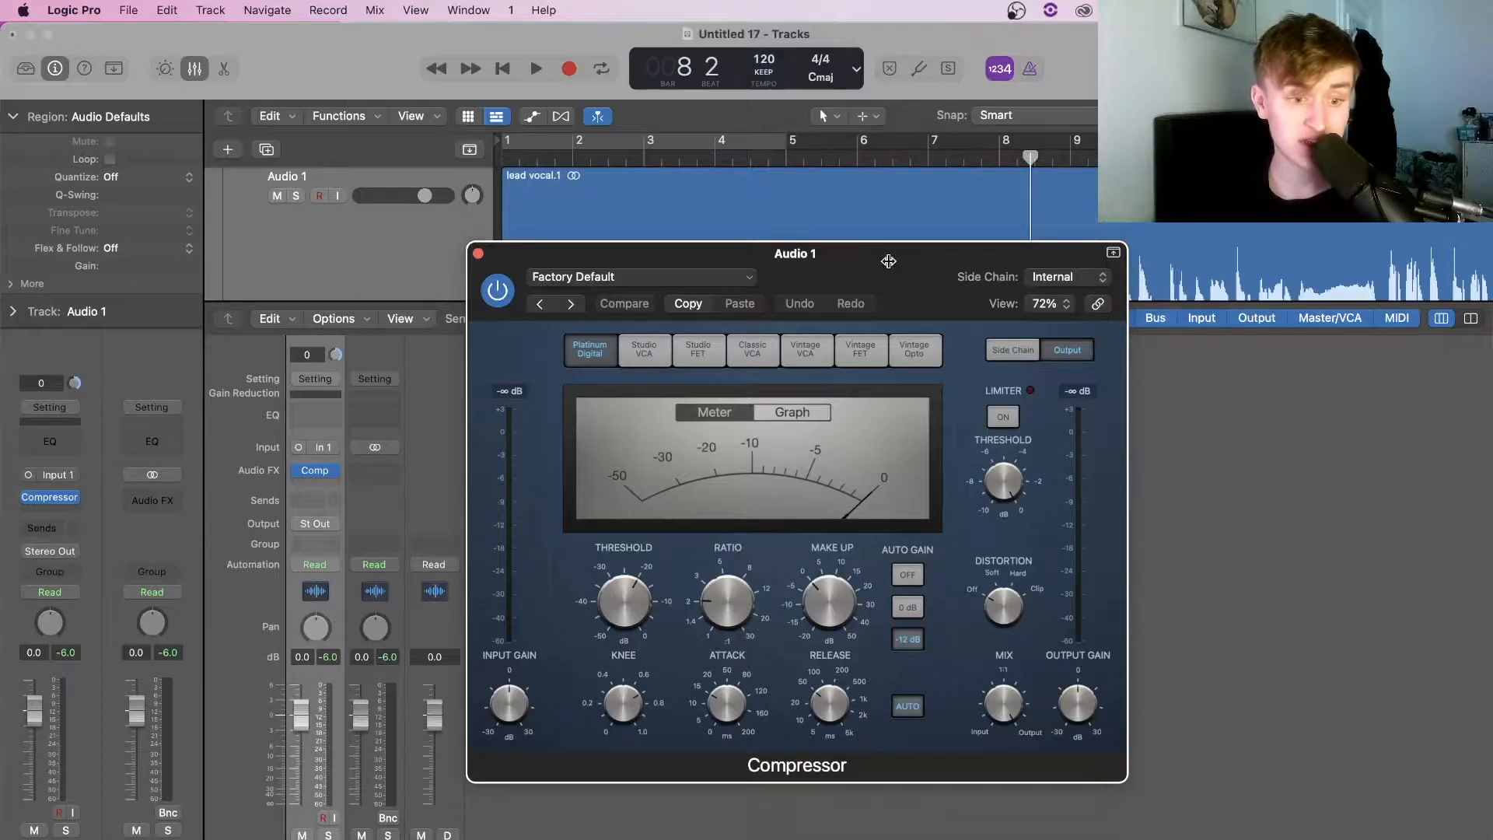
{"action": "left_click_drag", "start_coordinate": [889, 262], "coordinate": [895, 220]}
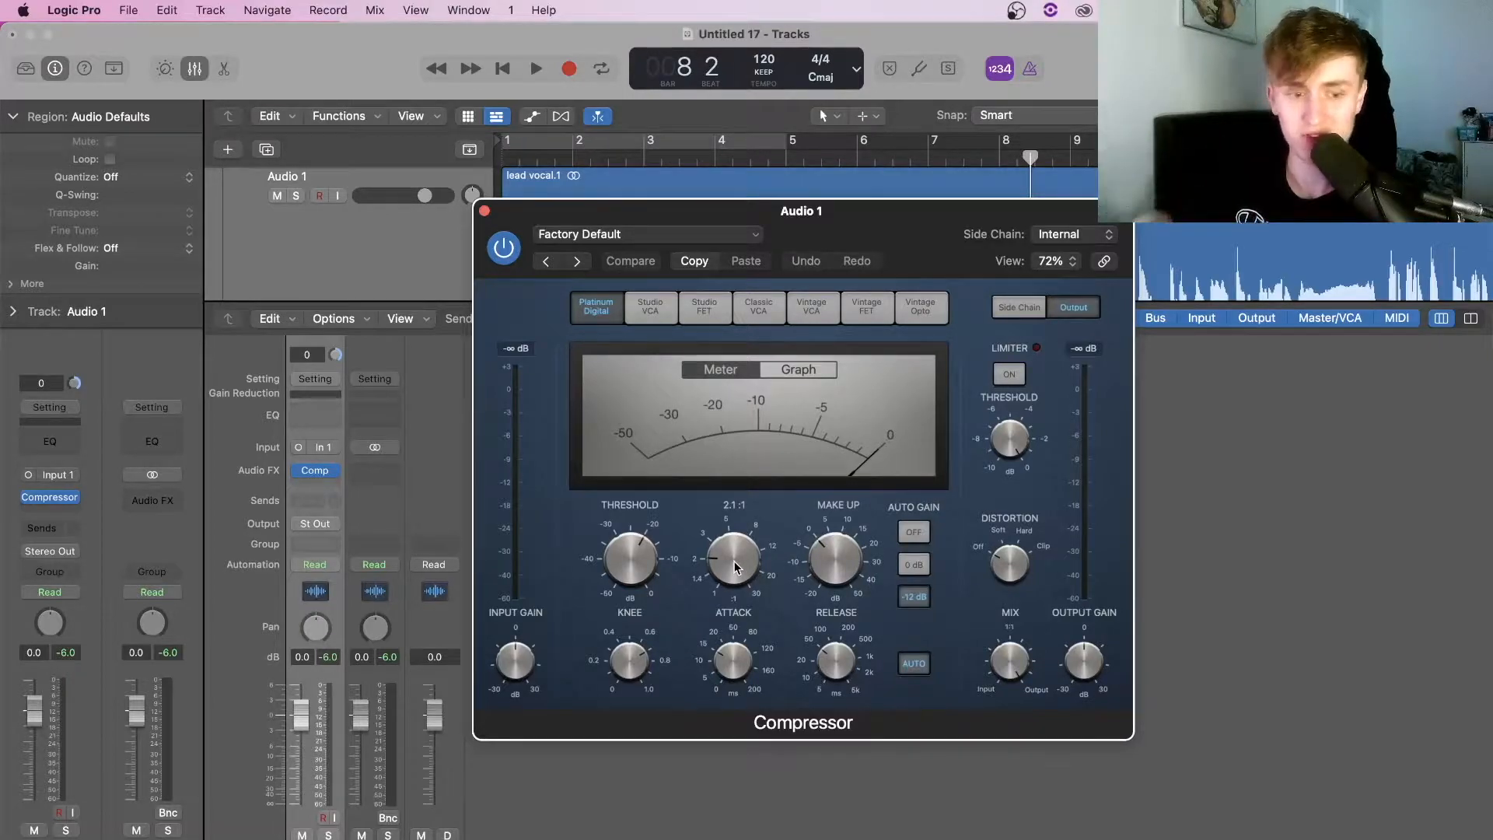
{"action": "left_click_drag", "start_coordinate": [735, 567], "coordinate": [729, 551]}
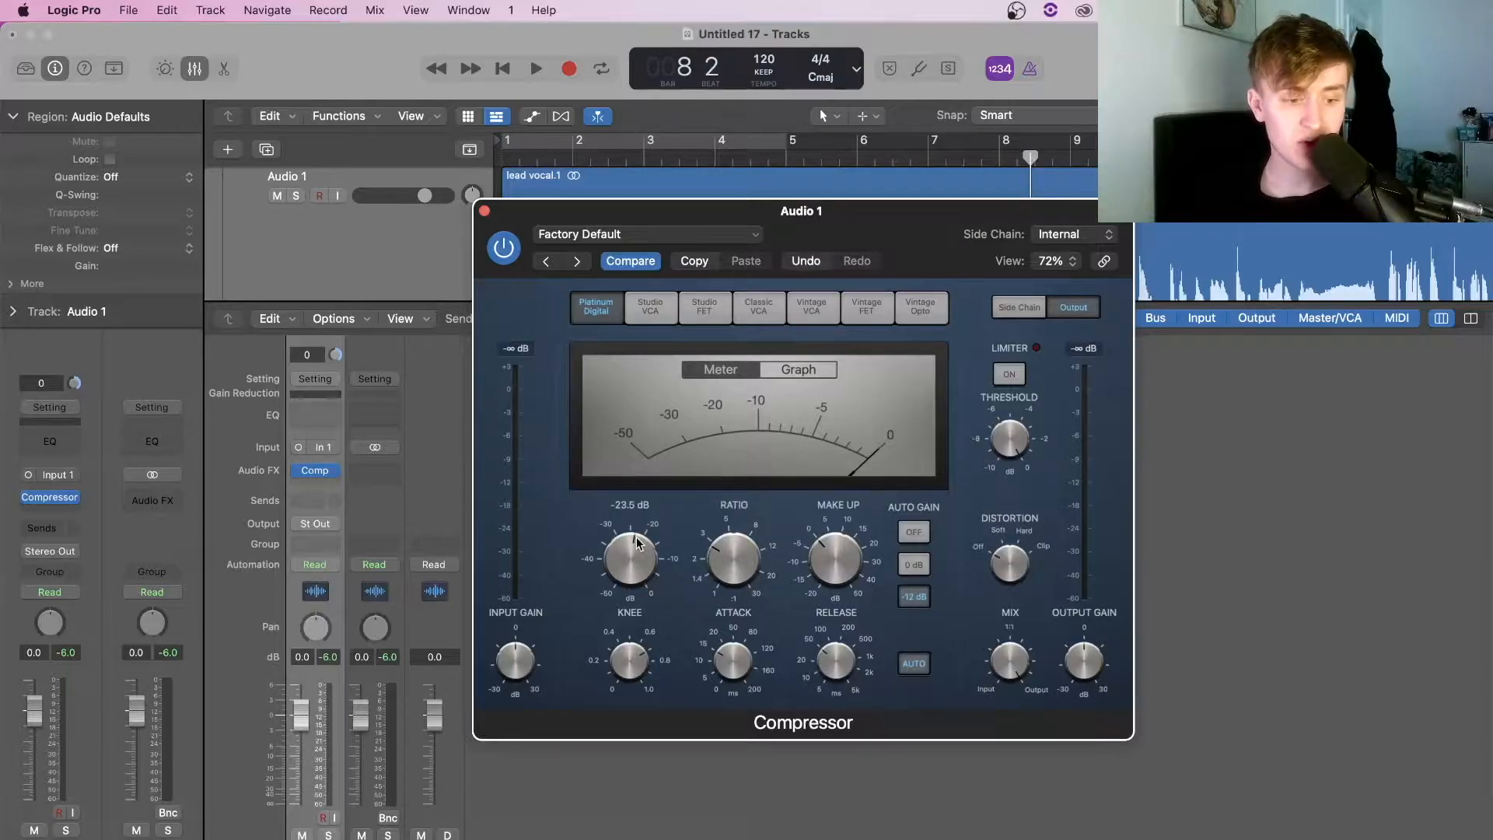
{"action": "left_click", "coordinate": [788, 368]}
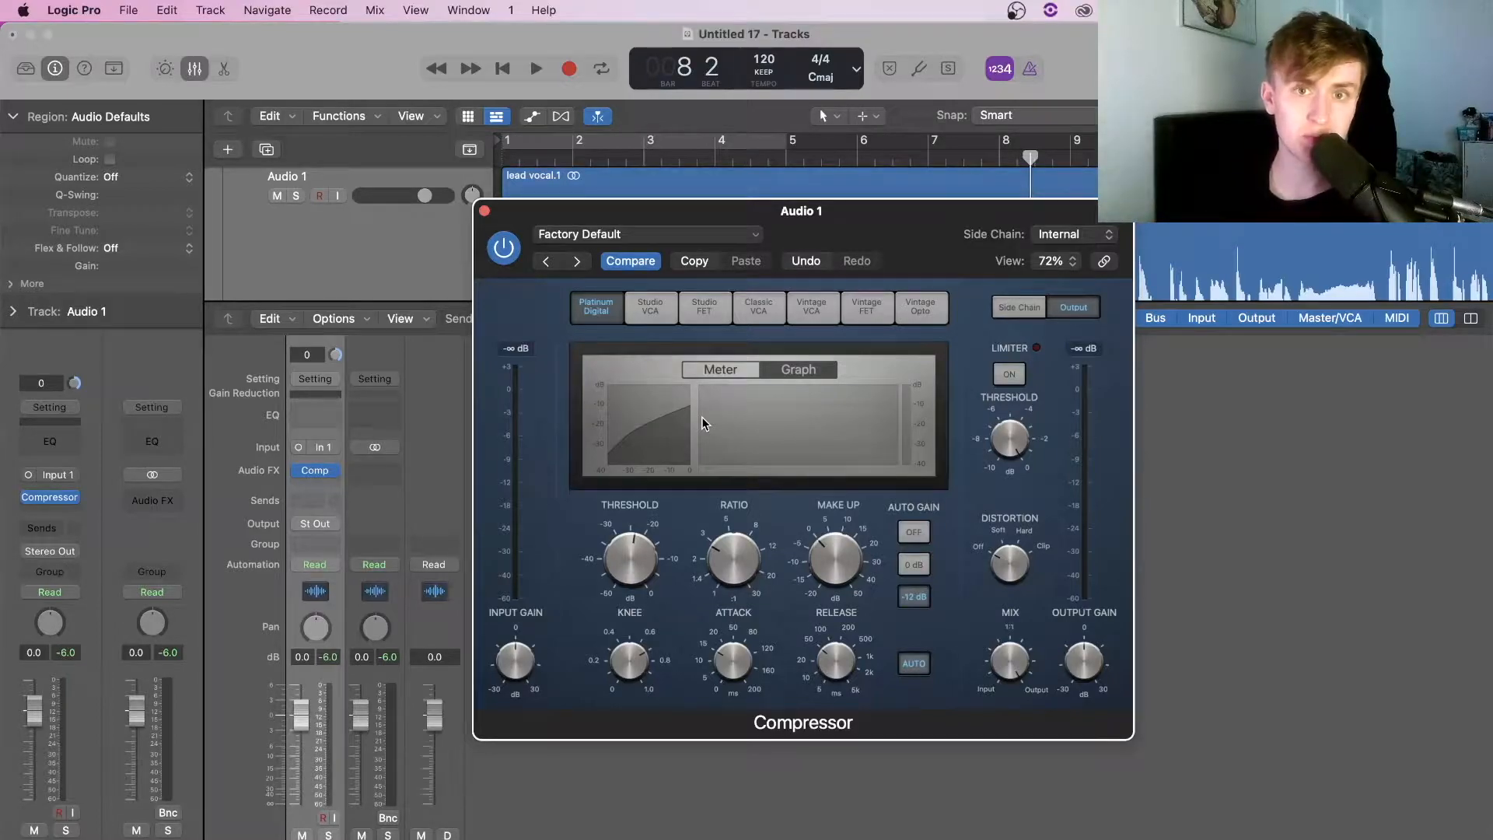
Insert the Waves RVox (m) mono plug-in after the Compressor on Audio 1 and select its Comp control
{"action": "key", "text": "super+w"}
{"action": "left_click", "coordinate": [326, 487]}
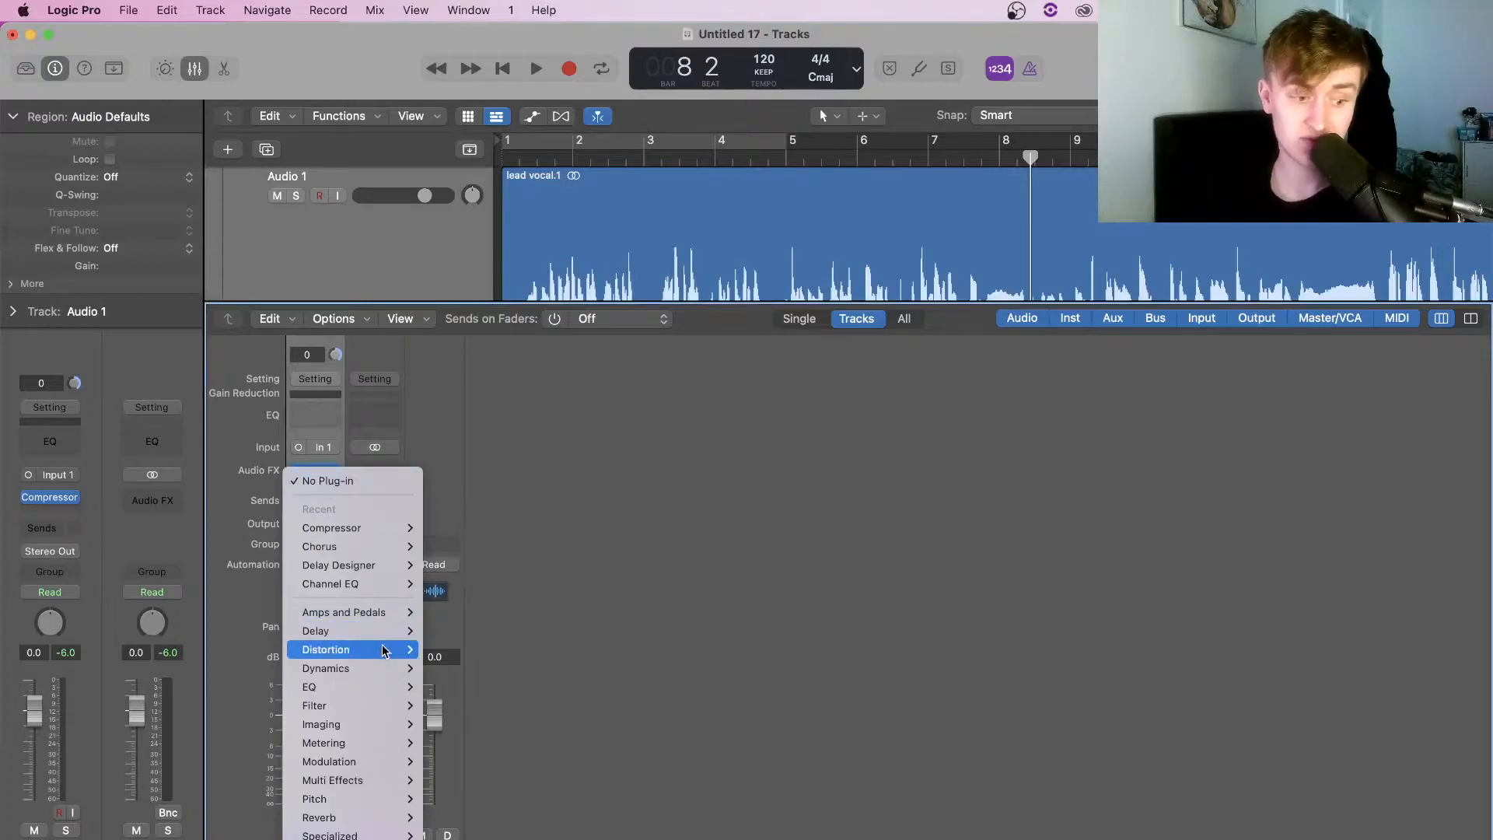
{"action": "mouse_move", "coordinate": [383, 650]}
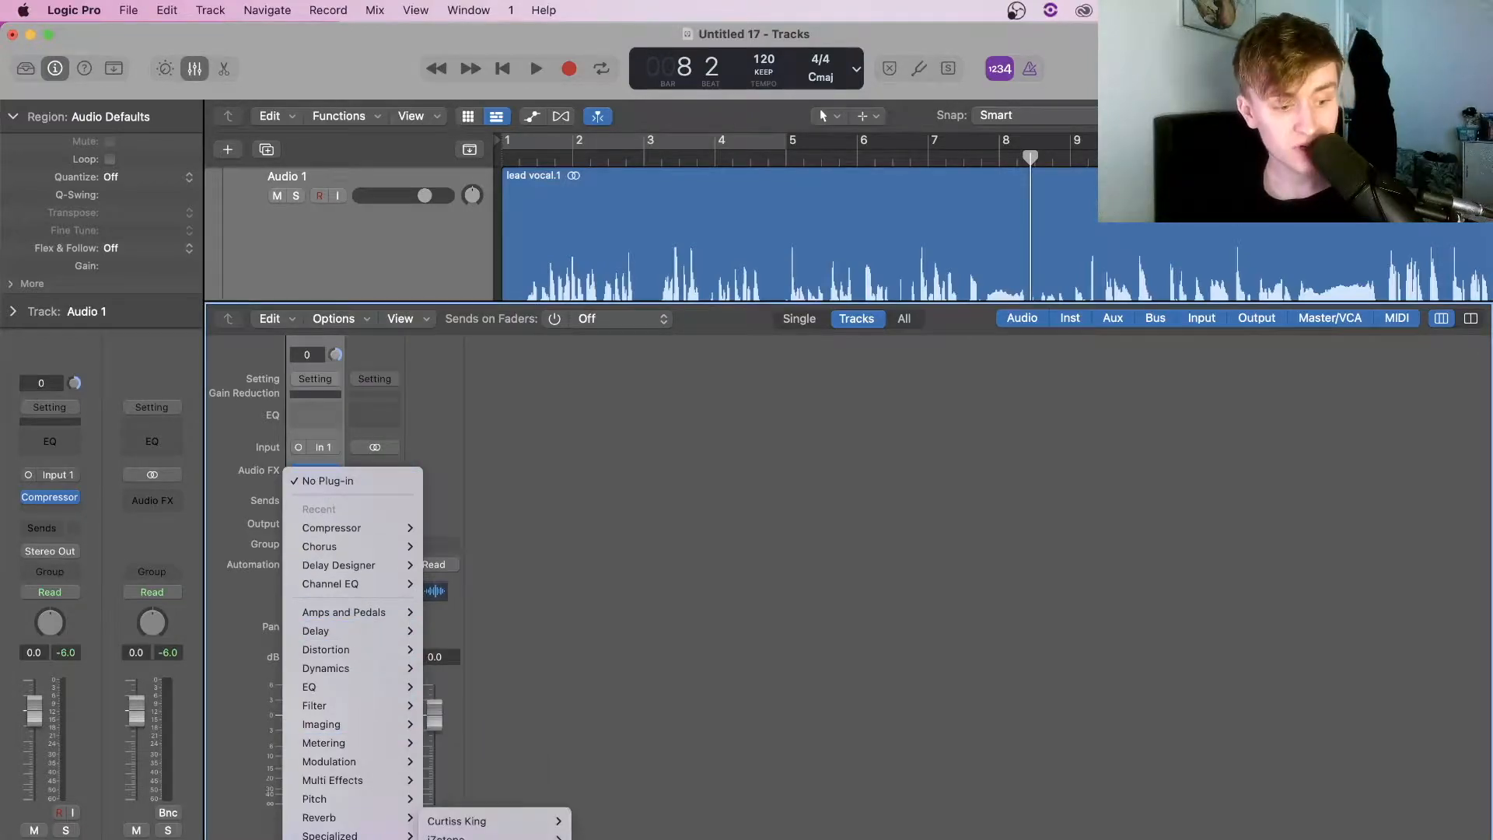
{"action": "mouse_move", "coordinate": [586, 732]}
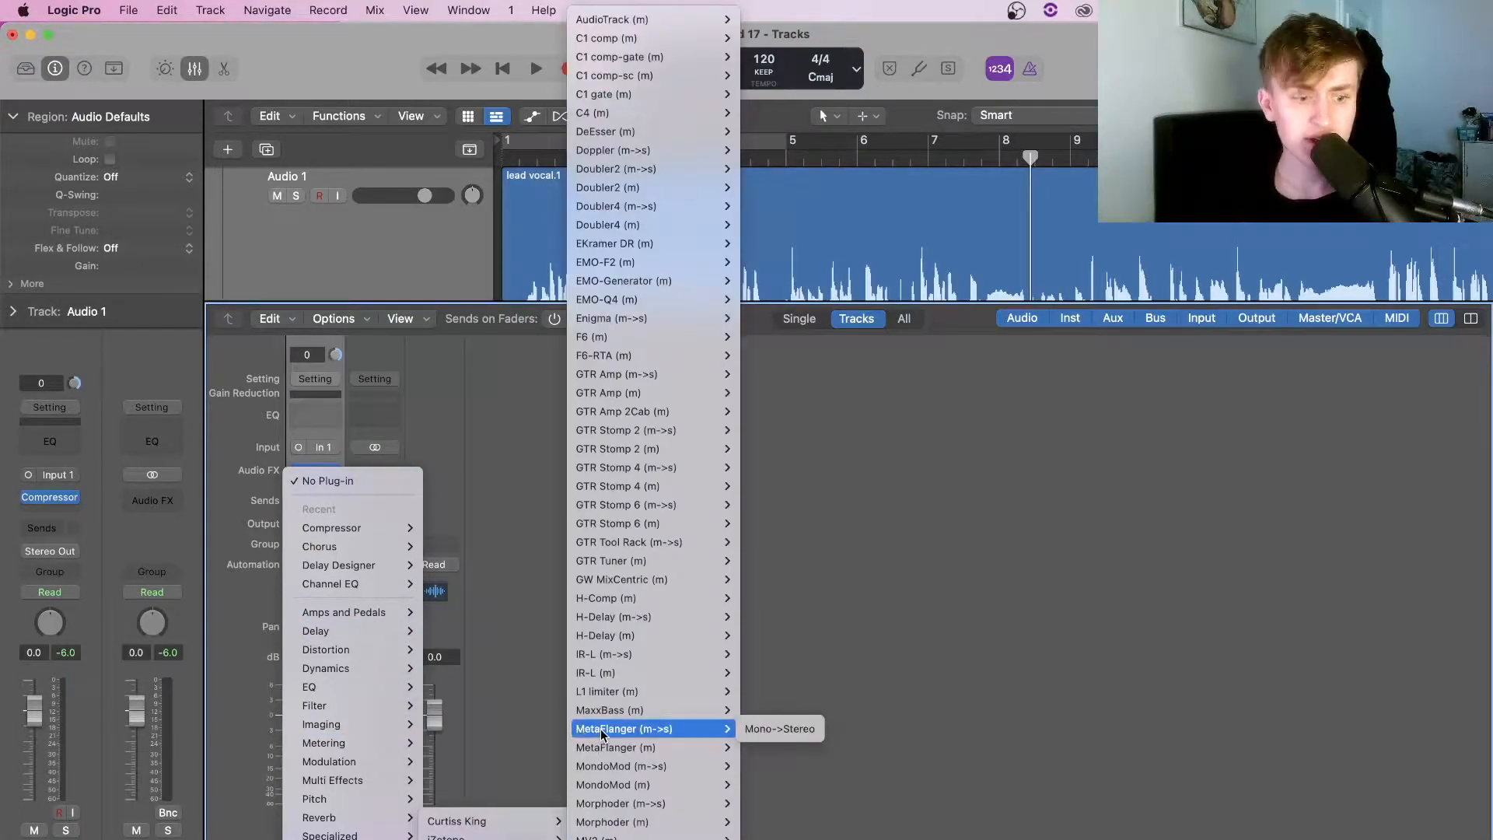
{"action": "scroll", "coordinate": [602, 735], "scroll_direction": "down", "scroll_amount": 10}
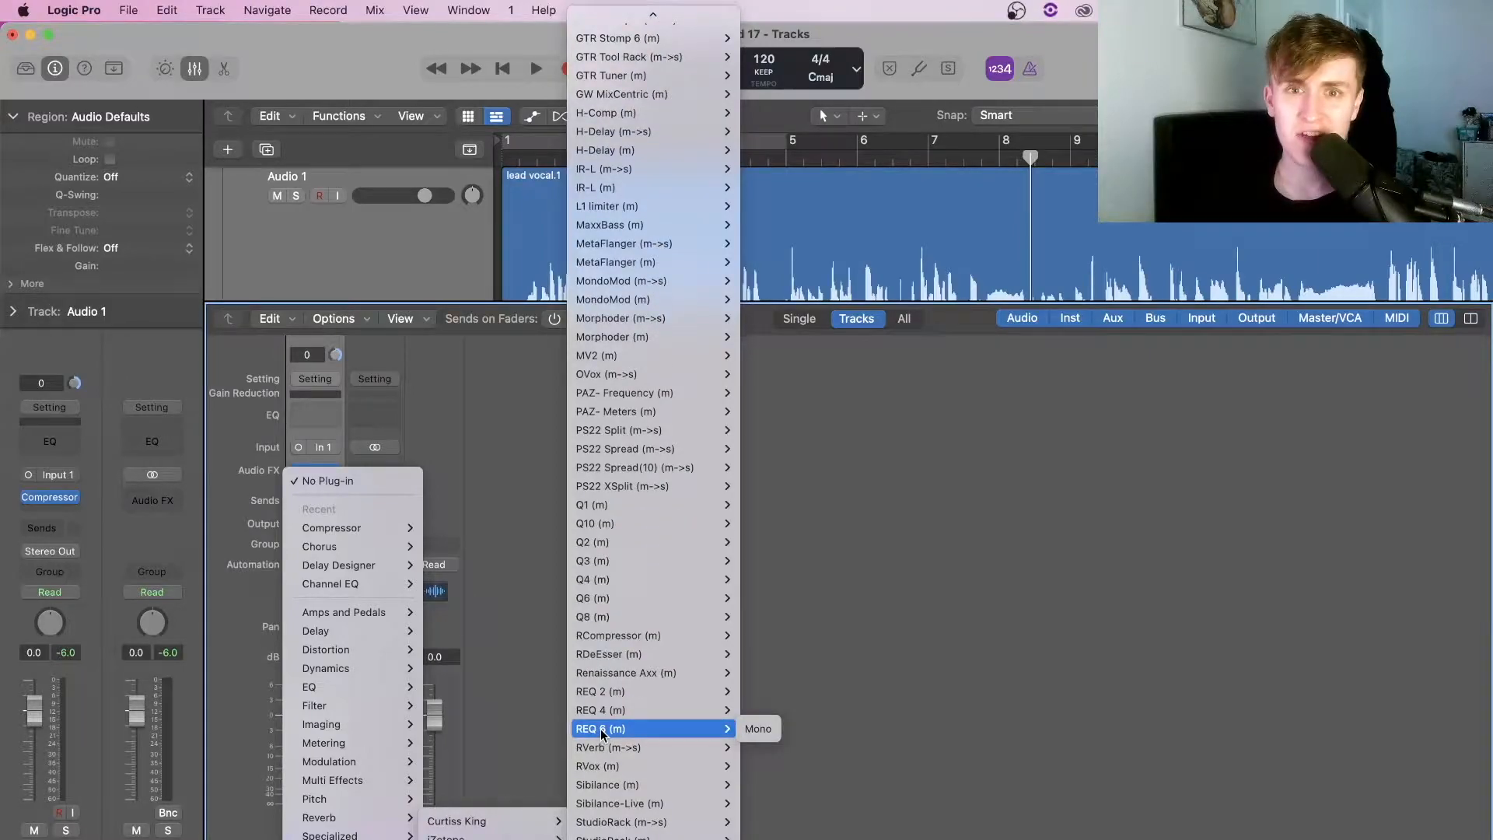
{"action": "scroll", "coordinate": [601, 735], "scroll_direction": "down", "scroll_amount": 6}
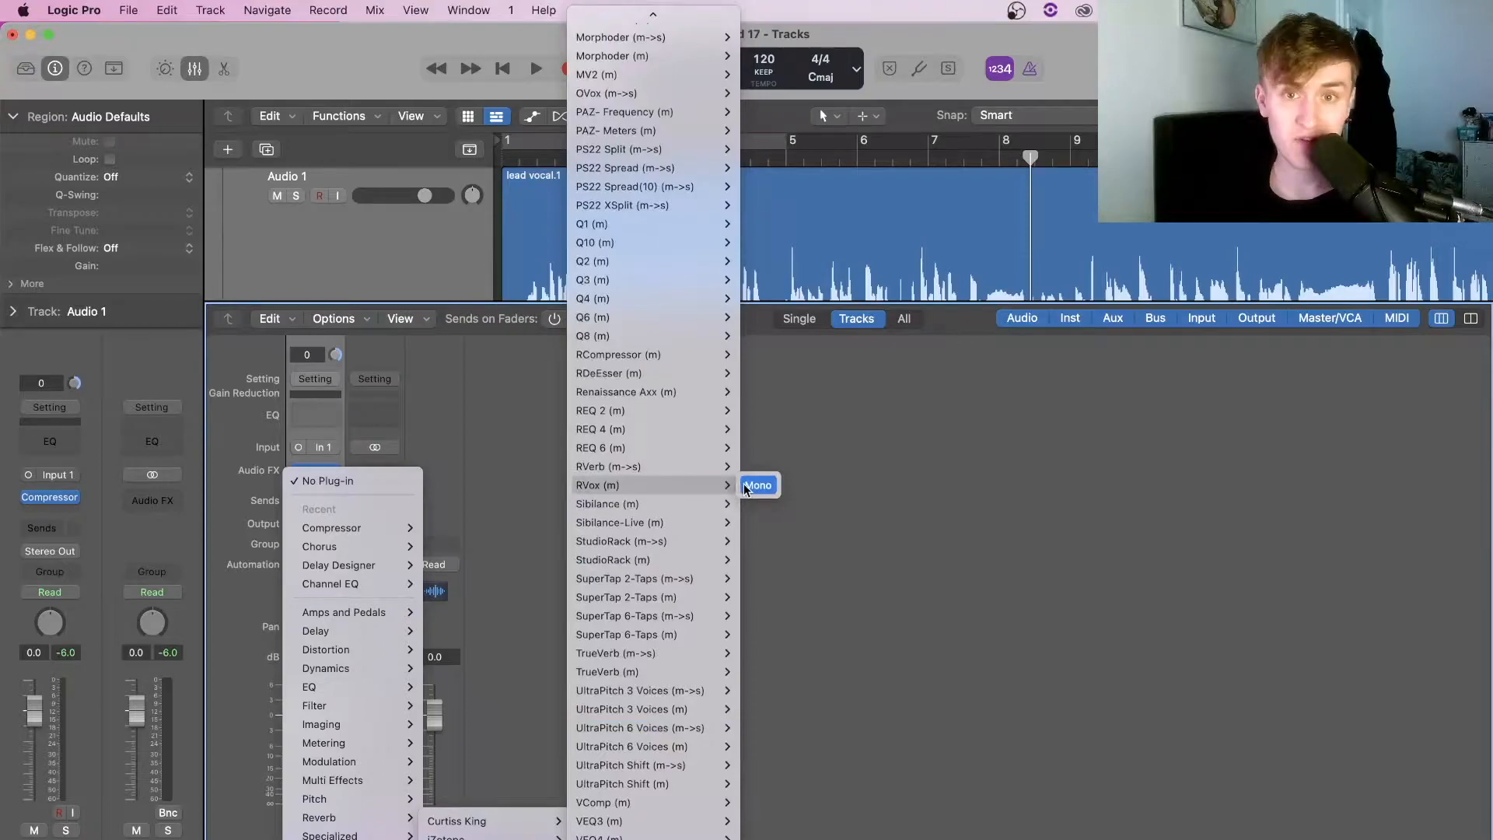
{"action": "left_click", "coordinate": [756, 486]}
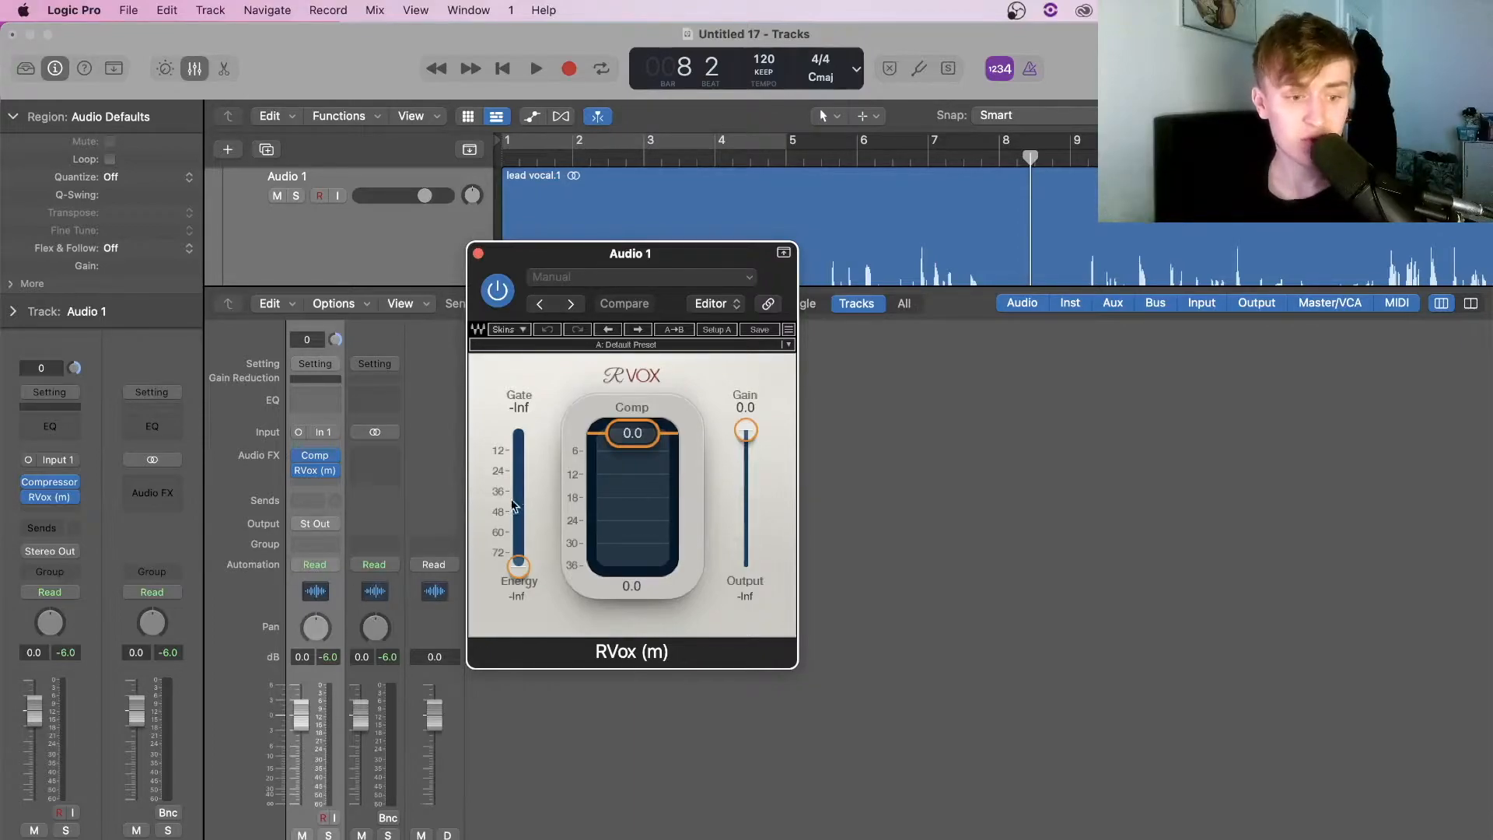
{"action": "left_click", "coordinate": [672, 448]}
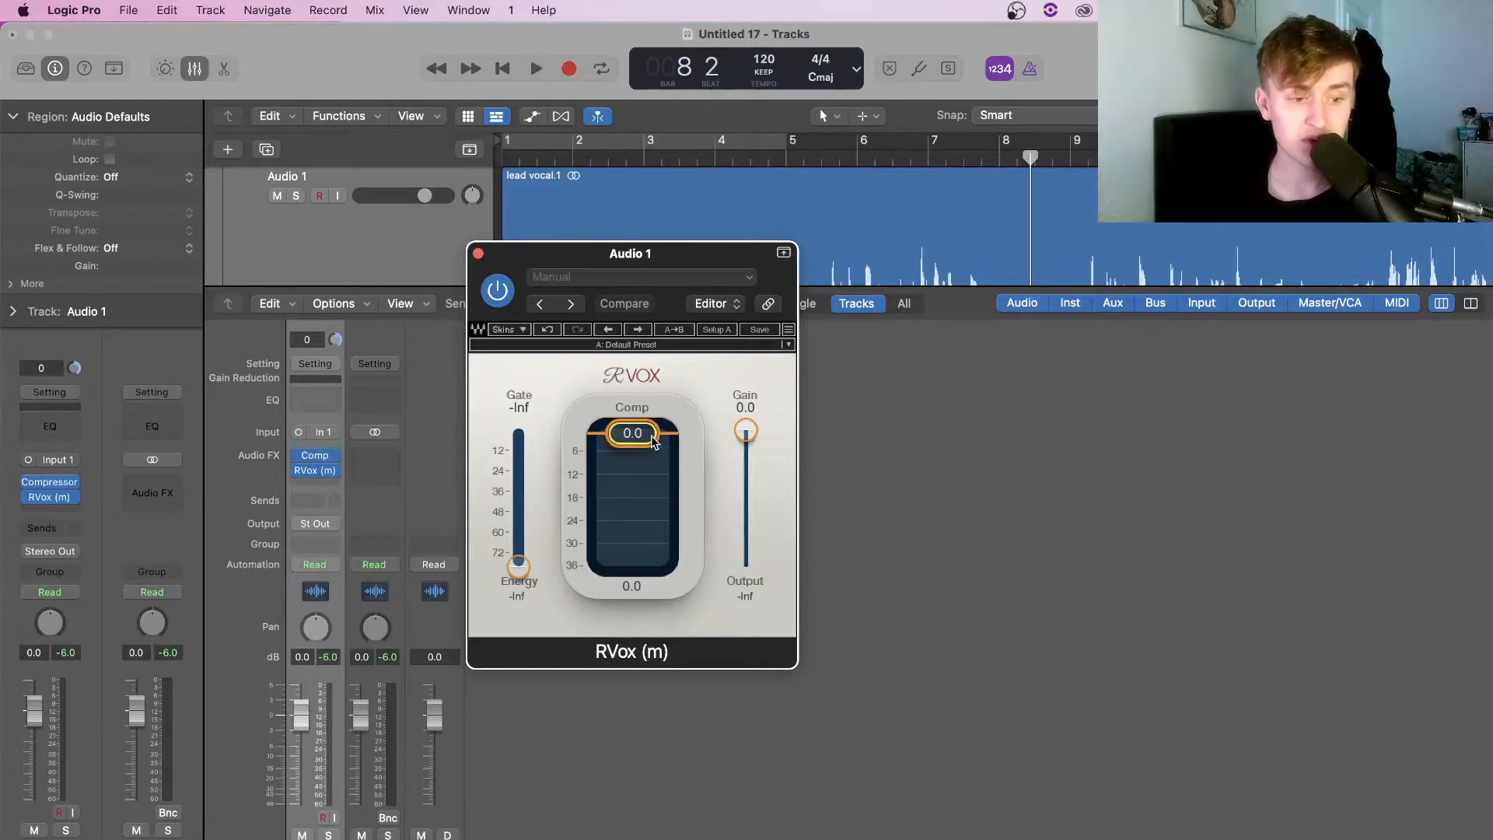
Play the vocal from its start and lower the RVox gain to -6.4 dB
{"action": "left_click", "coordinate": [714, 156]}
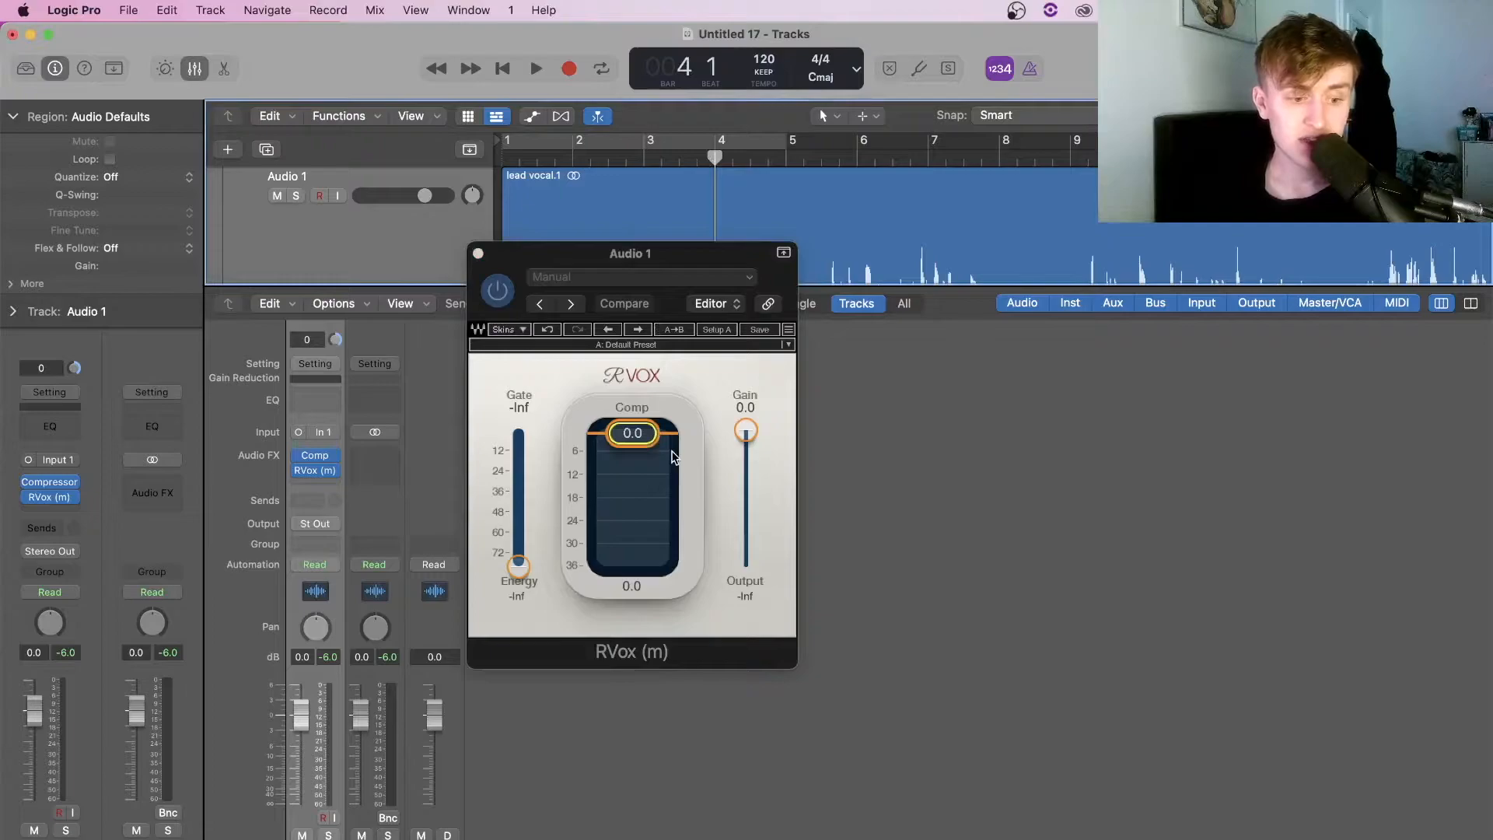
{"action": "scroll", "coordinate": [921, 250], "scroll_direction": "down", "scroll_amount": 3}
{"action": "left_click", "coordinate": [538, 160]}
{"action": "key", "text": "space"}
{"action": "left_click", "coordinate": [627, 348]}
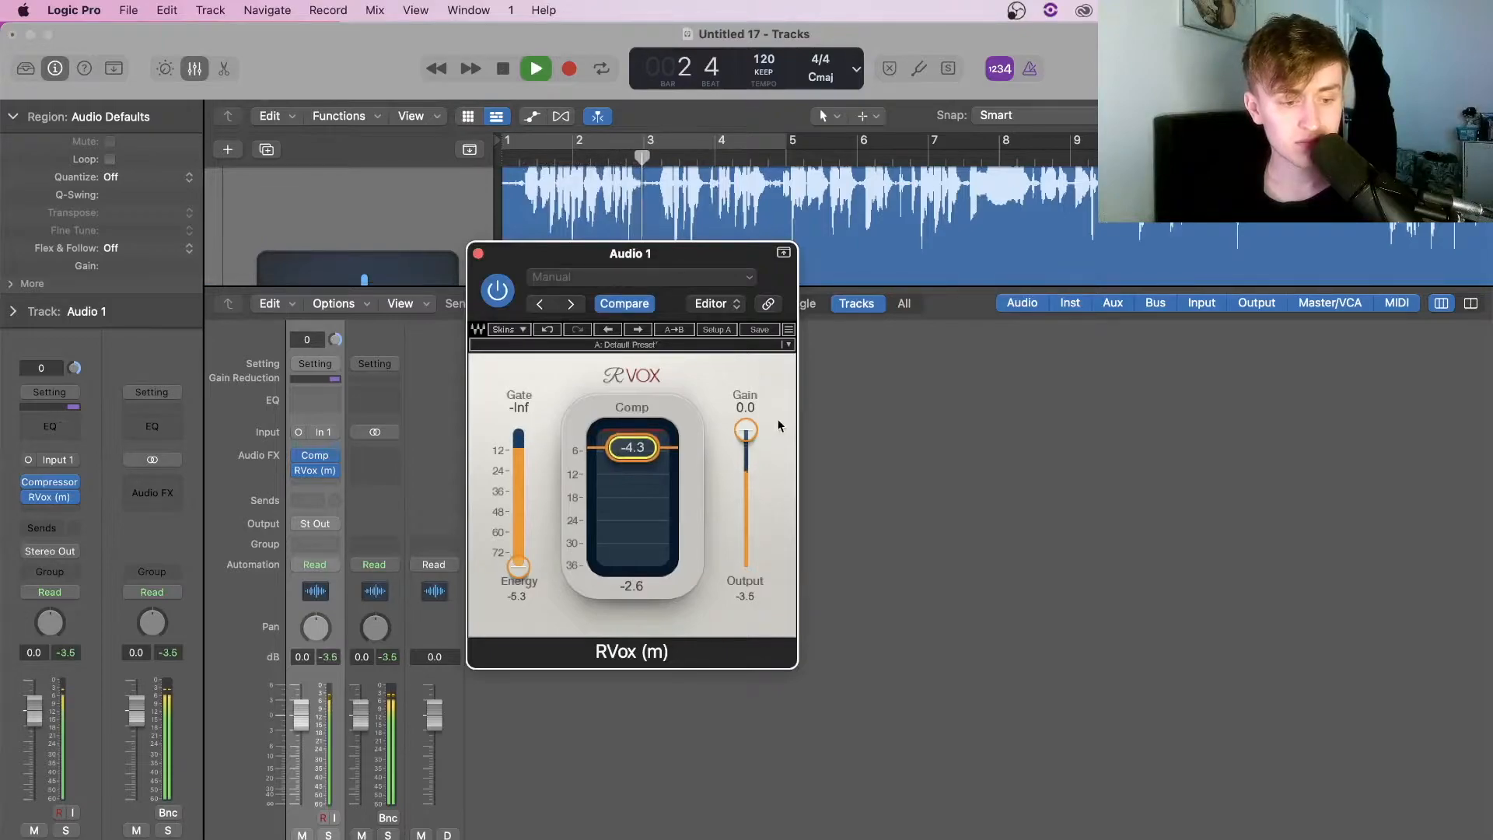
{"action": "left_click_drag", "start_coordinate": [745, 433], "coordinate": [745, 460]}
{"action": "key", "text": "space"}
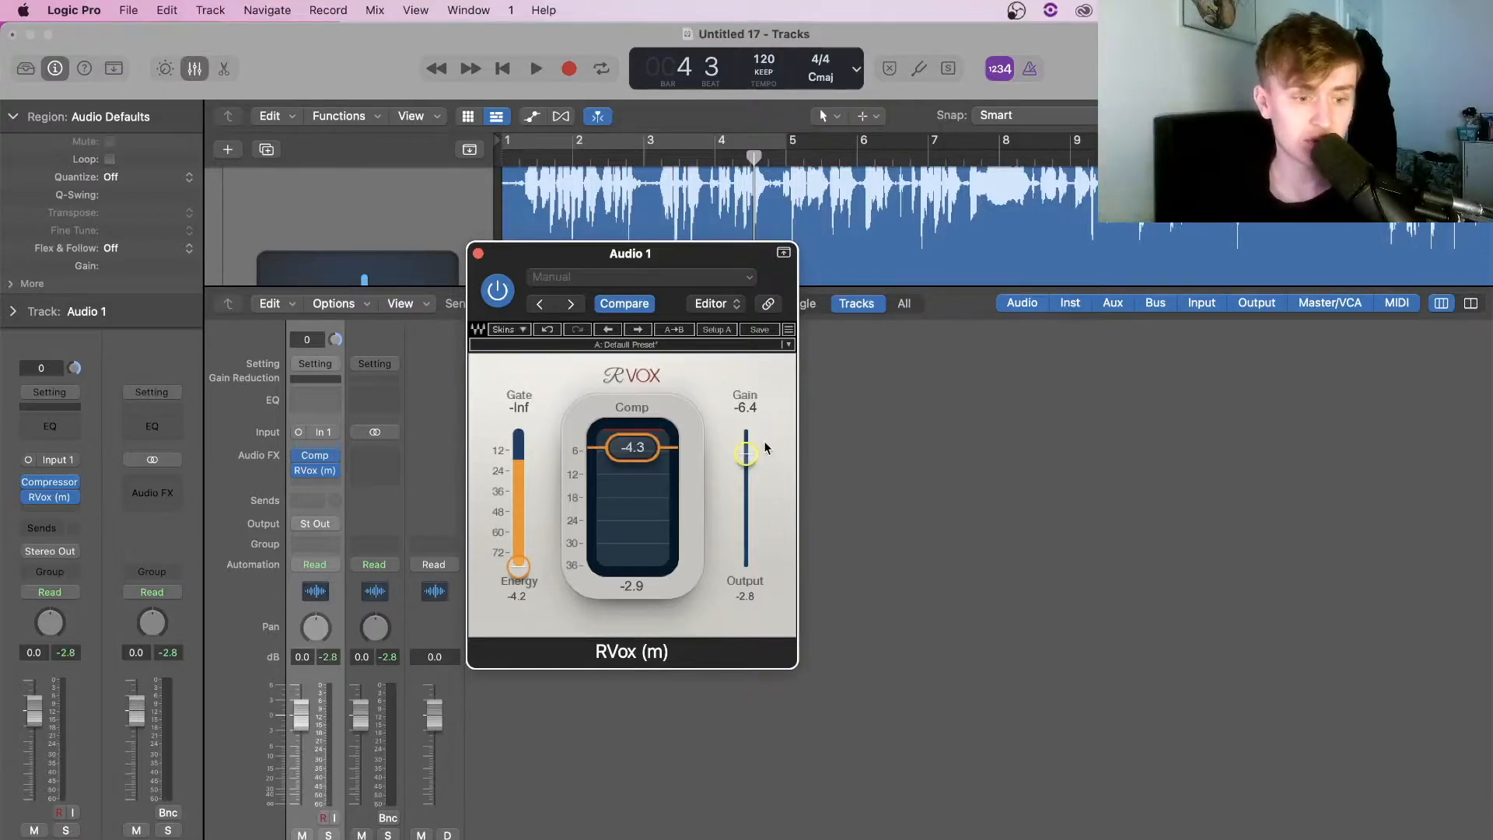
{"action": "key", "text": "space"}
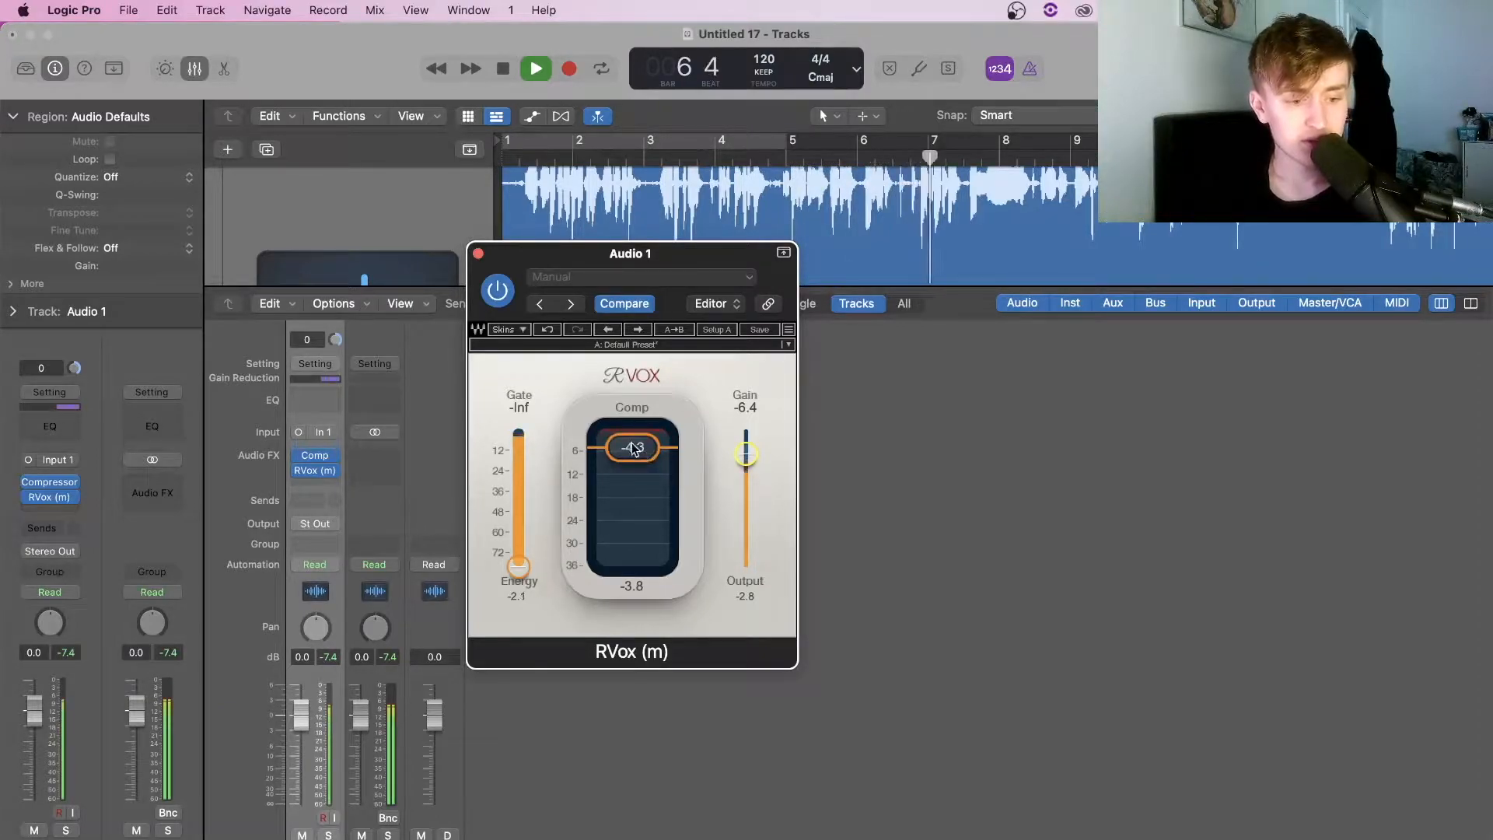
{"action": "key", "text": "space"}
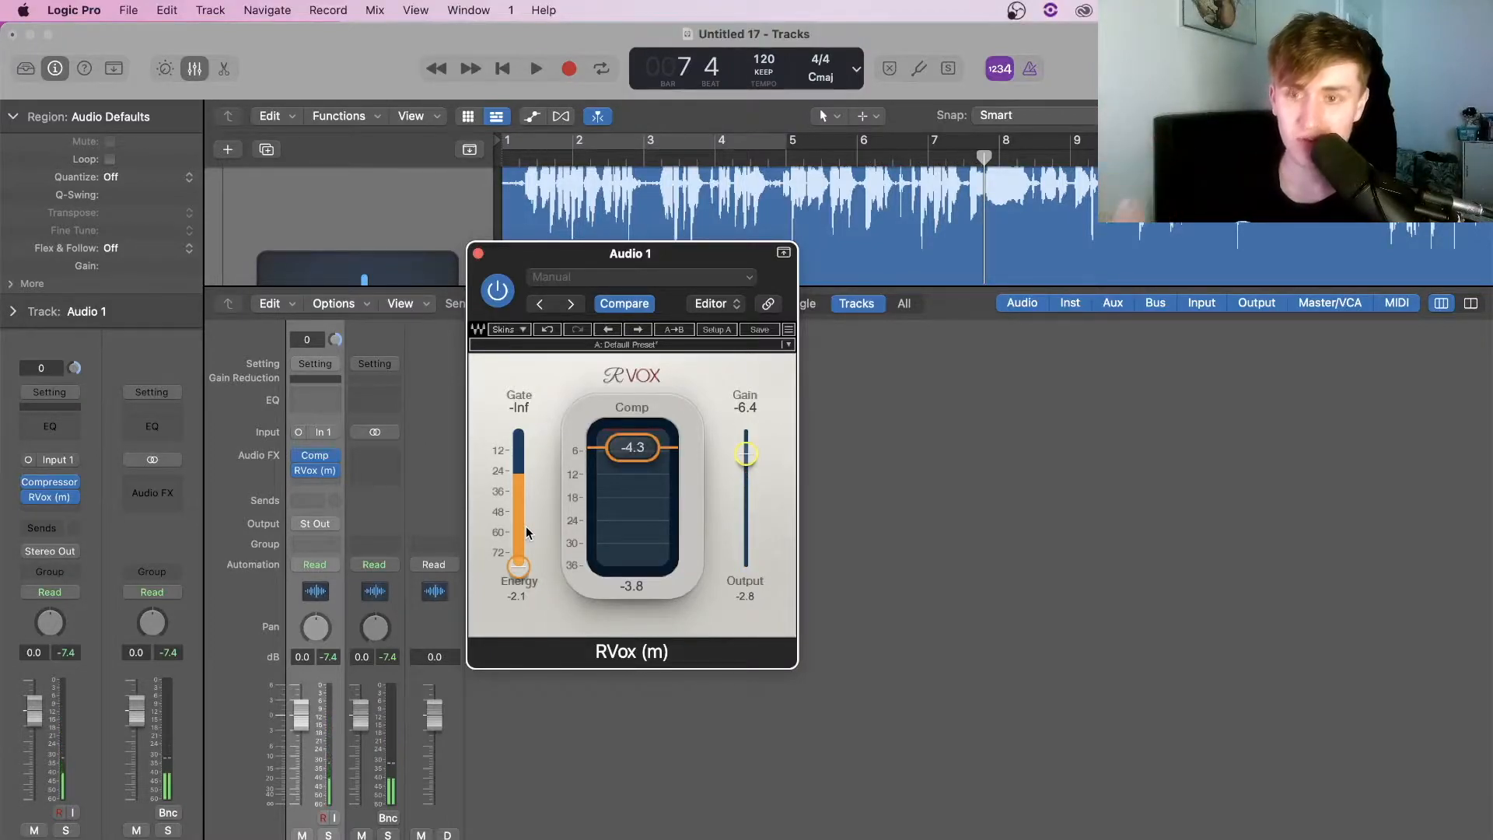
Set the RVox gate to -11.9 while auditioning, then close the RVox window
{"action": "left_click_drag", "start_coordinate": [520, 574], "coordinate": [519, 464]}
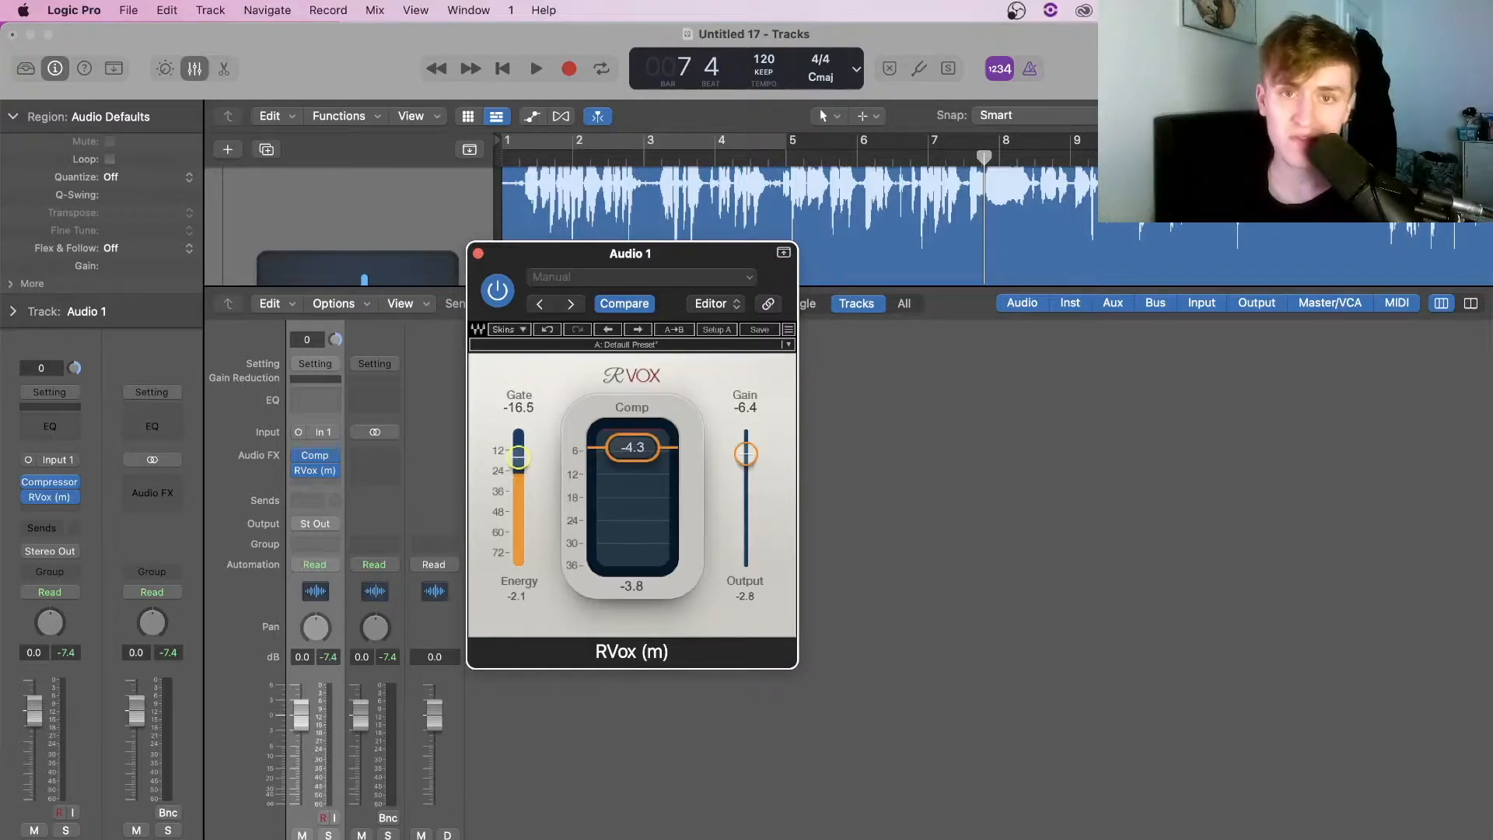
{"action": "mouse_move", "coordinate": [519, 461]}
{"action": "left_mouse_down"}
{"action": "mouse_move", "coordinate": [518, 526]}
{"action": "mouse_move", "coordinate": [518, 433]}
{"action": "mouse_move", "coordinate": [518, 455]}
{"action": "left_mouse_up"}
{"action": "key", "text": "space"}
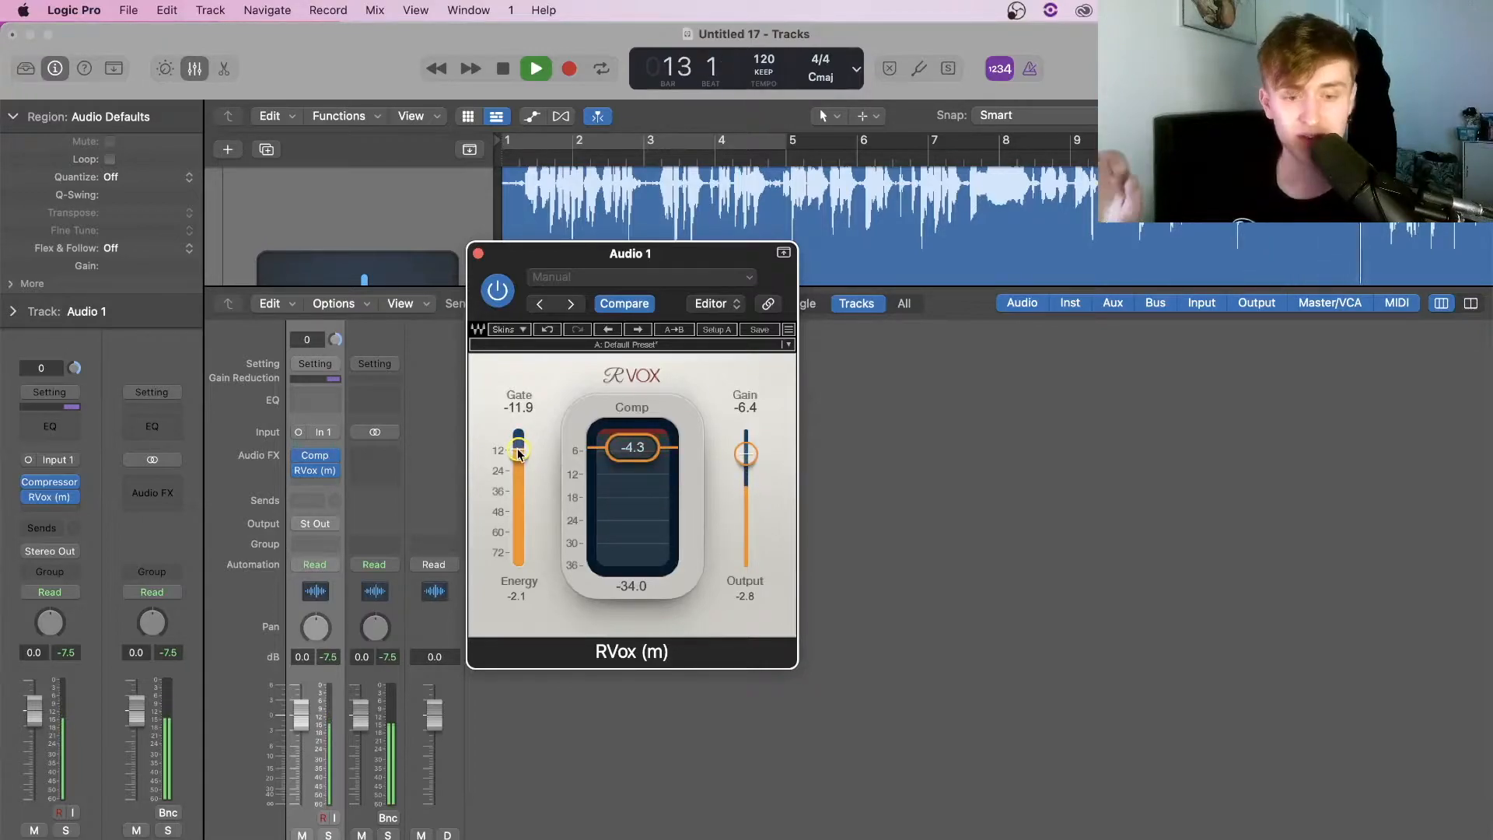
{"action": "key", "text": "space"}
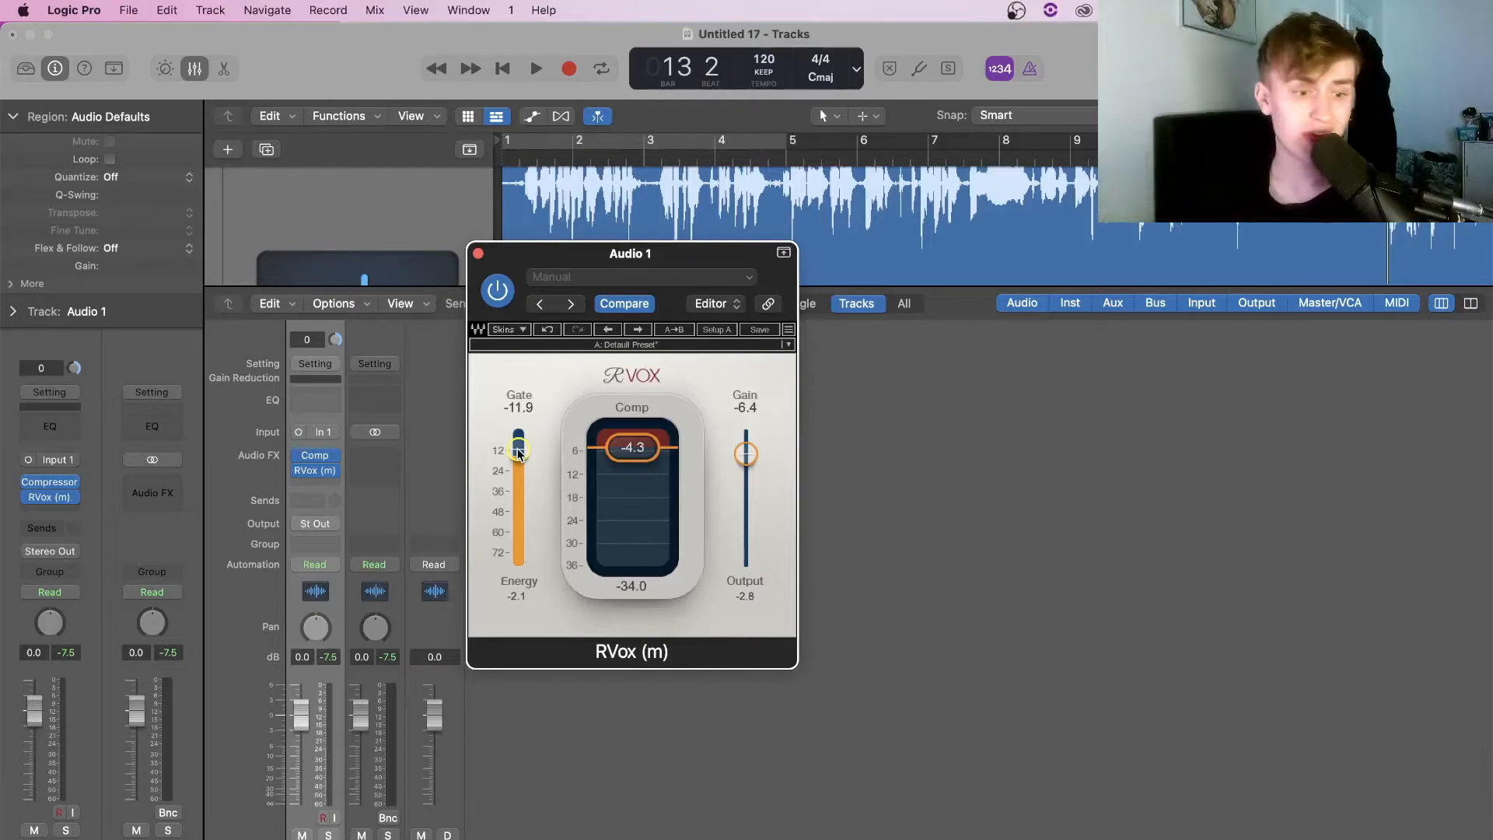
{"action": "left_click", "coordinate": [477, 252]}
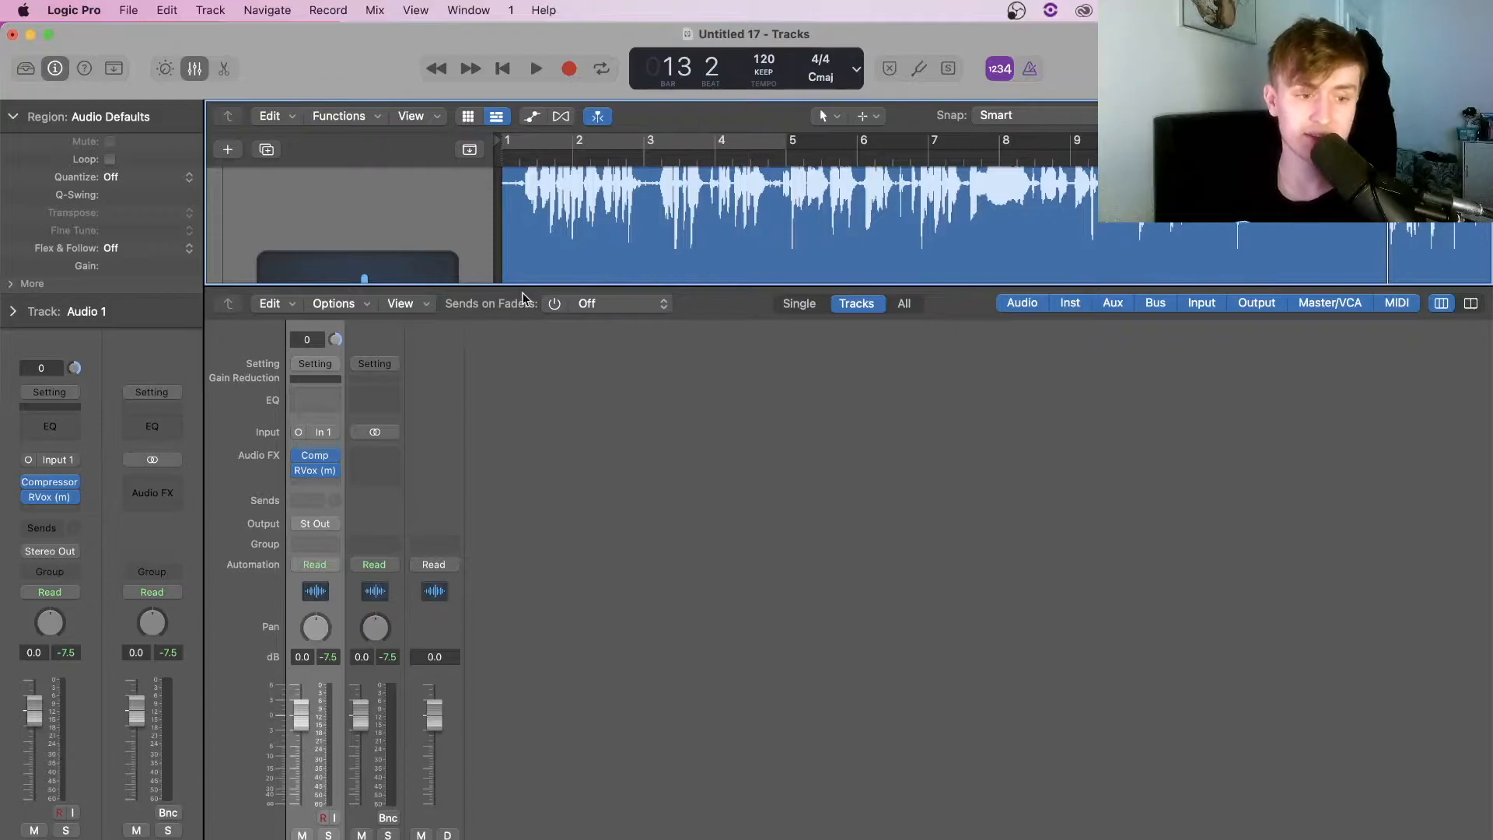
Load the Waves F6-RTA (m) EQ into the third effect slot on Audio 1, after RVox
{"action": "left_click", "coordinate": [537, 160]}
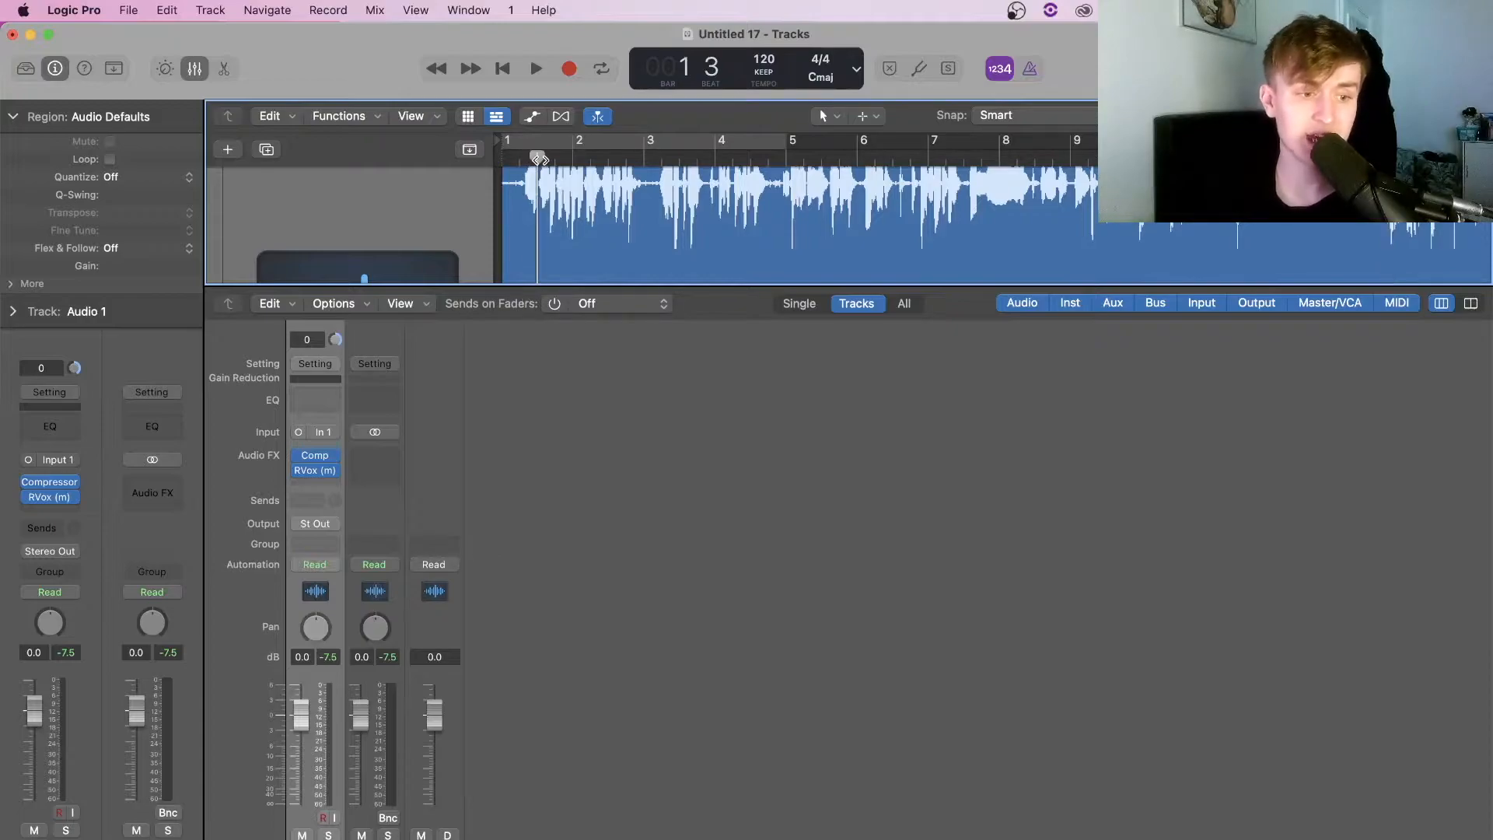
{"action": "left_click", "coordinate": [315, 482]}
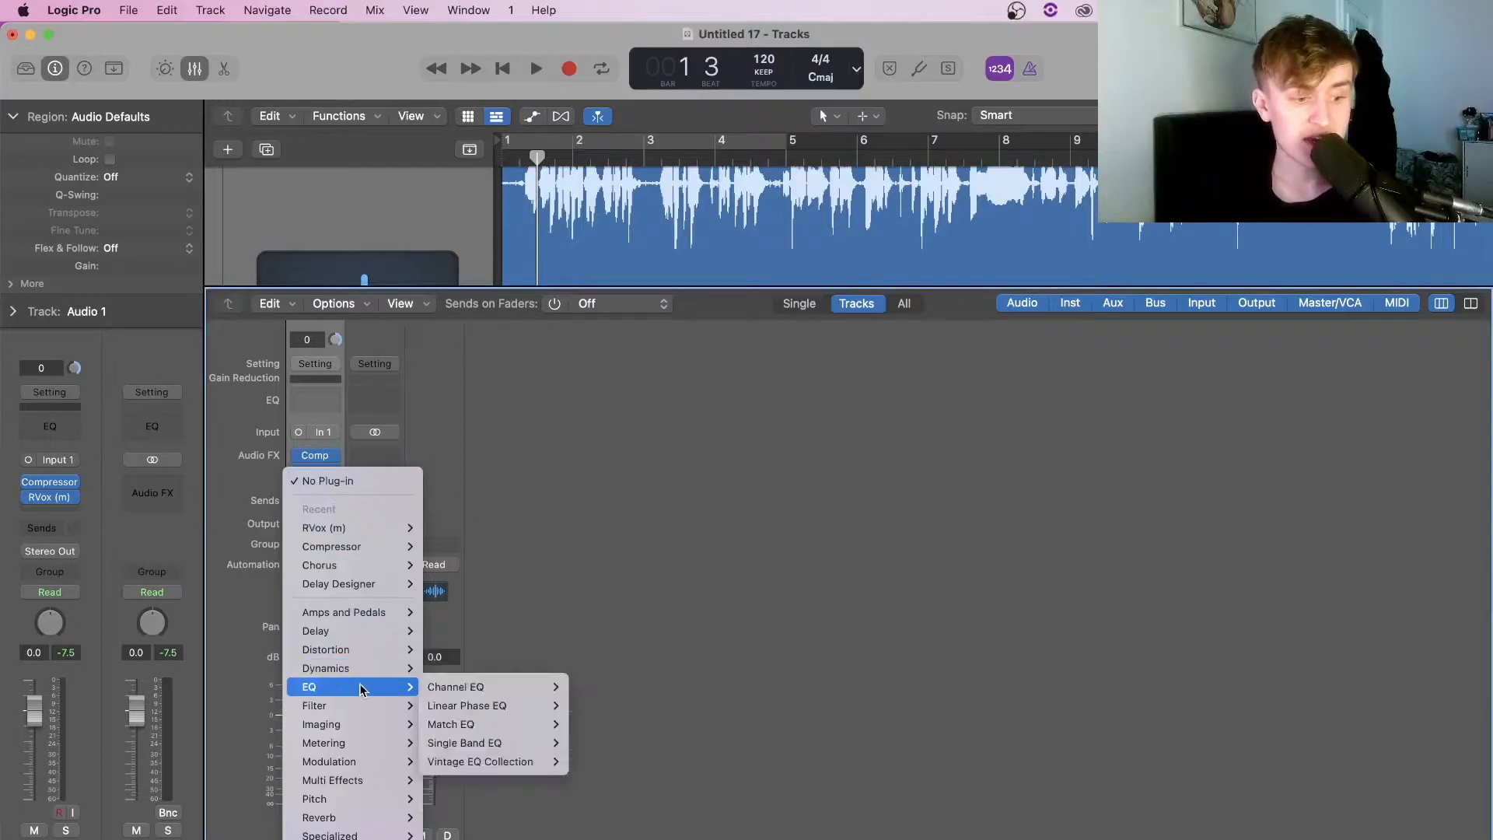
{"action": "mouse_move", "coordinate": [357, 839]}
{"action": "mouse_move", "coordinate": [495, 839]}
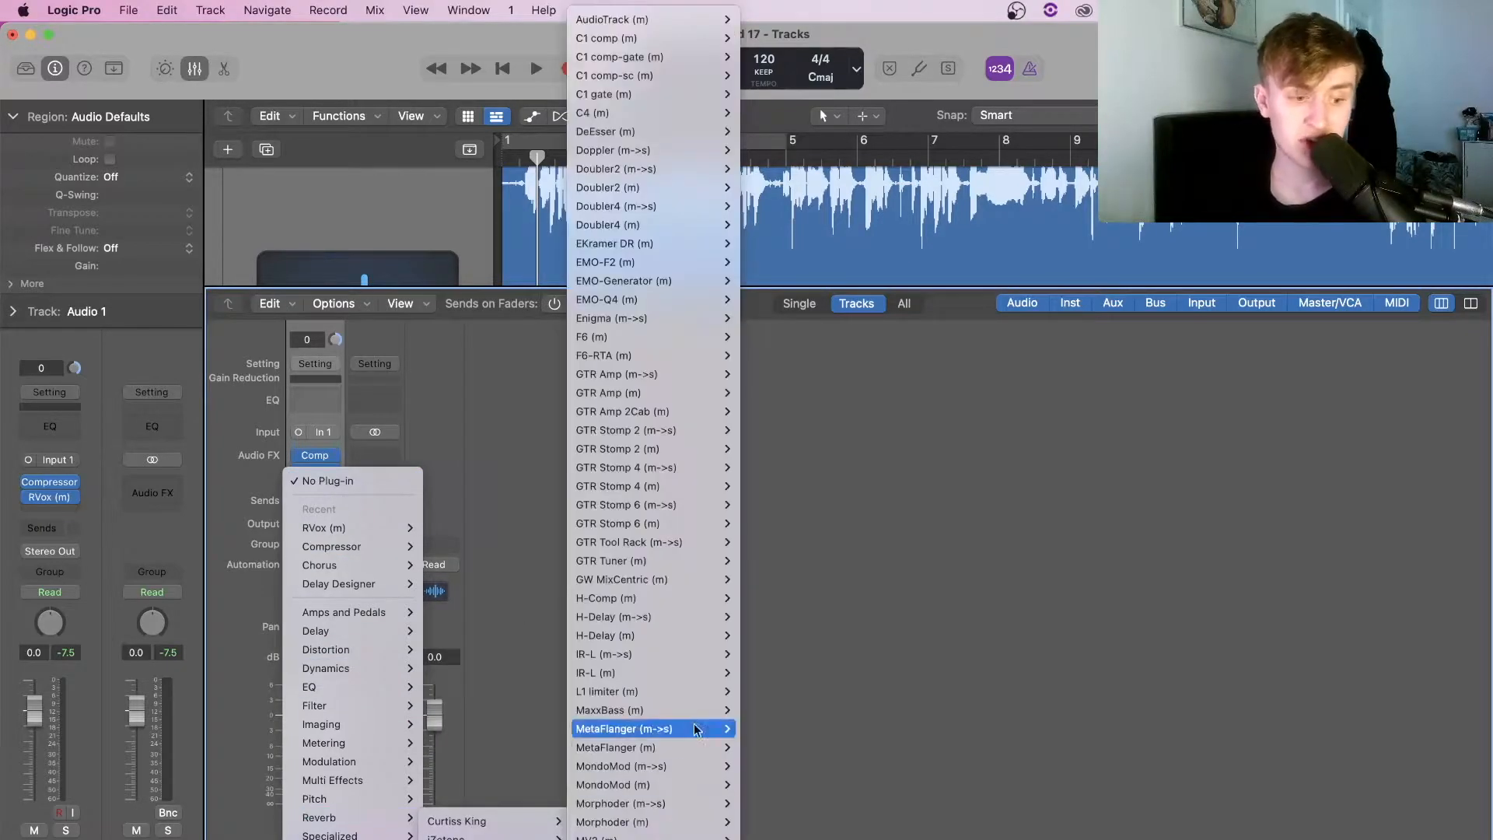
{"action": "scroll", "coordinate": [676, 704], "scroll_direction": "down", "scroll_amount": 5}
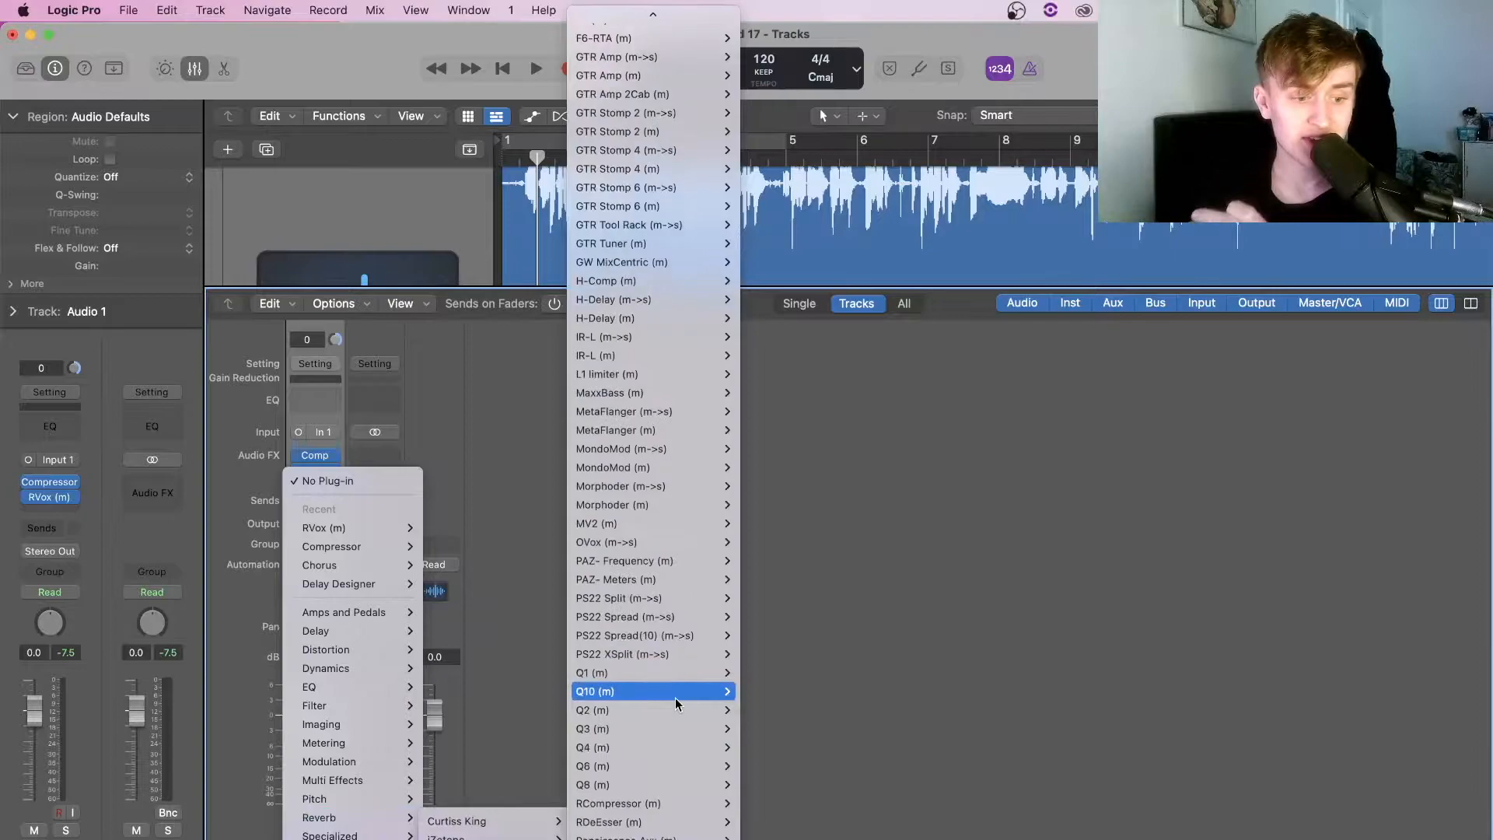
{"action": "scroll", "coordinate": [675, 708], "scroll_direction": "down", "scroll_amount": 4}
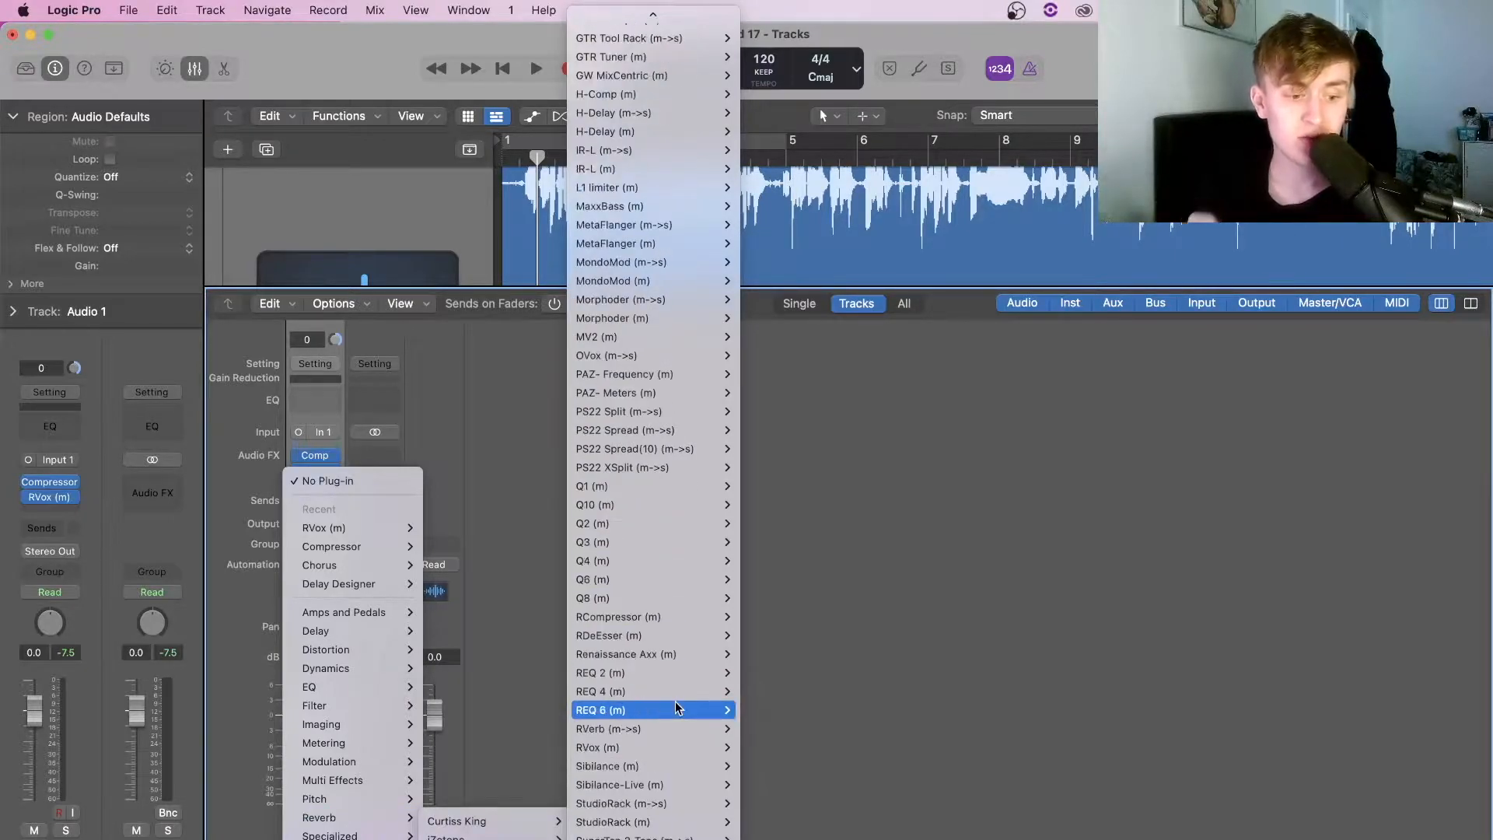
{"action": "mouse_move", "coordinate": [676, 656]}
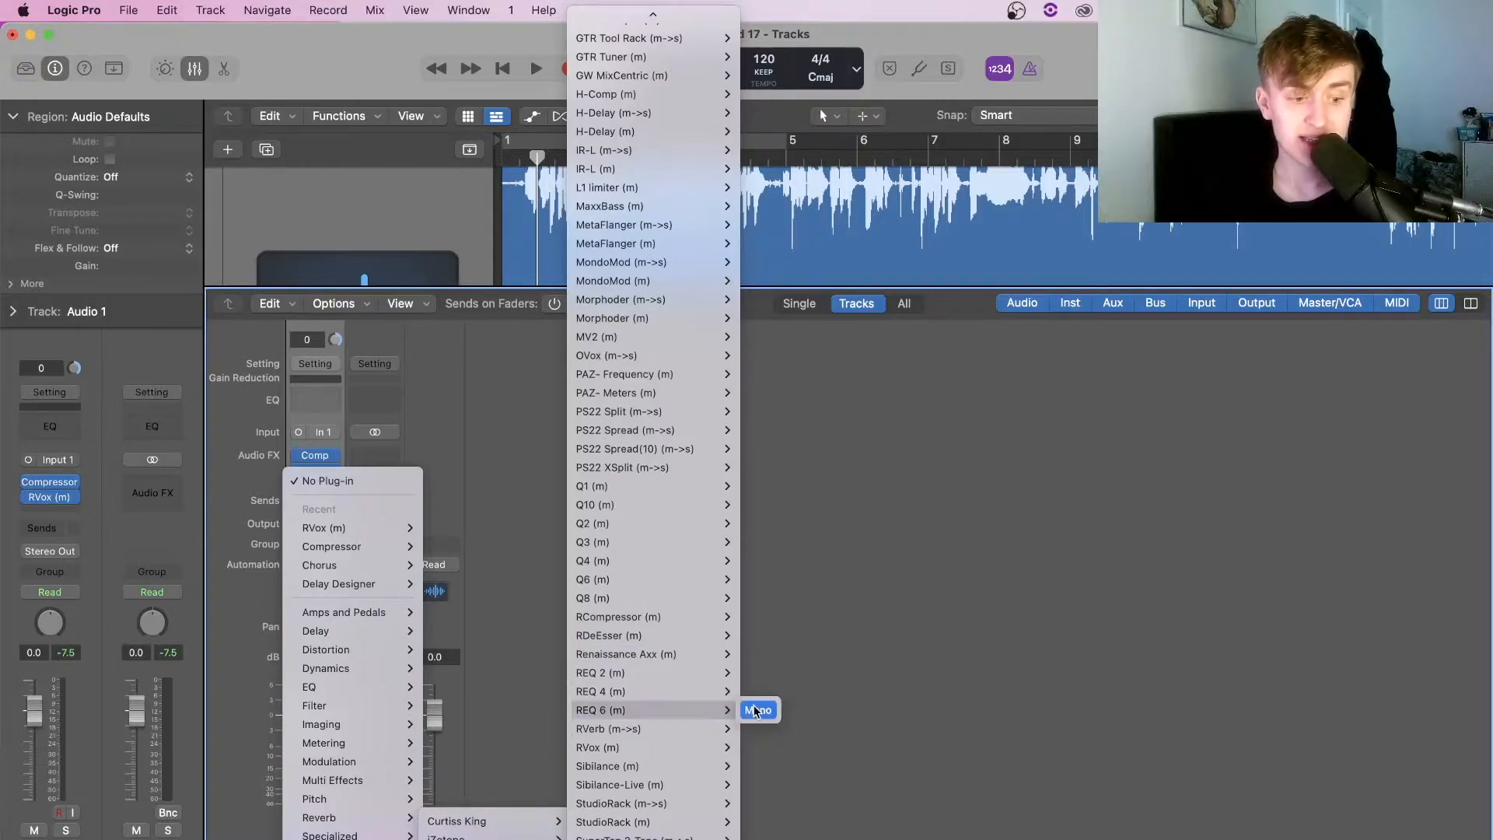
{"action": "left_click", "coordinate": [756, 711]}
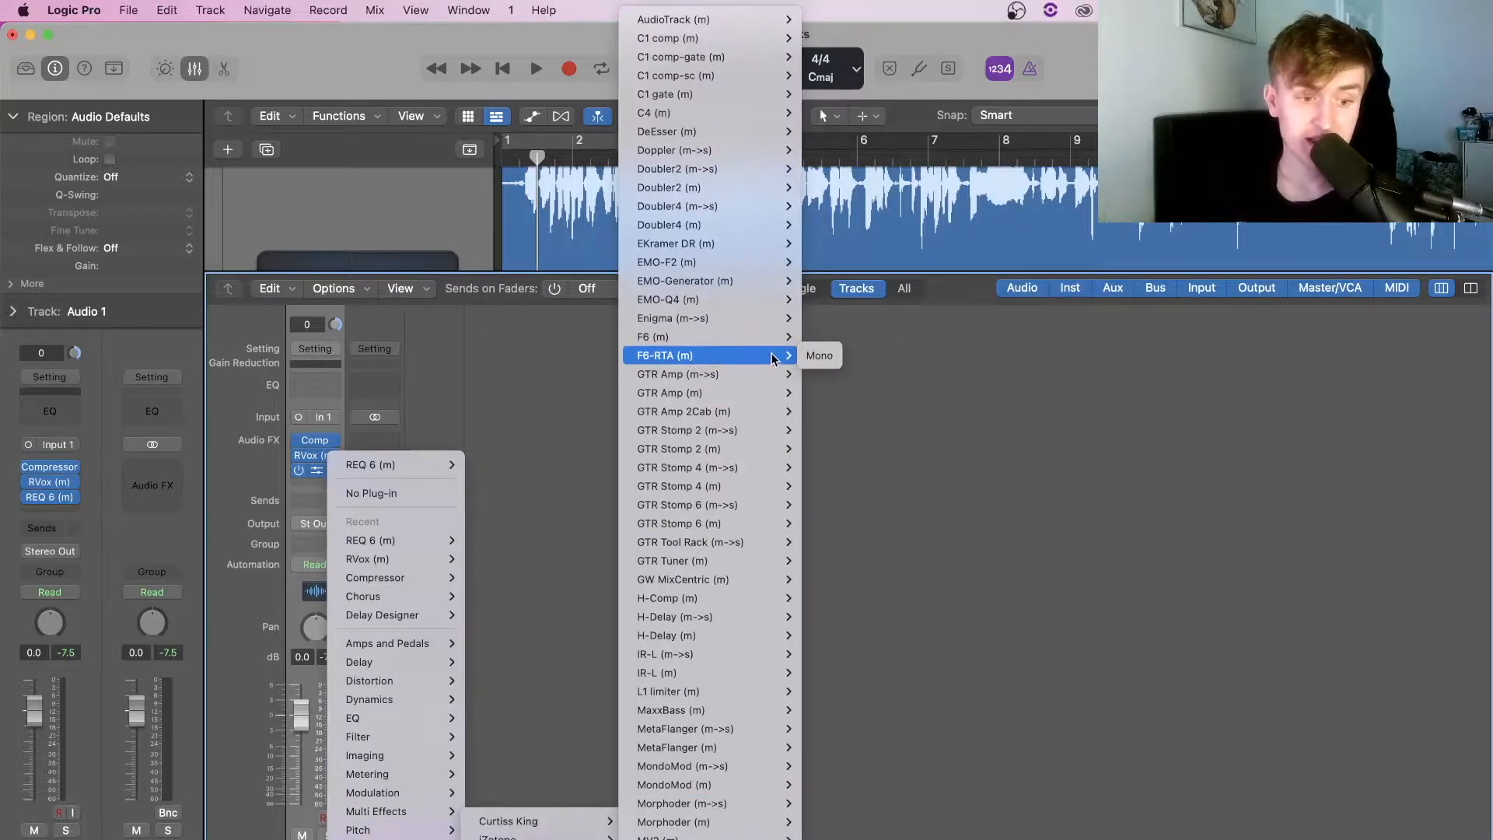
{"action": "left_click", "coordinate": [818, 356]}
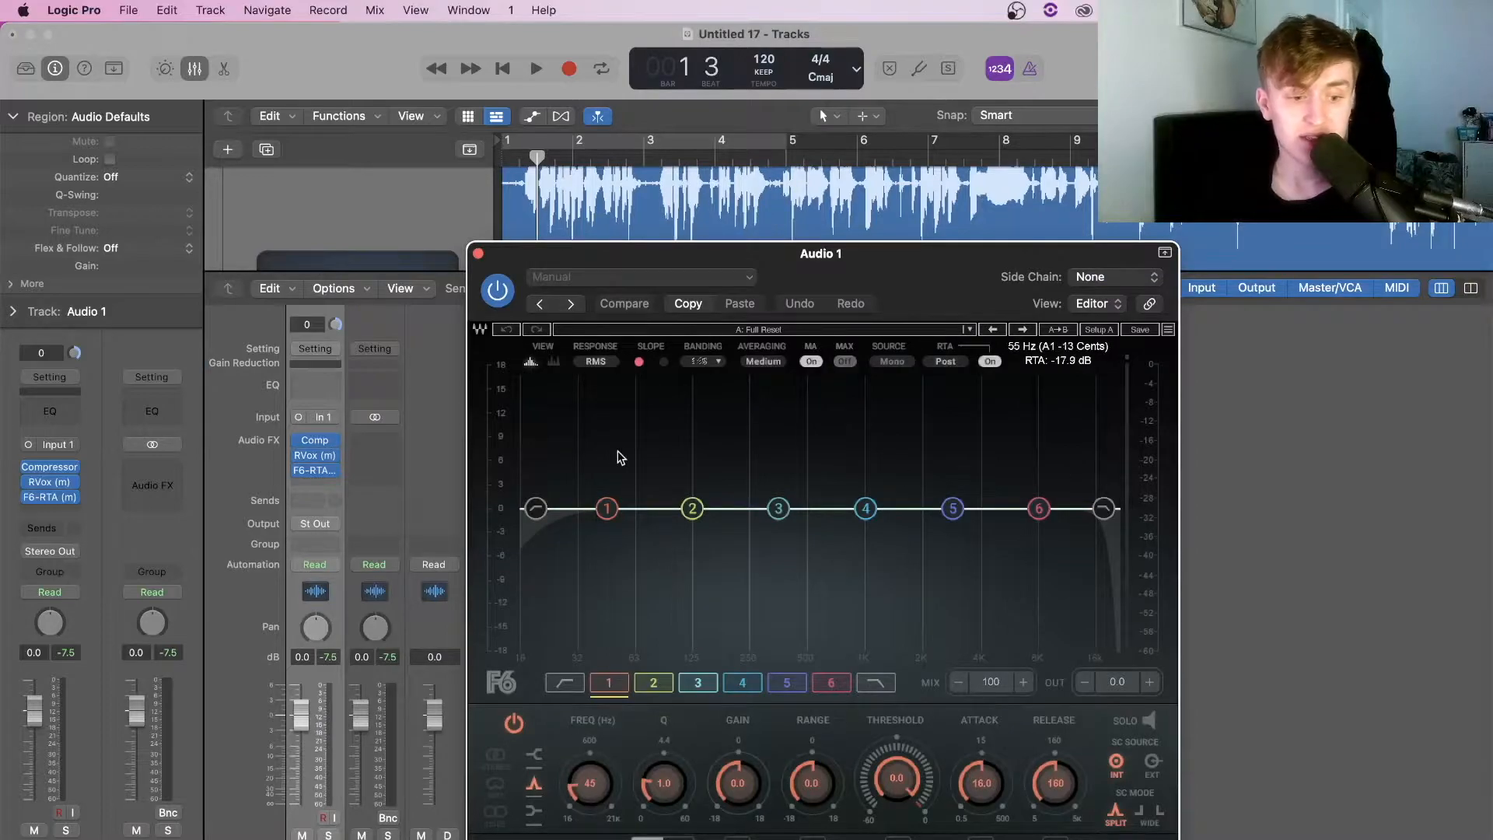
Audition the vocal and turn on the F6 low-cut band at 42 Hz
{"action": "left_click", "coordinate": [555, 161]}
{"action": "key", "text": "space"}
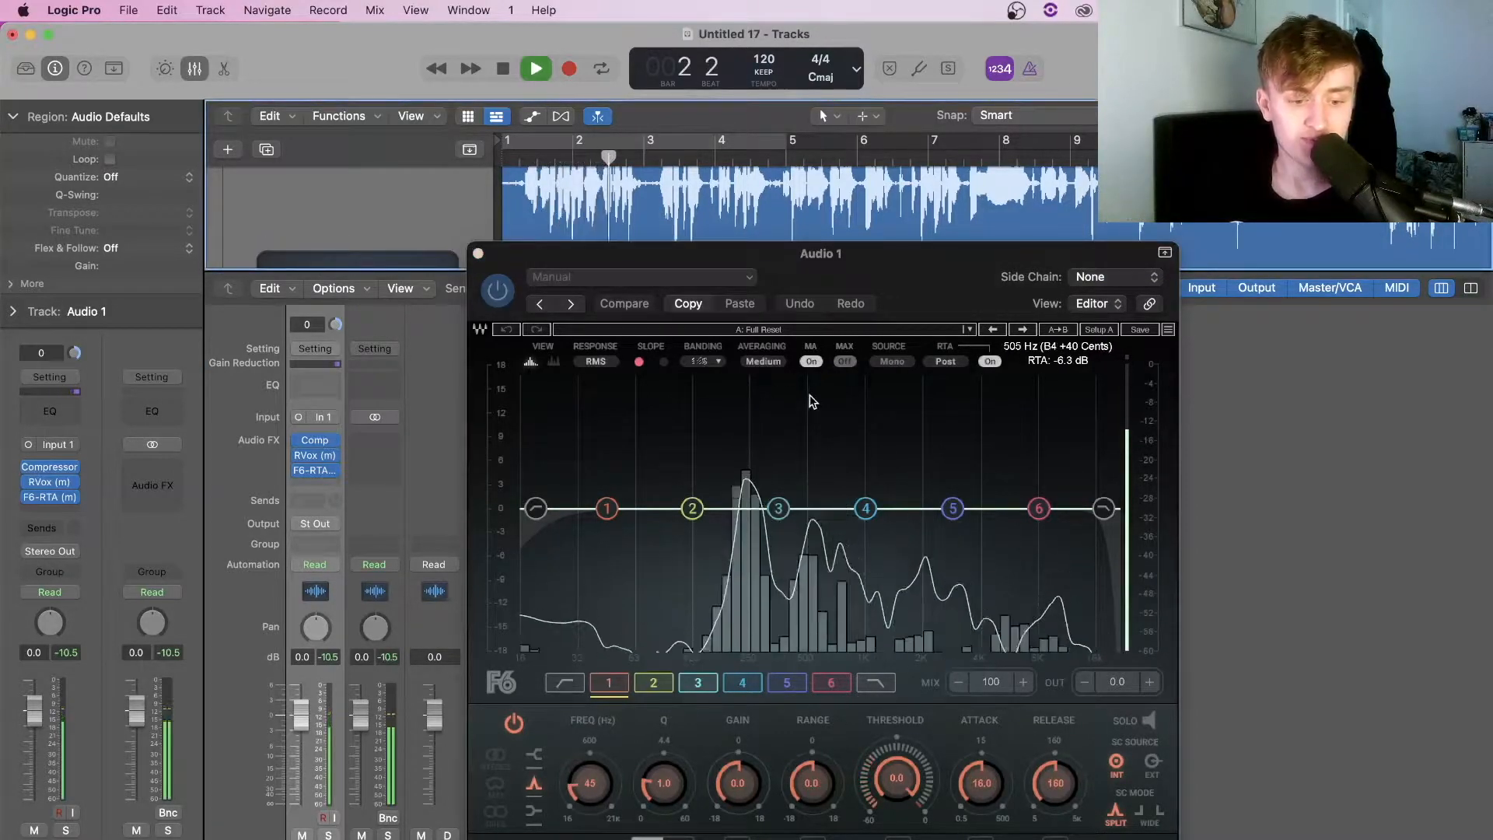
{"action": "key", "text": "space"}
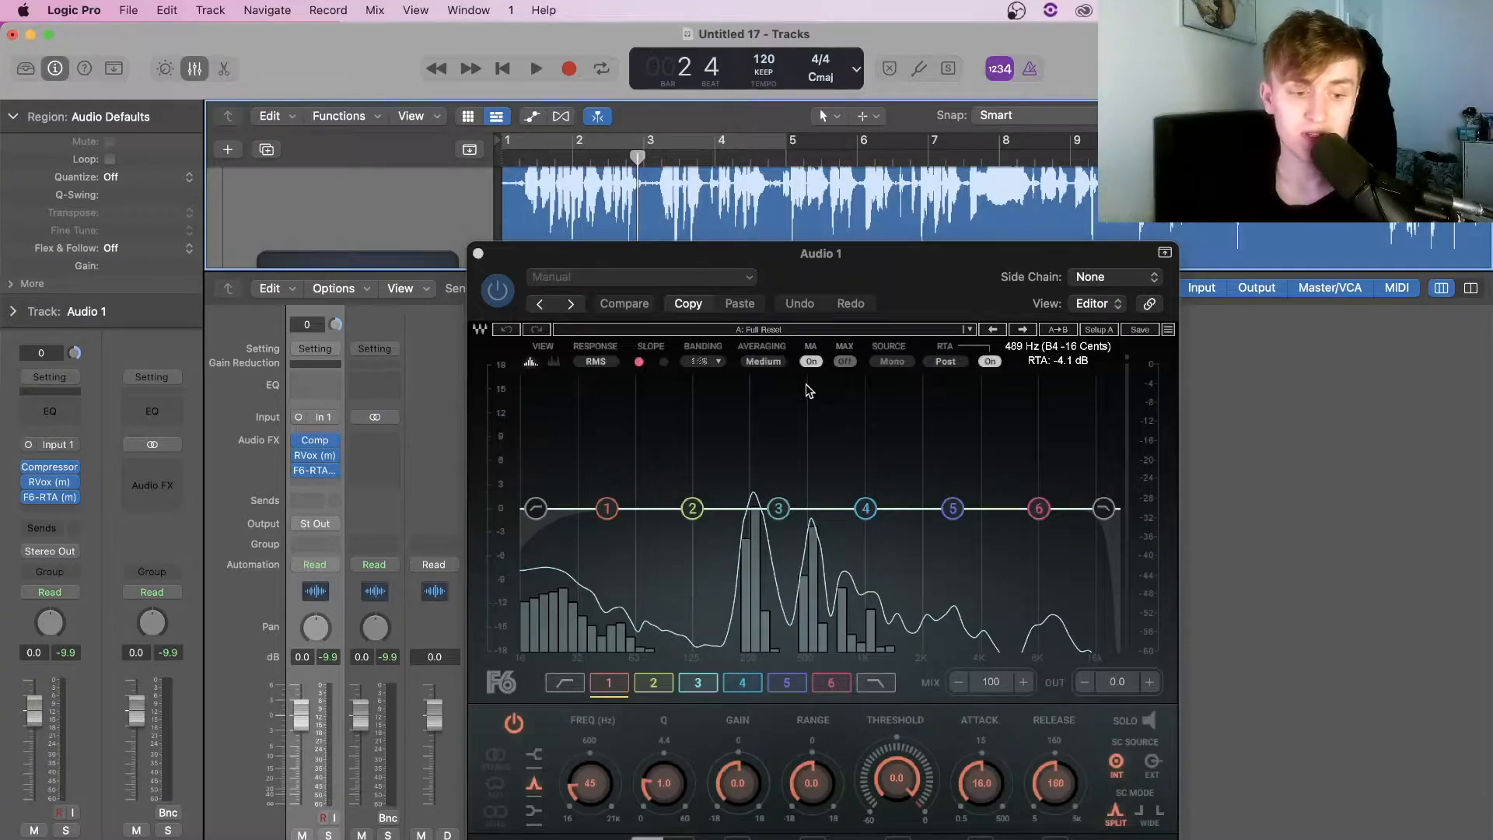
{"action": "mouse_move", "coordinate": [608, 509]}
{"action": "left_mouse_down"}
{"action": "mouse_move", "coordinate": [604, 477]}
{"action": "mouse_move", "coordinate": [617, 516]}
{"action": "mouse_move", "coordinate": [632, 509]}
{"action": "left_mouse_up"}
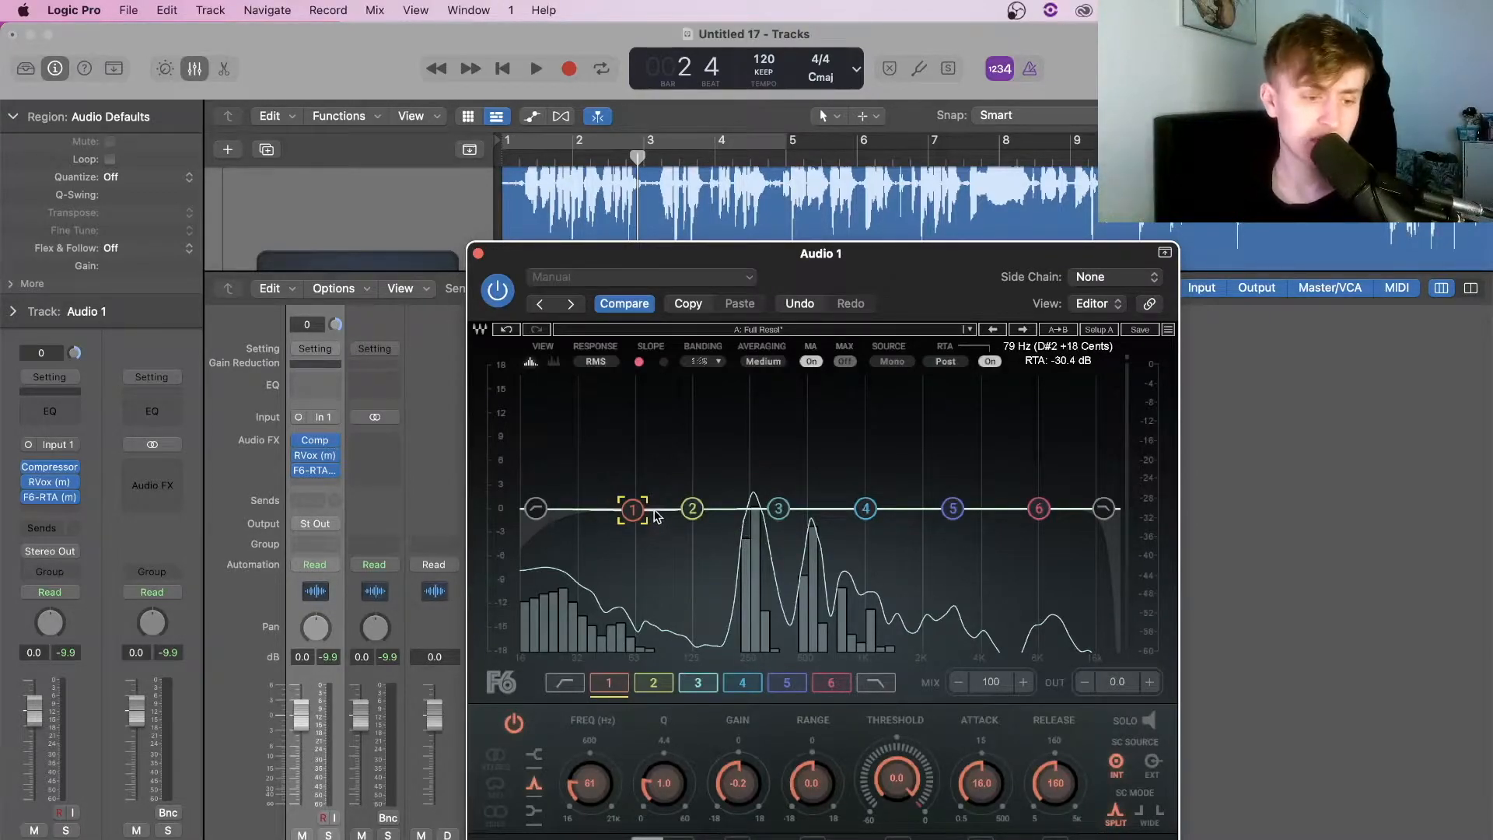
{"action": "left_click_drag", "start_coordinate": [536, 509], "coordinate": [602, 509]}
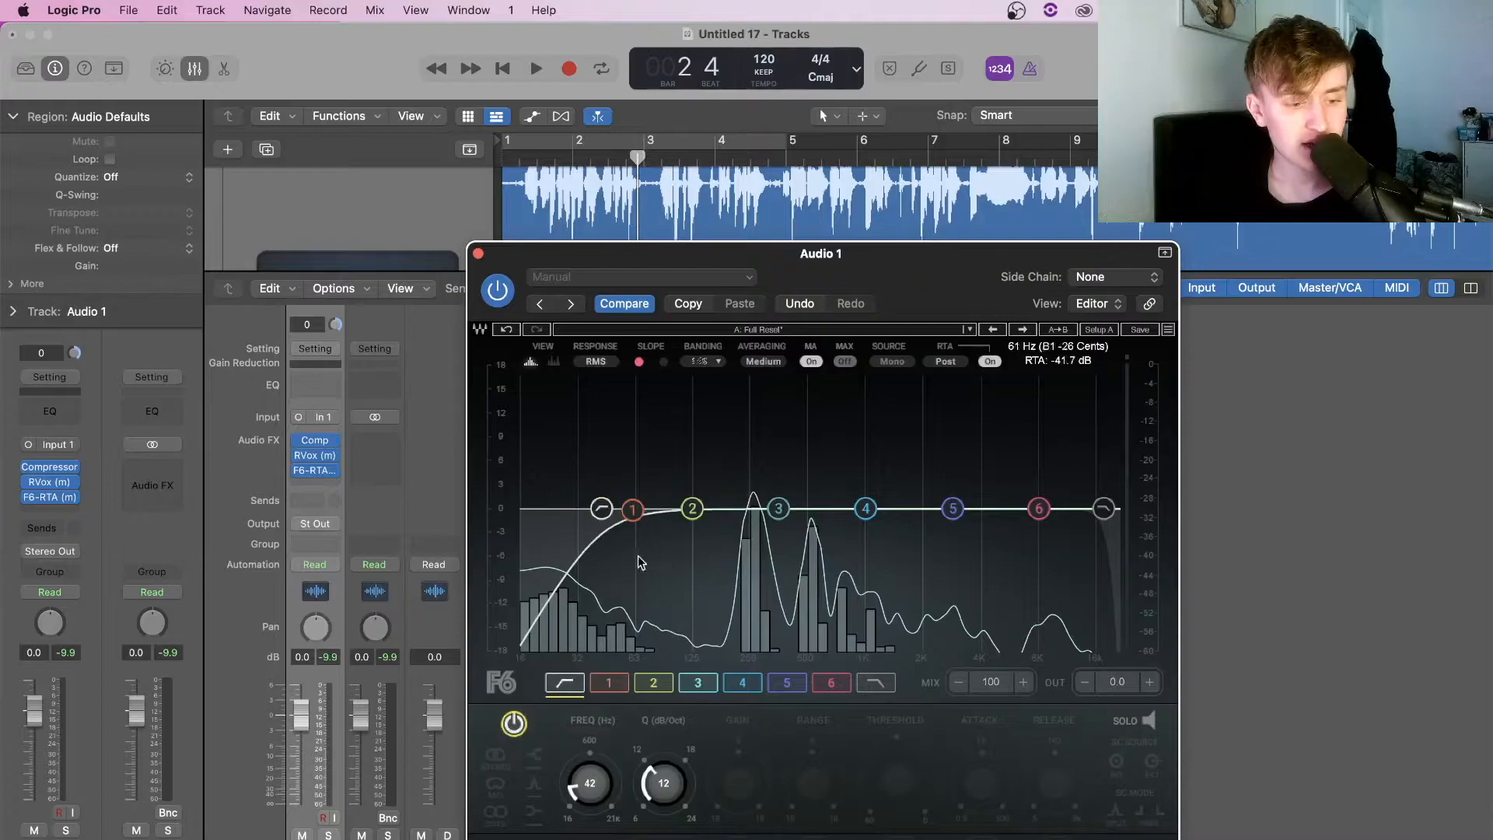
While auditioning, raise the F6 low-cut to about 103 Hz and move band 3 down to 306 Hz
{"action": "key", "text": "space"}
{"action": "left_click_drag", "start_coordinate": [602, 509], "coordinate": [676, 515]}
{"action": "key", "text": "space"}
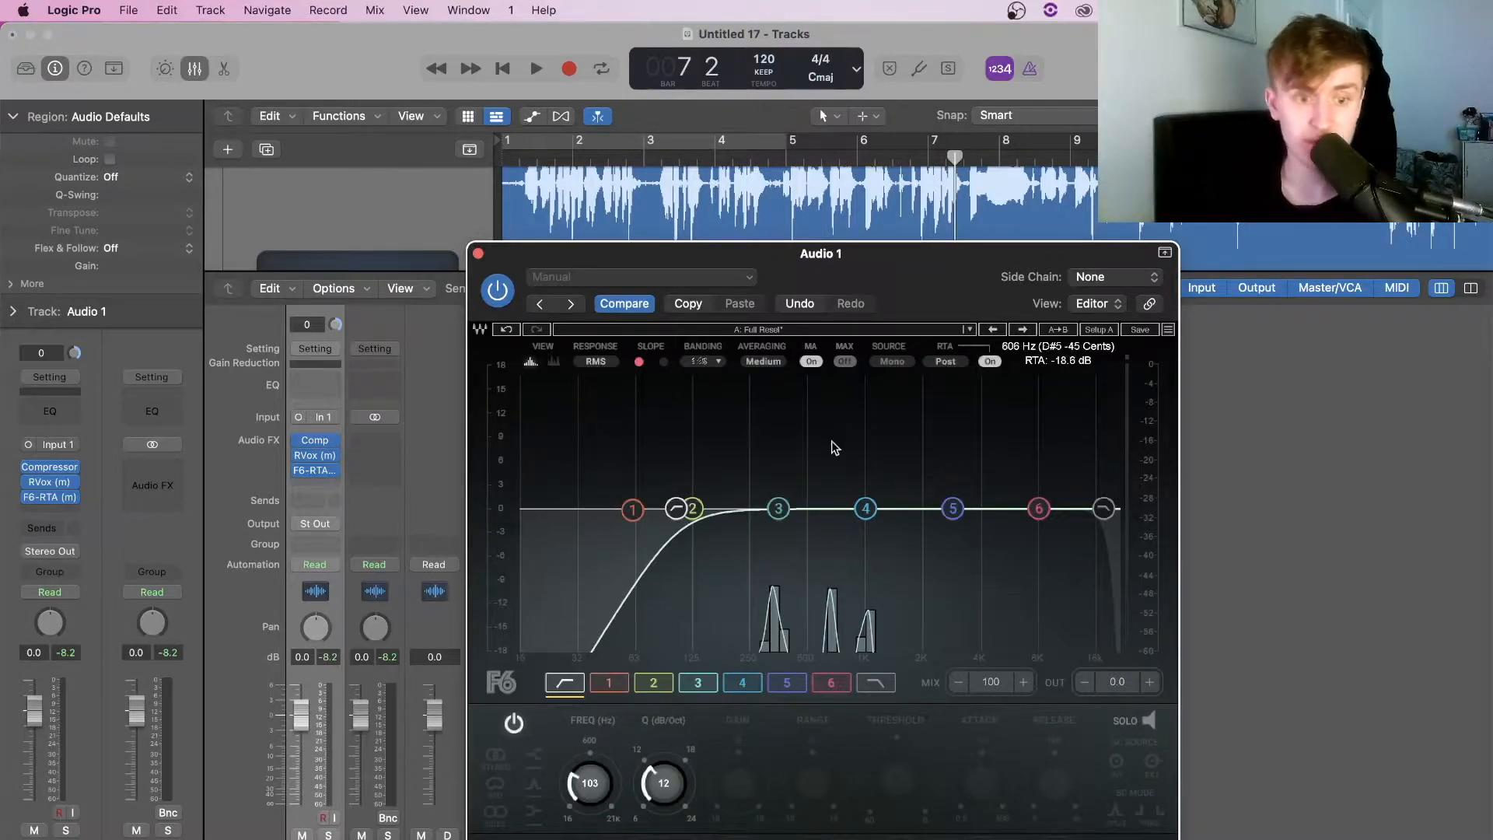
{"action": "key", "text": "space"}
{"action": "left_click_drag", "start_coordinate": [778, 509], "coordinate": [767, 508]}
{"action": "key", "text": "space"}
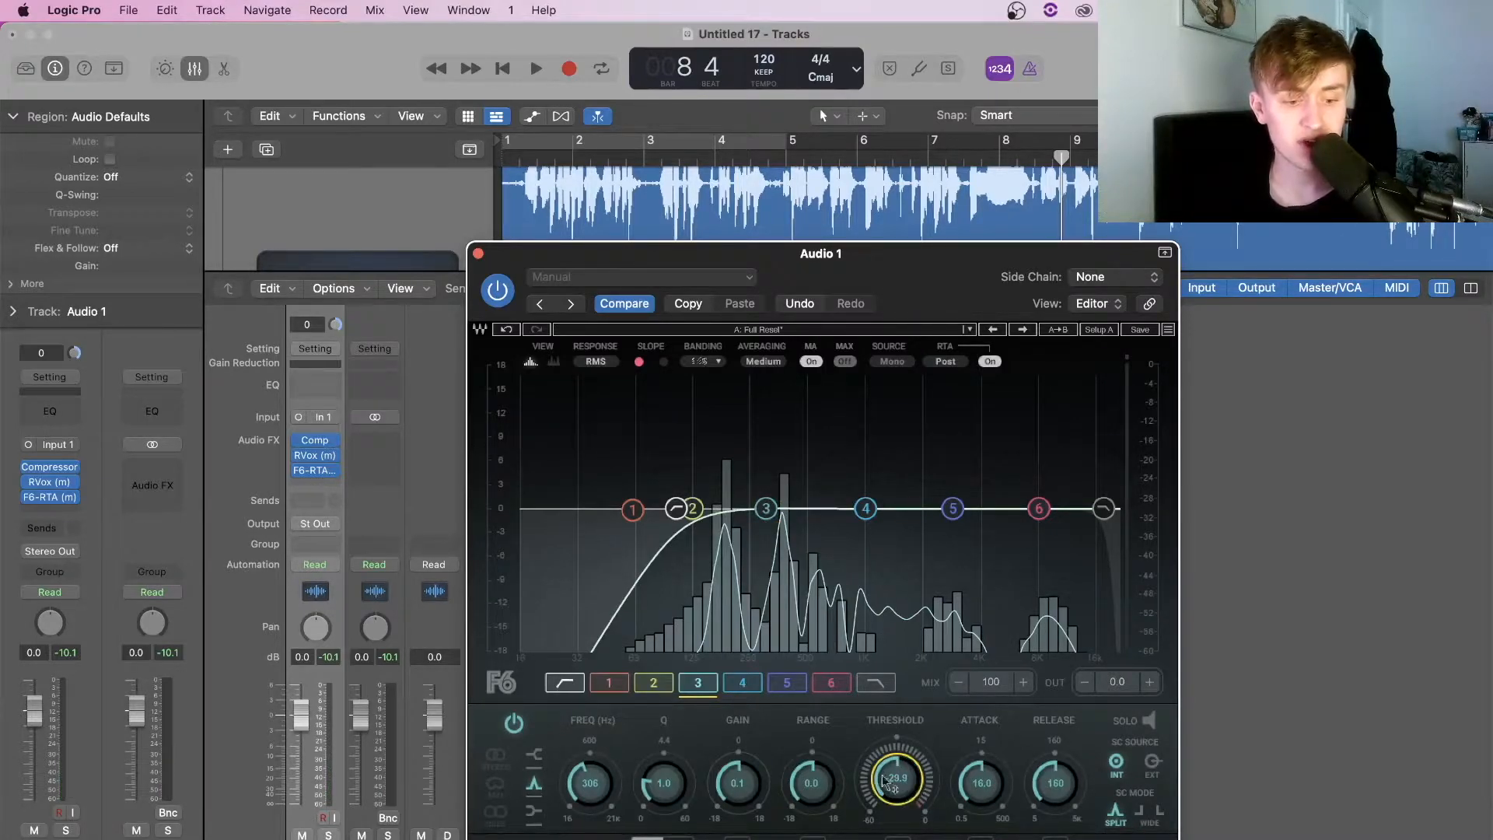
Set band 3's dynamic range, then move band 4 to 570 Hz and lower its threshold and range
{"action": "left_click_drag", "start_coordinate": [822, 792], "coordinate": [822, 797]}
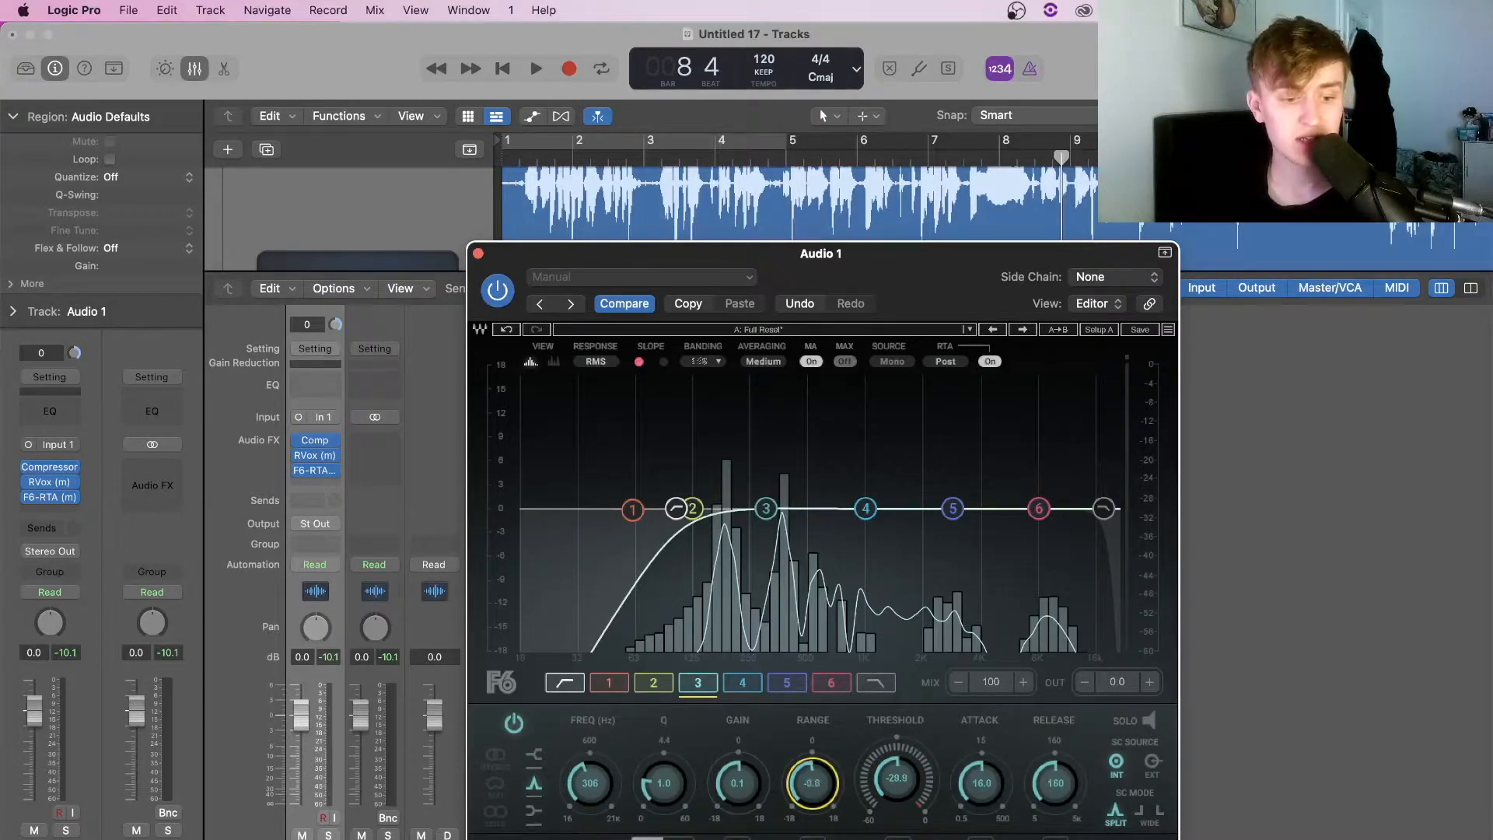
{"action": "key", "text": "space"}
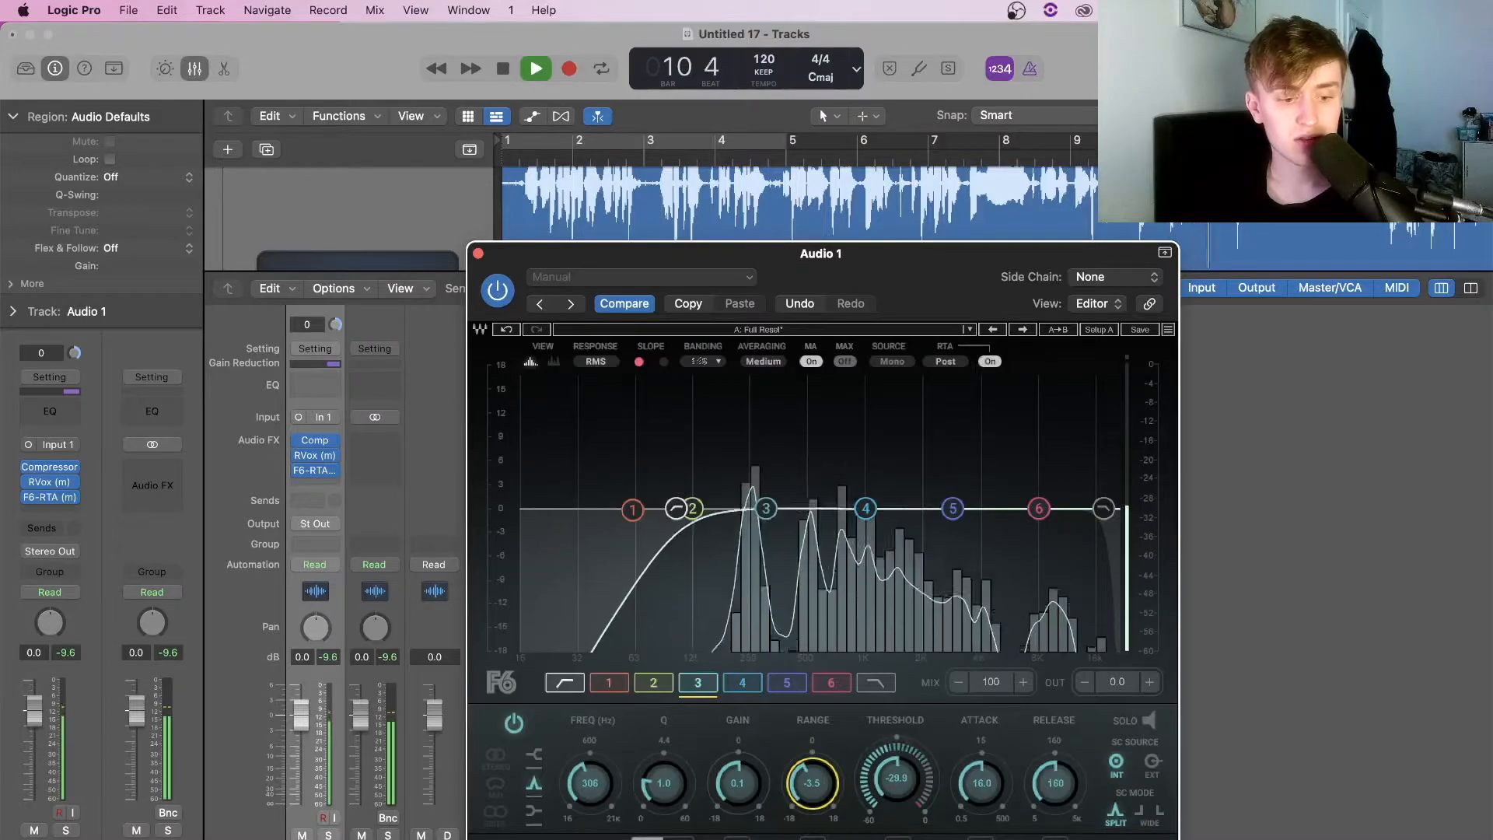
{"action": "key", "text": "space"}
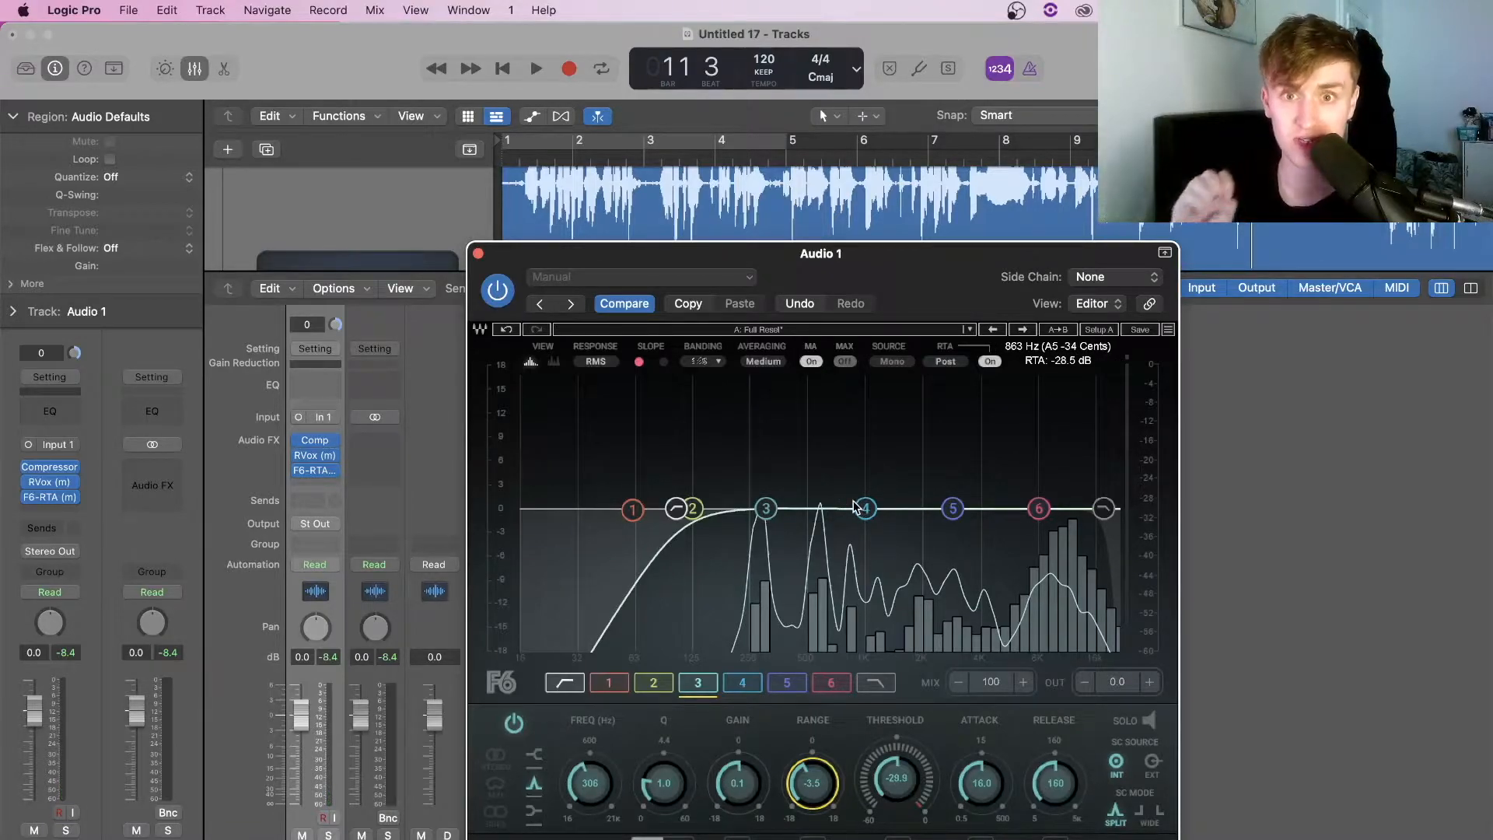
{"action": "key", "text": "space"}
{"action": "left_click_drag", "start_coordinate": [862, 507], "coordinate": [819, 506]}
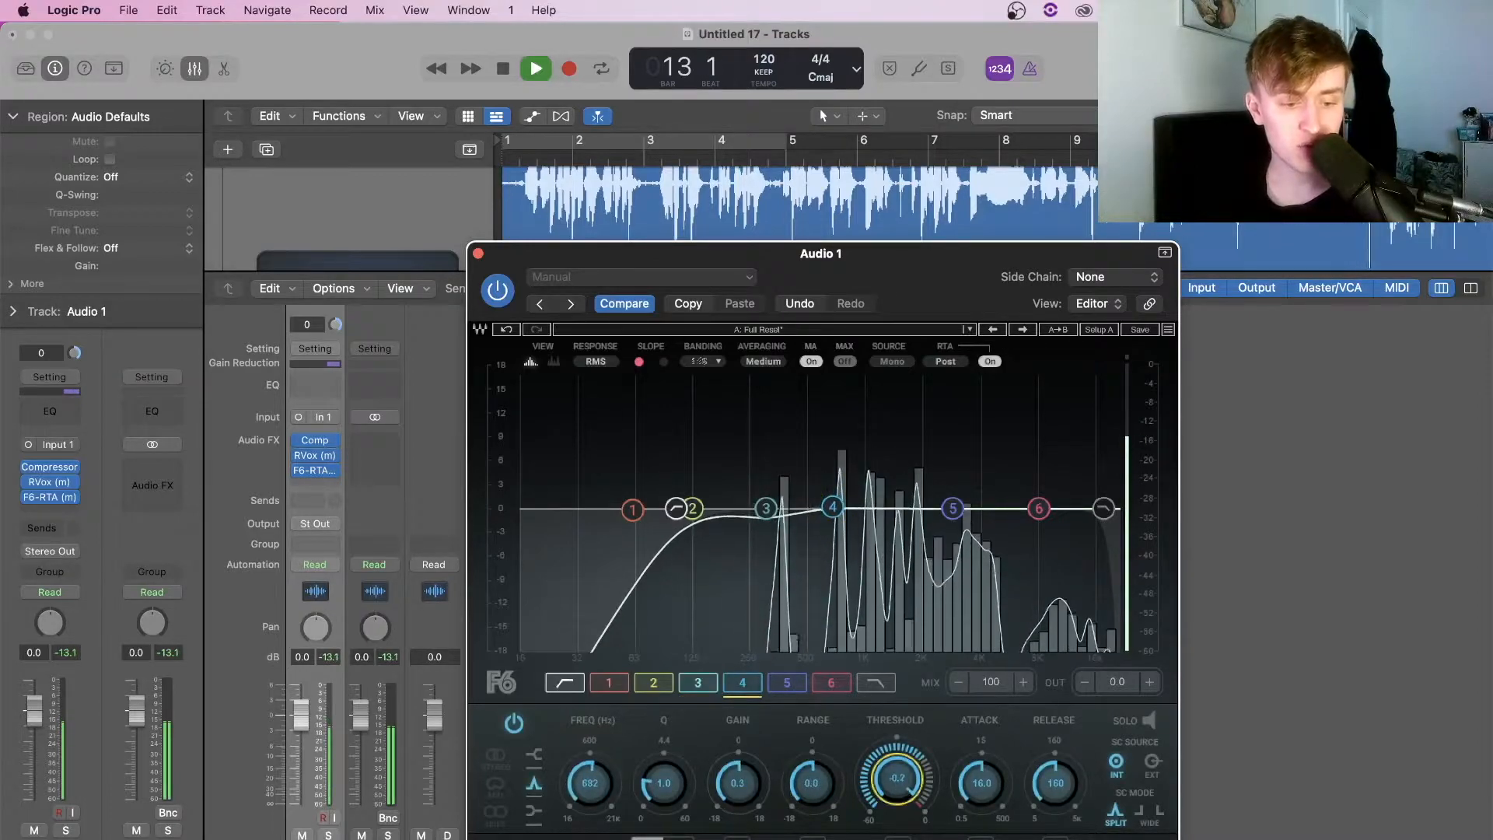
{"action": "left_click_drag", "start_coordinate": [897, 780], "coordinate": [819, 811]}
Set band 5 to 2534 Hz with threshold -32 dB and range -4 dB, then close F6
{"action": "left_click", "coordinate": [952, 509]}
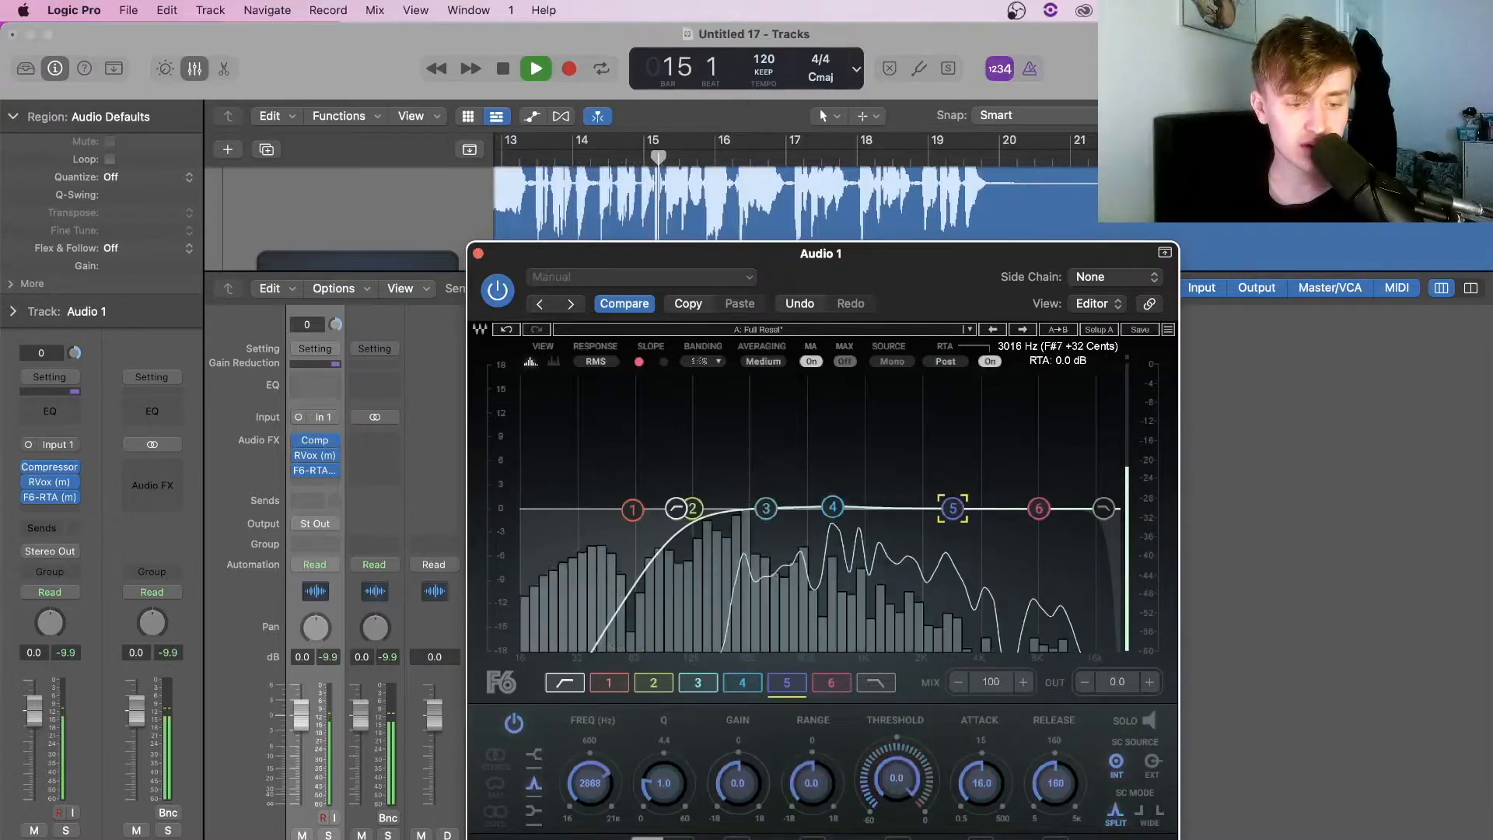
{"action": "mouse_move", "coordinate": [952, 508]}
{"action": "left_mouse_down"}
{"action": "mouse_move", "coordinate": [950, 409]}
{"action": "mouse_move", "coordinate": [930, 394]}
{"action": "mouse_move", "coordinate": [941, 508]}
{"action": "left_mouse_up"}
{"action": "key", "text": "space"}
{"action": "left_click_drag", "start_coordinate": [901, 777], "coordinate": [809, 797]}
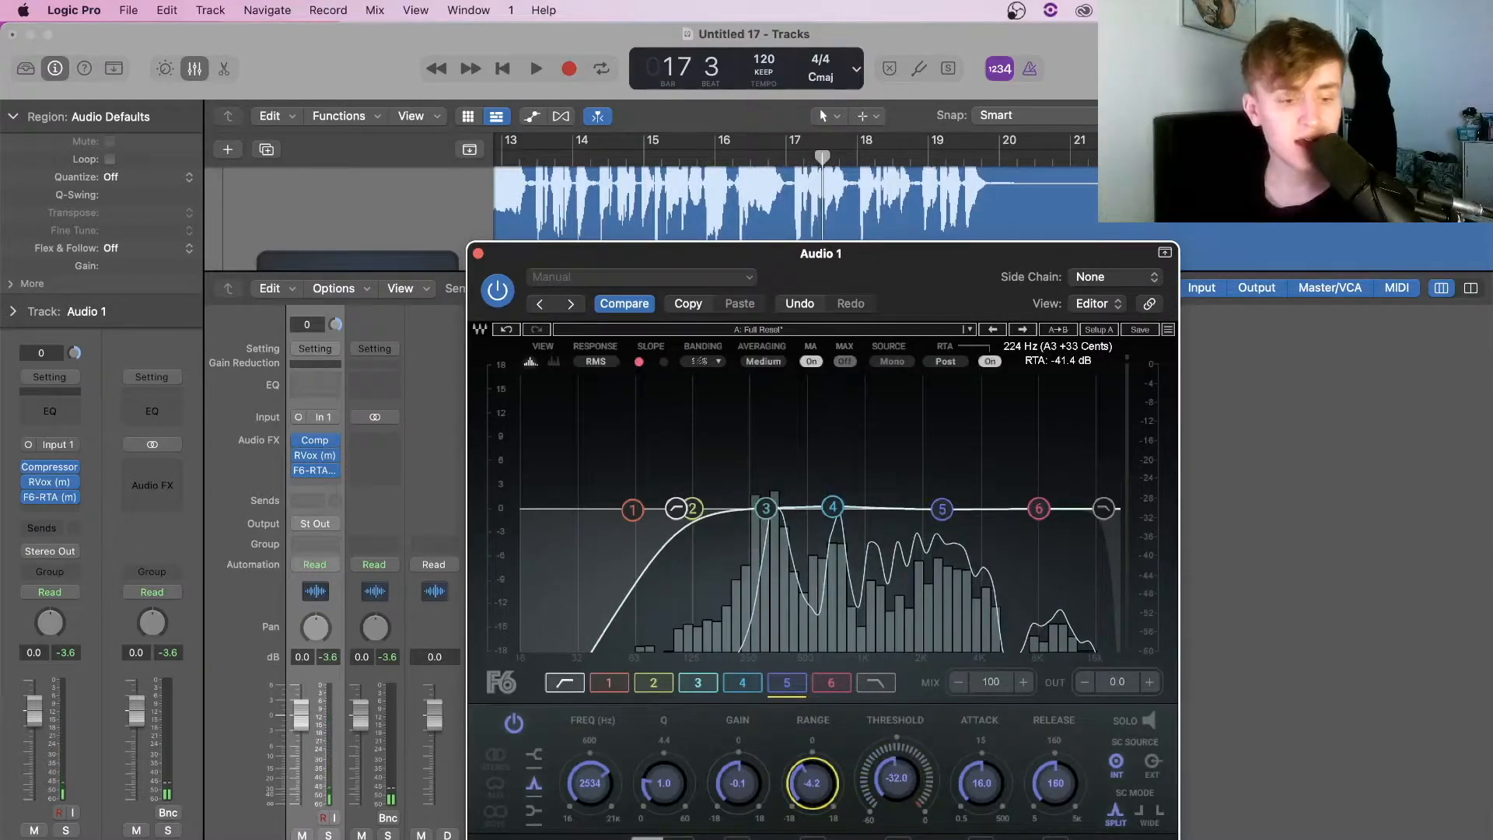
{"action": "key", "text": "space"}
{"action": "key", "text": "space"}
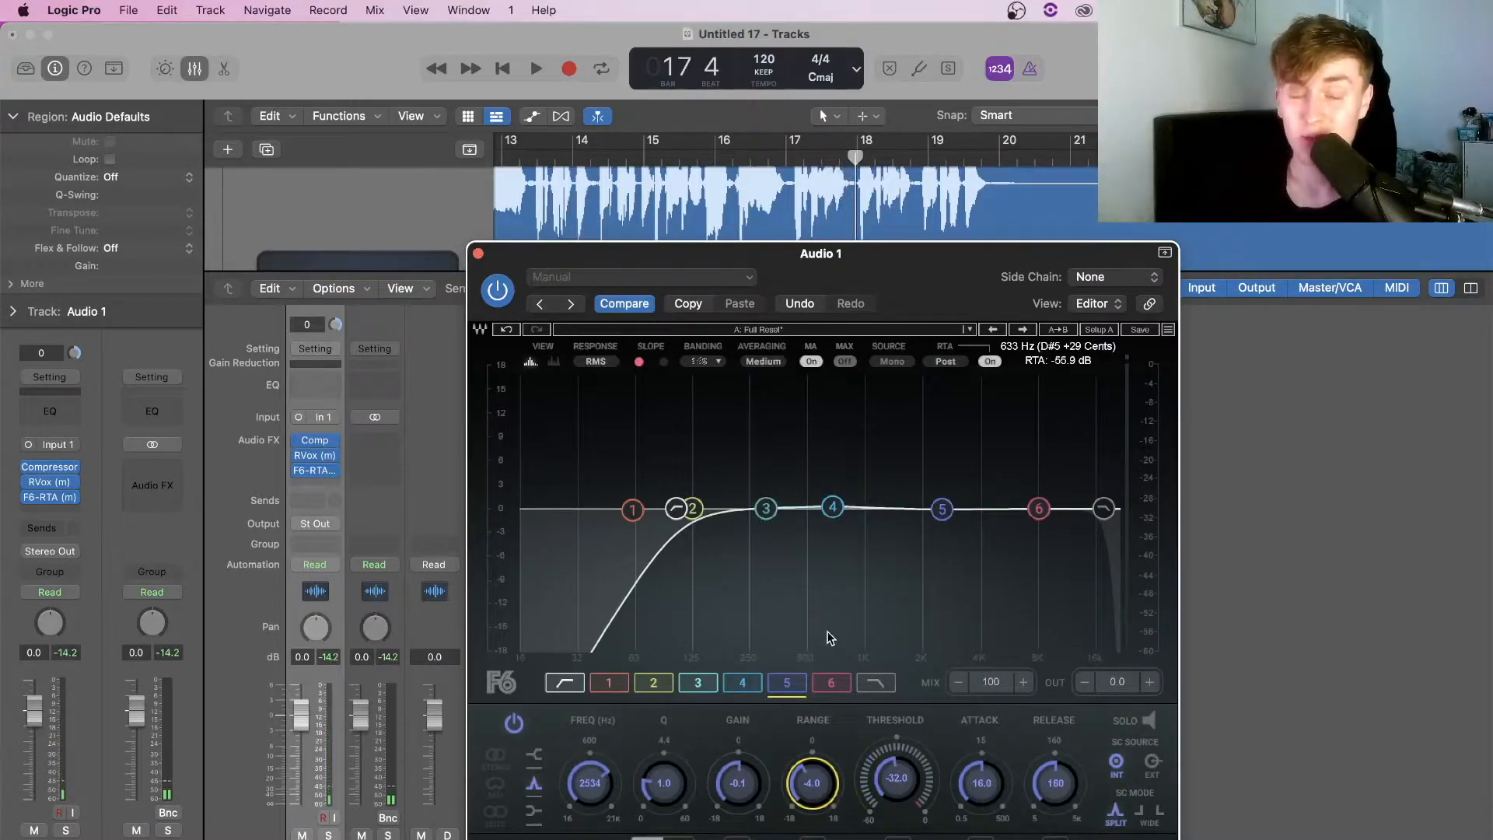
{"action": "left_click", "coordinate": [479, 255]}
Add a Bus 1 send on the Audio 1 vocal, creating a new aux channel
{"action": "left_click", "coordinate": [315, 502]}
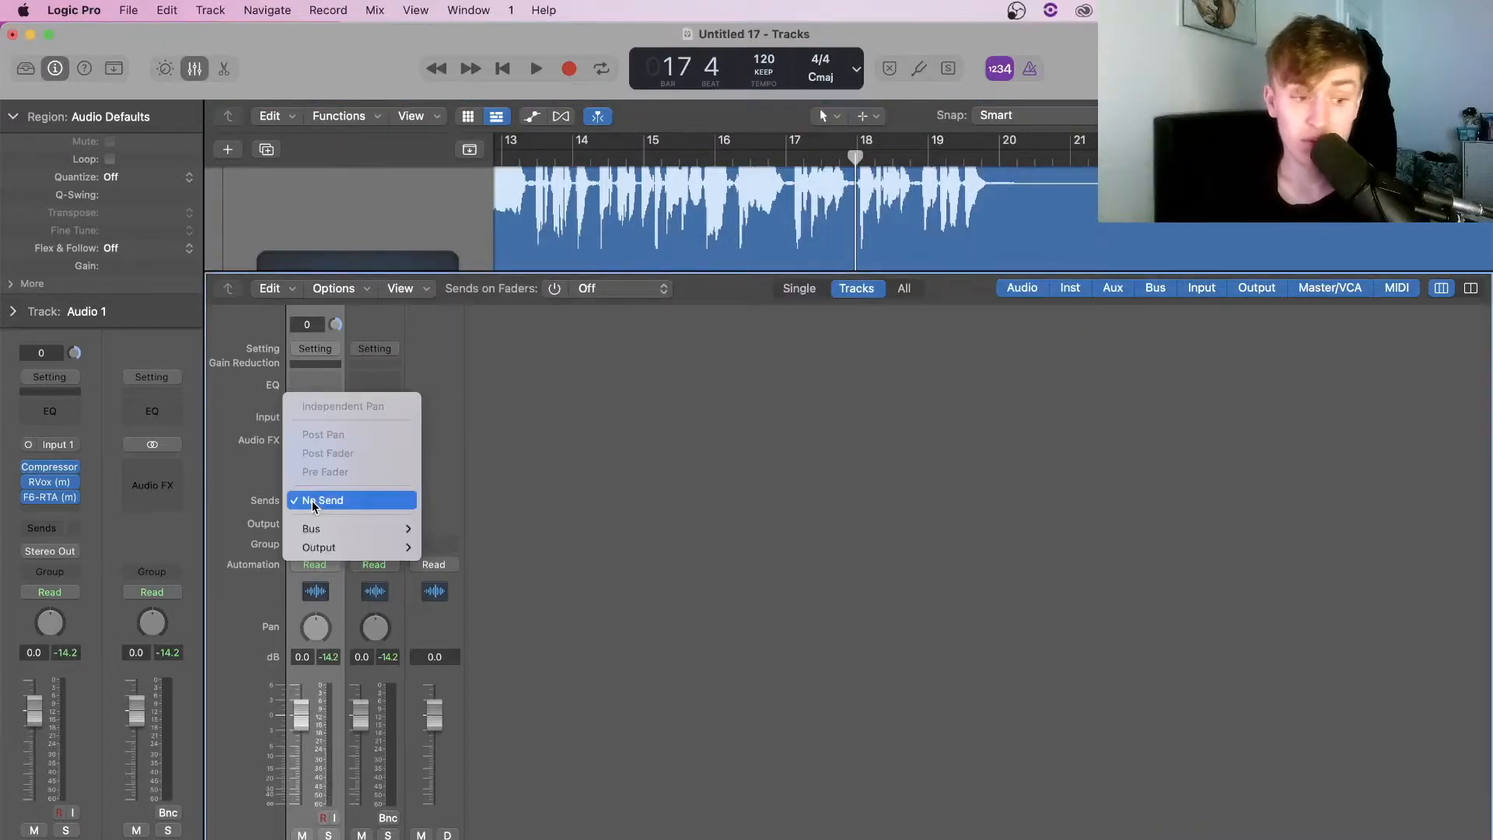
{"action": "mouse_move", "coordinate": [319, 529]}
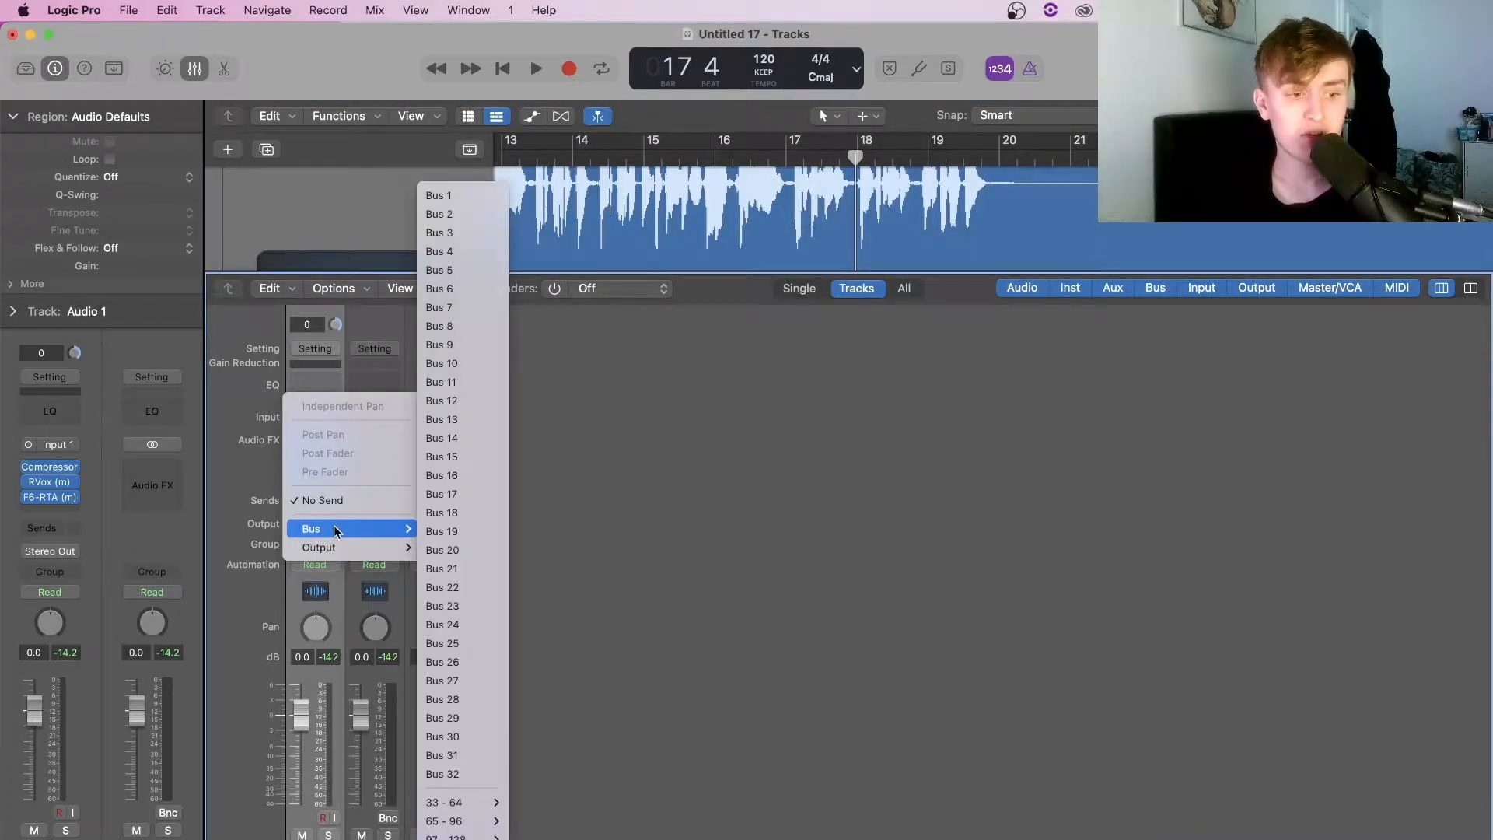
{"action": "left_click", "coordinate": [462, 197]}
Insert a Compressor on the new Bus 1 aux channel
{"action": "left_click", "coordinate": [390, 428]}
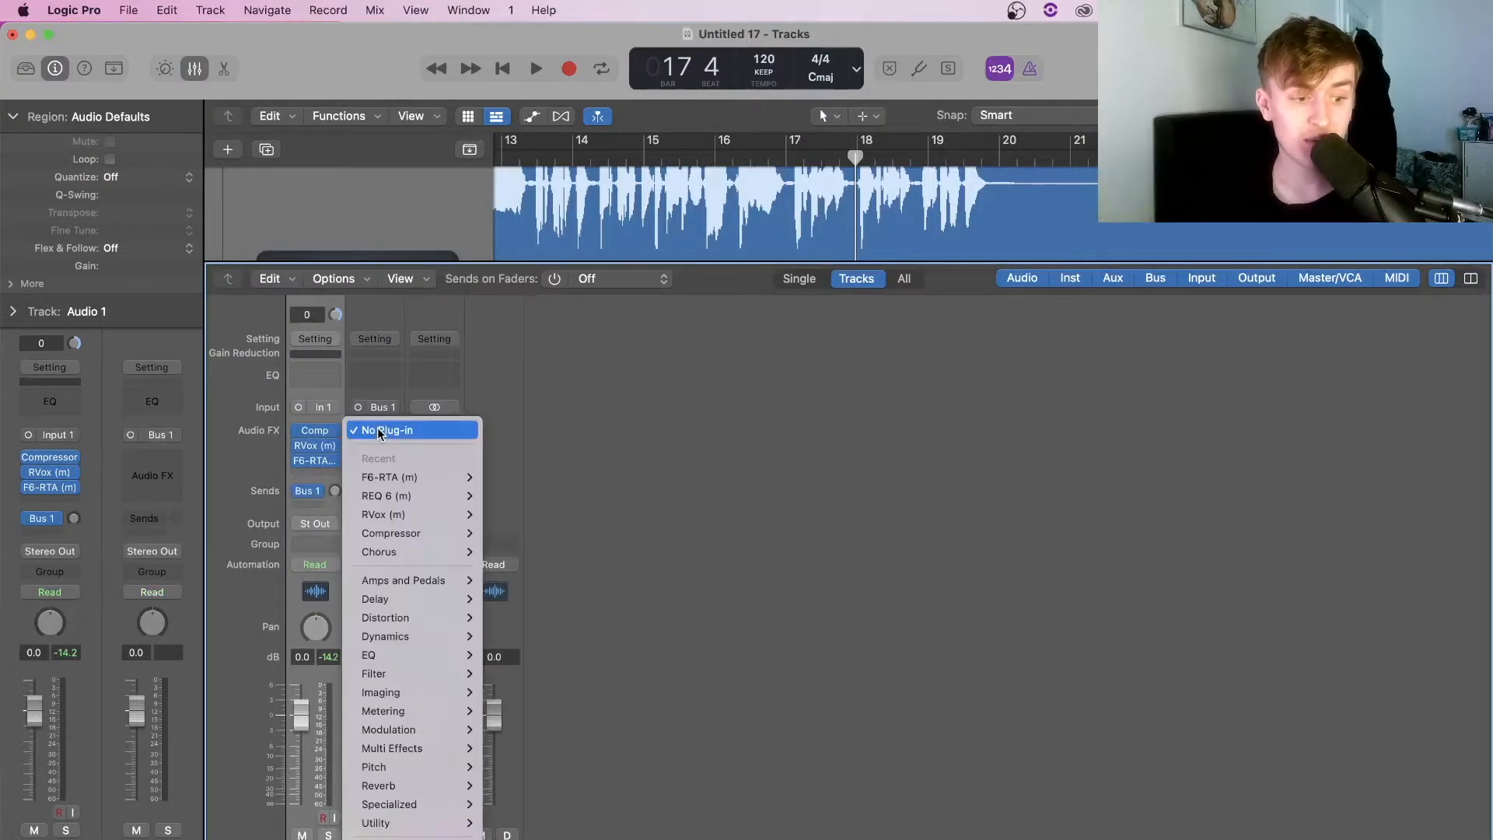
{"action": "mouse_move", "coordinate": [436, 529]}
{"action": "left_click", "coordinate": [495, 535]}
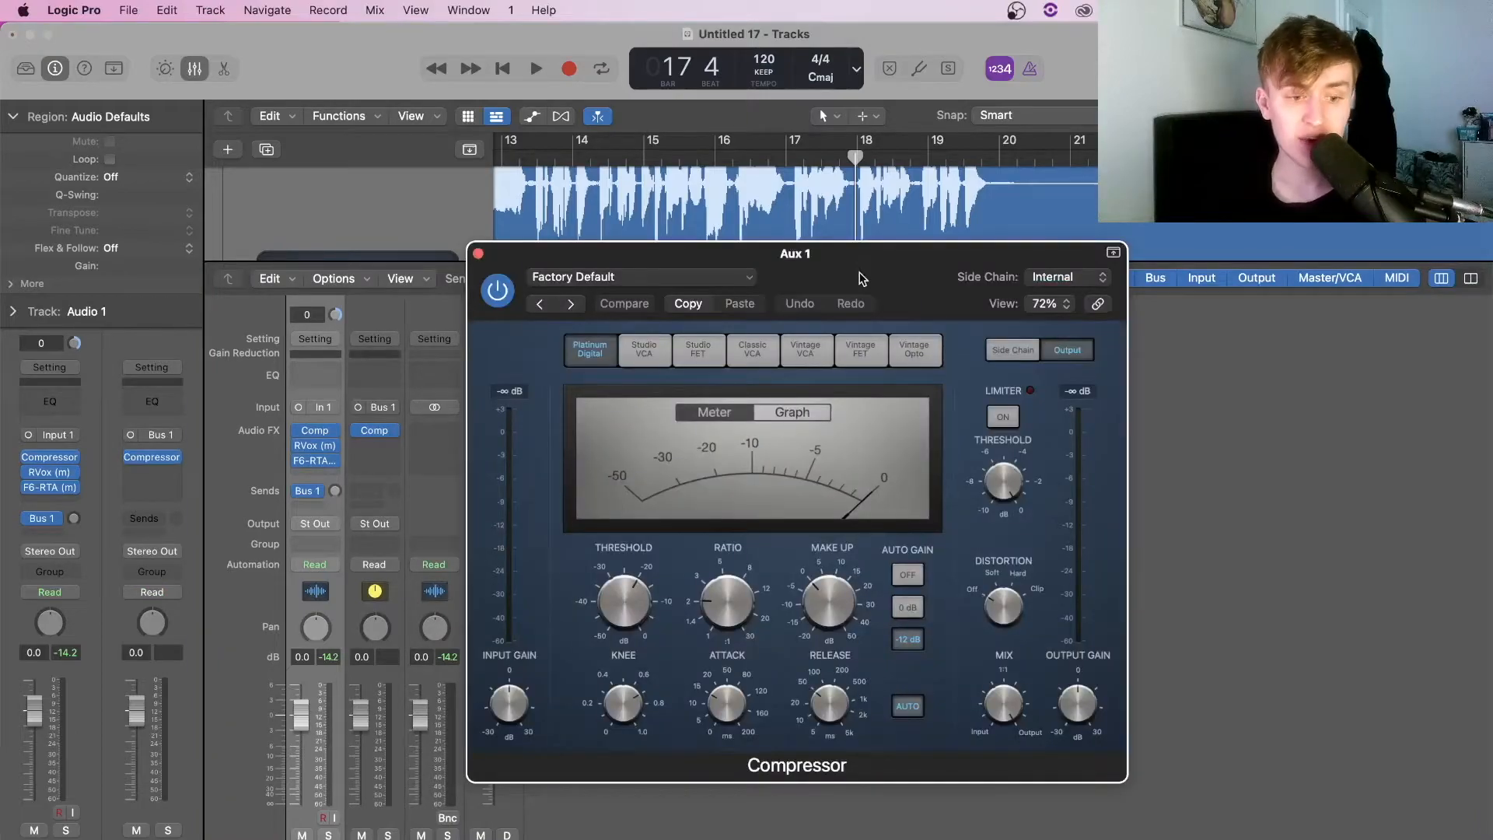
Switch the Aux 1 Compressor to the Studio FET model, raise its ratio, and close it
{"action": "left_click_drag", "start_coordinate": [860, 277], "coordinate": [997, 196]}
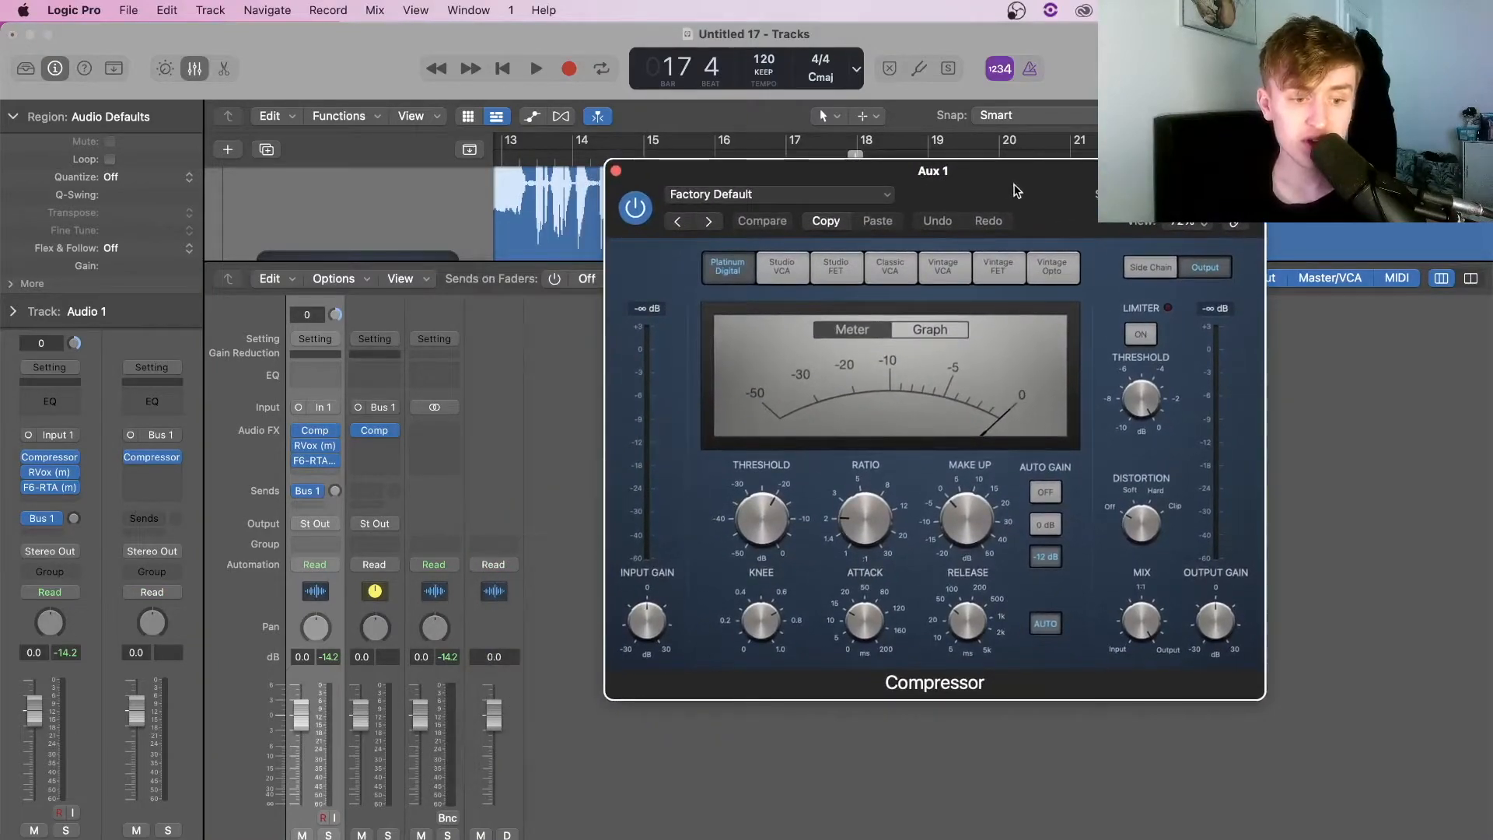
{"action": "left_click", "coordinate": [836, 269]}
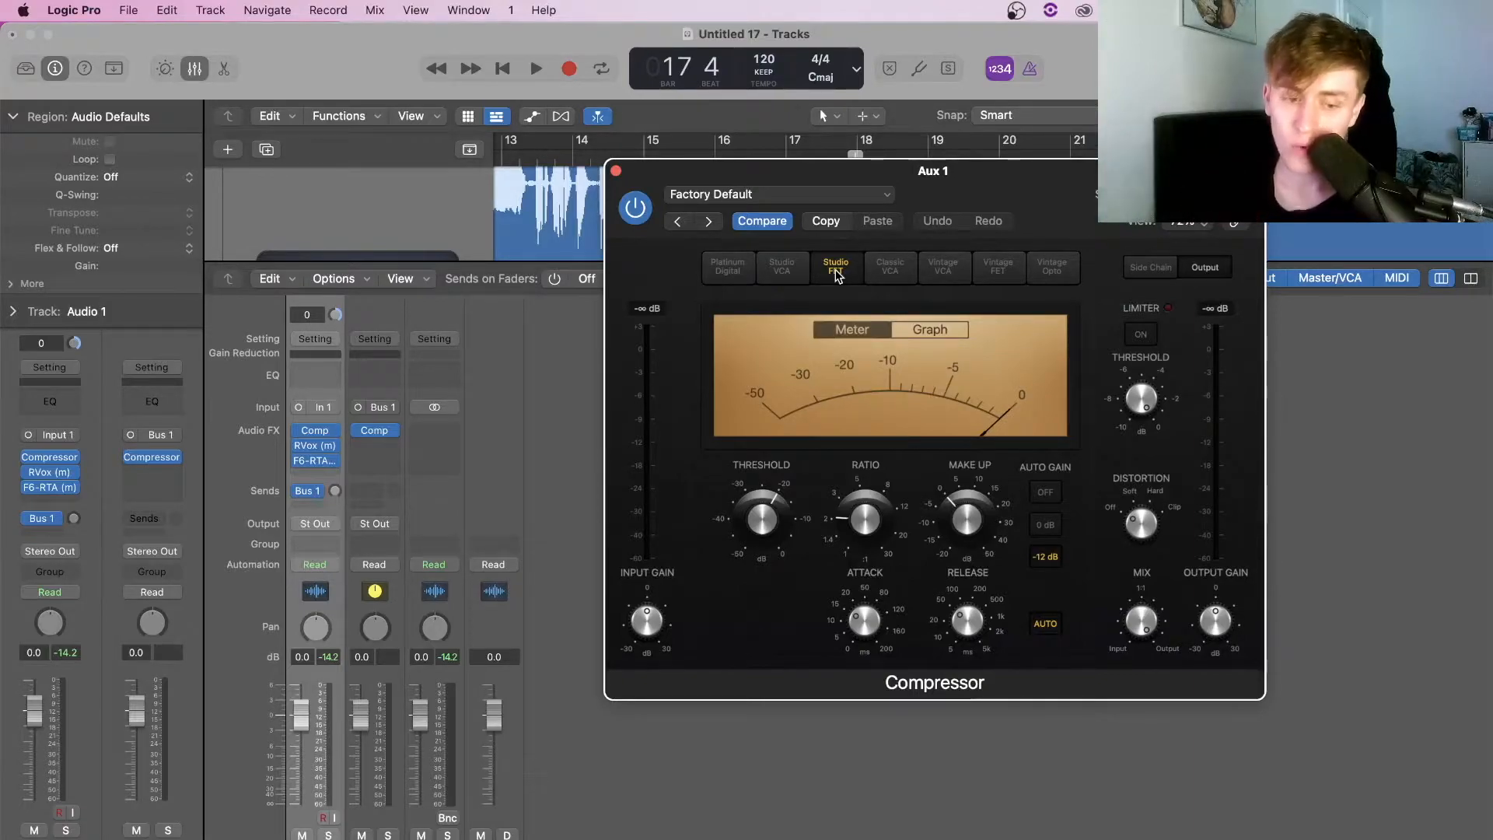
{"action": "mouse_move", "coordinate": [332, 434]}
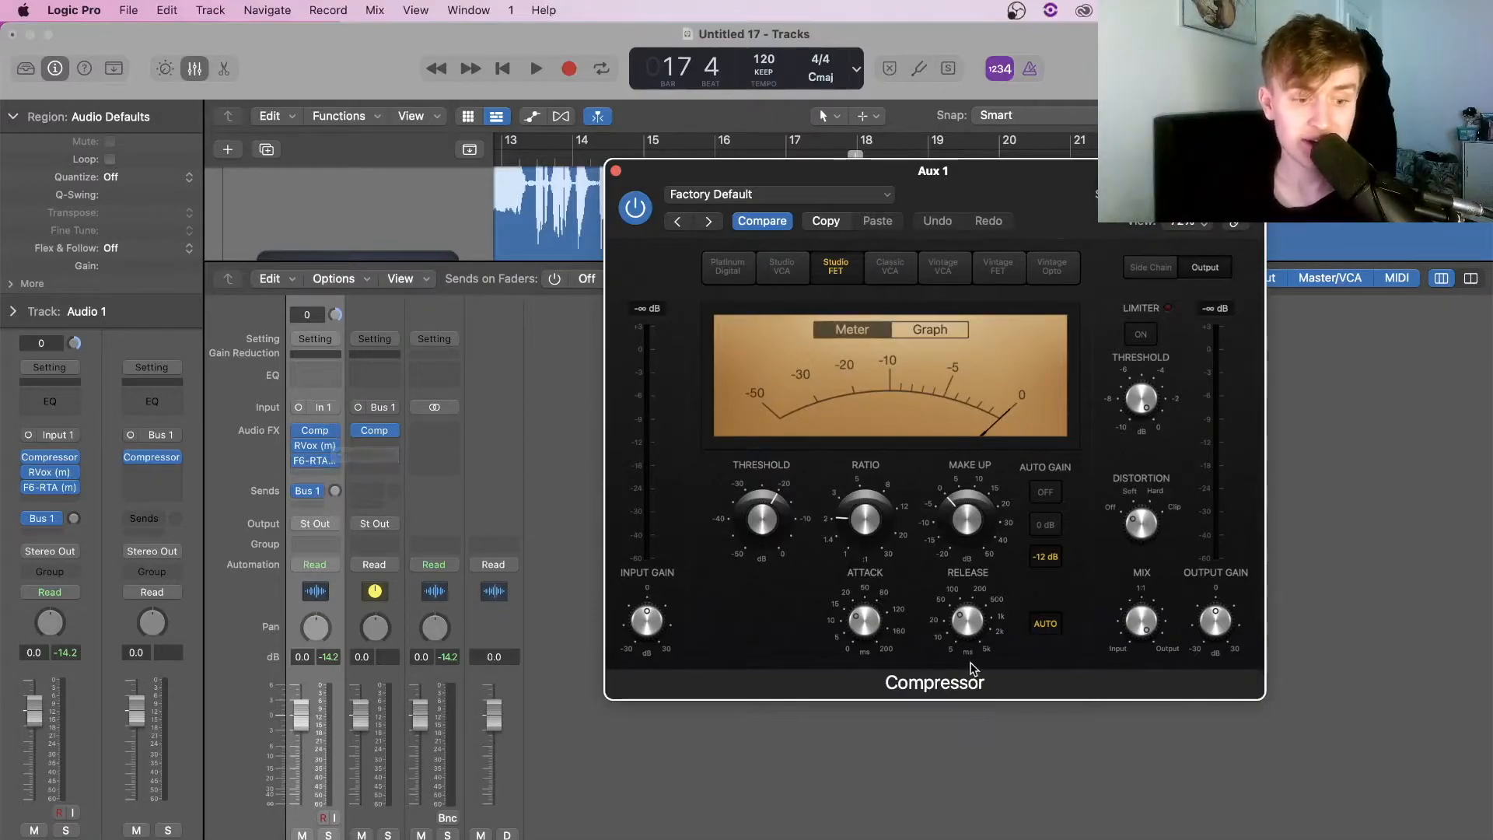
{"action": "left_click_drag", "start_coordinate": [877, 528], "coordinate": [842, 451]}
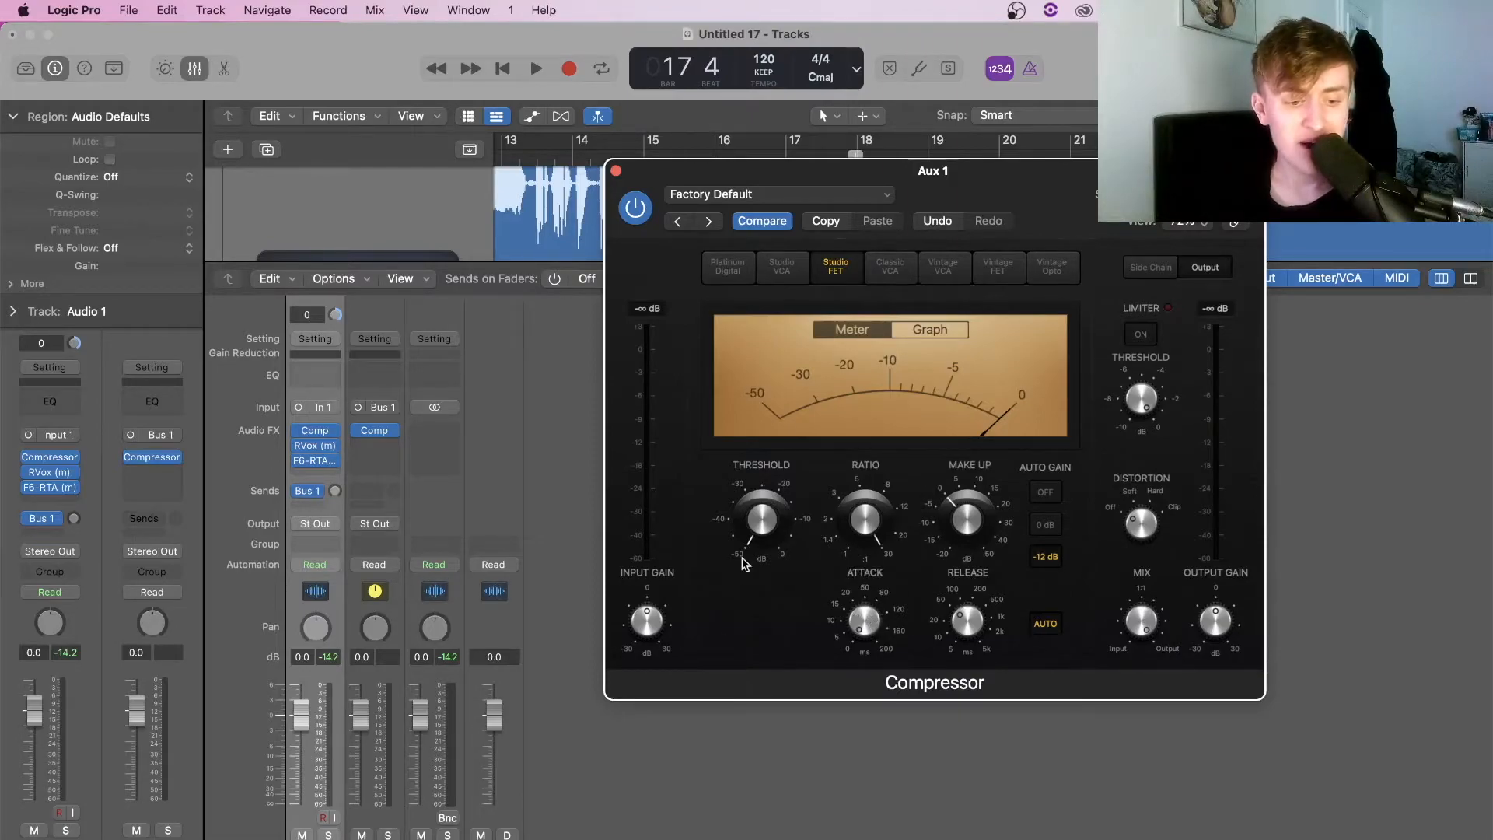
{"action": "left_click", "coordinate": [615, 171]}
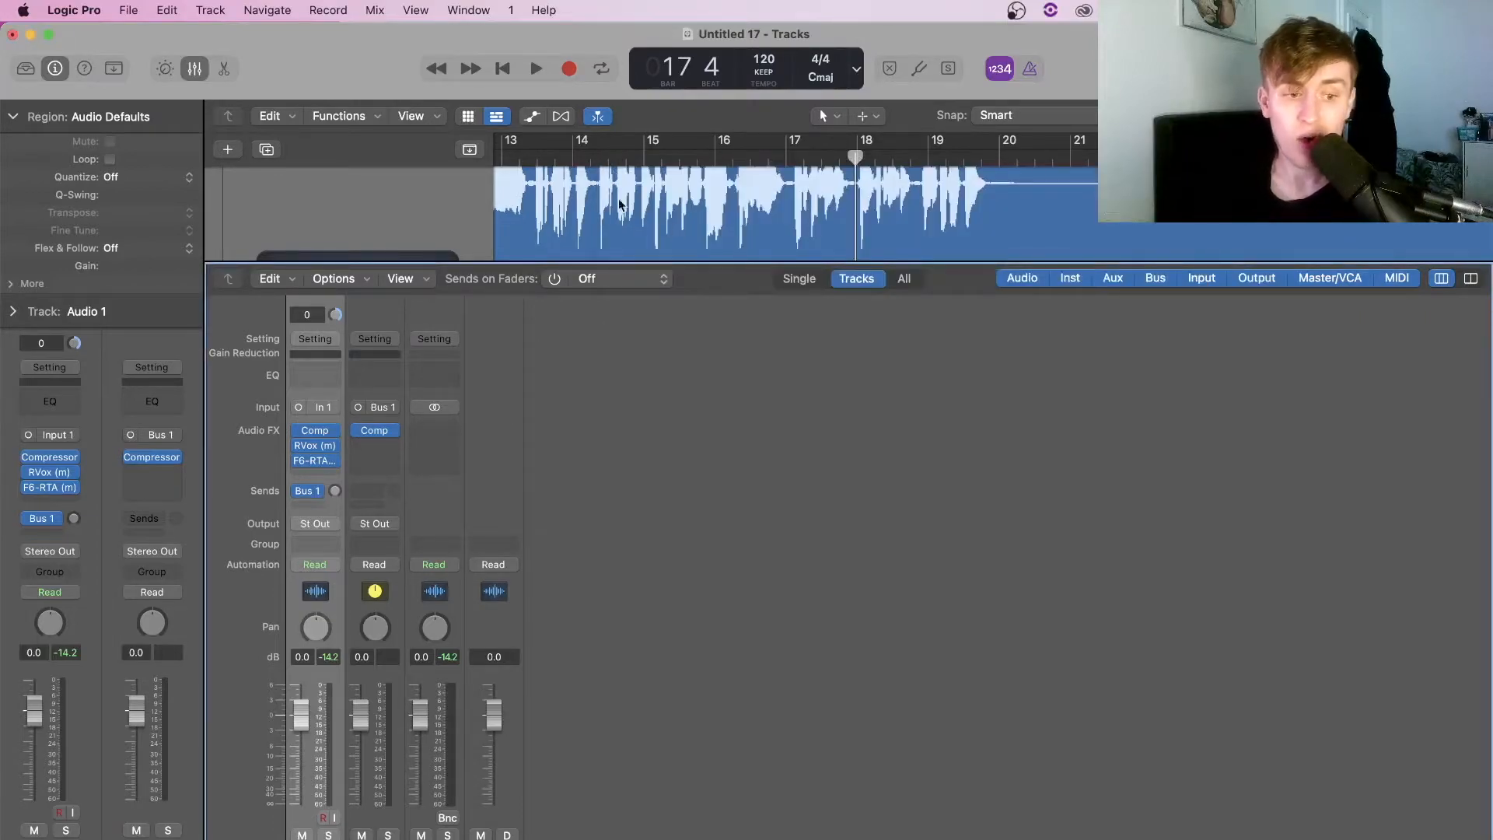
Raise the Audio 1 Bus 1 send to about -28.6 dB while the vocal plays back
{"action": "scroll", "coordinate": [620, 204], "scroll_direction": "left", "scroll_amount": 15}
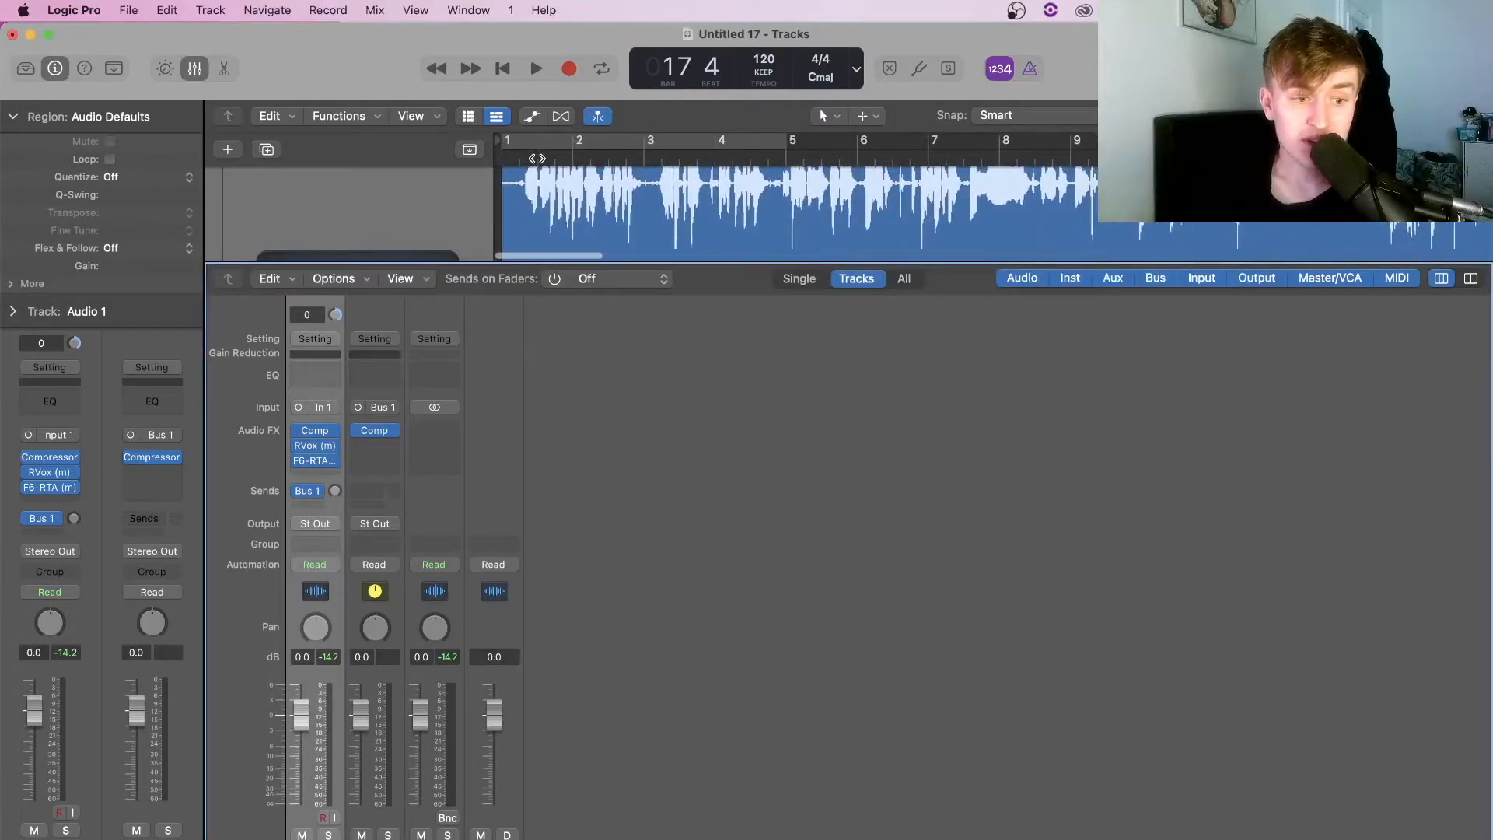
{"action": "left_click", "coordinate": [537, 158]}
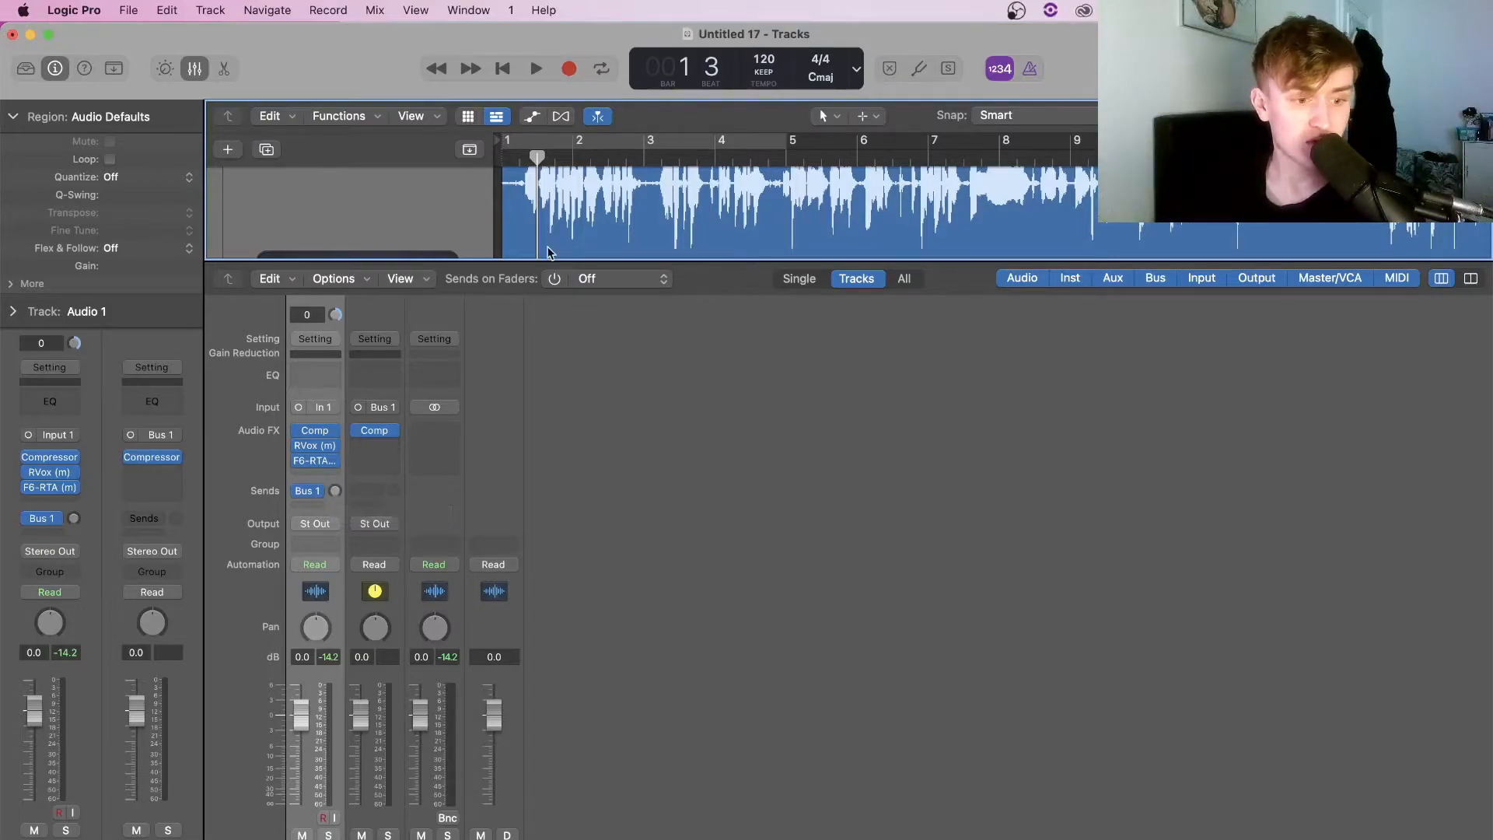
{"action": "left_click", "coordinate": [516, 153]}
{"action": "key", "text": "space"}
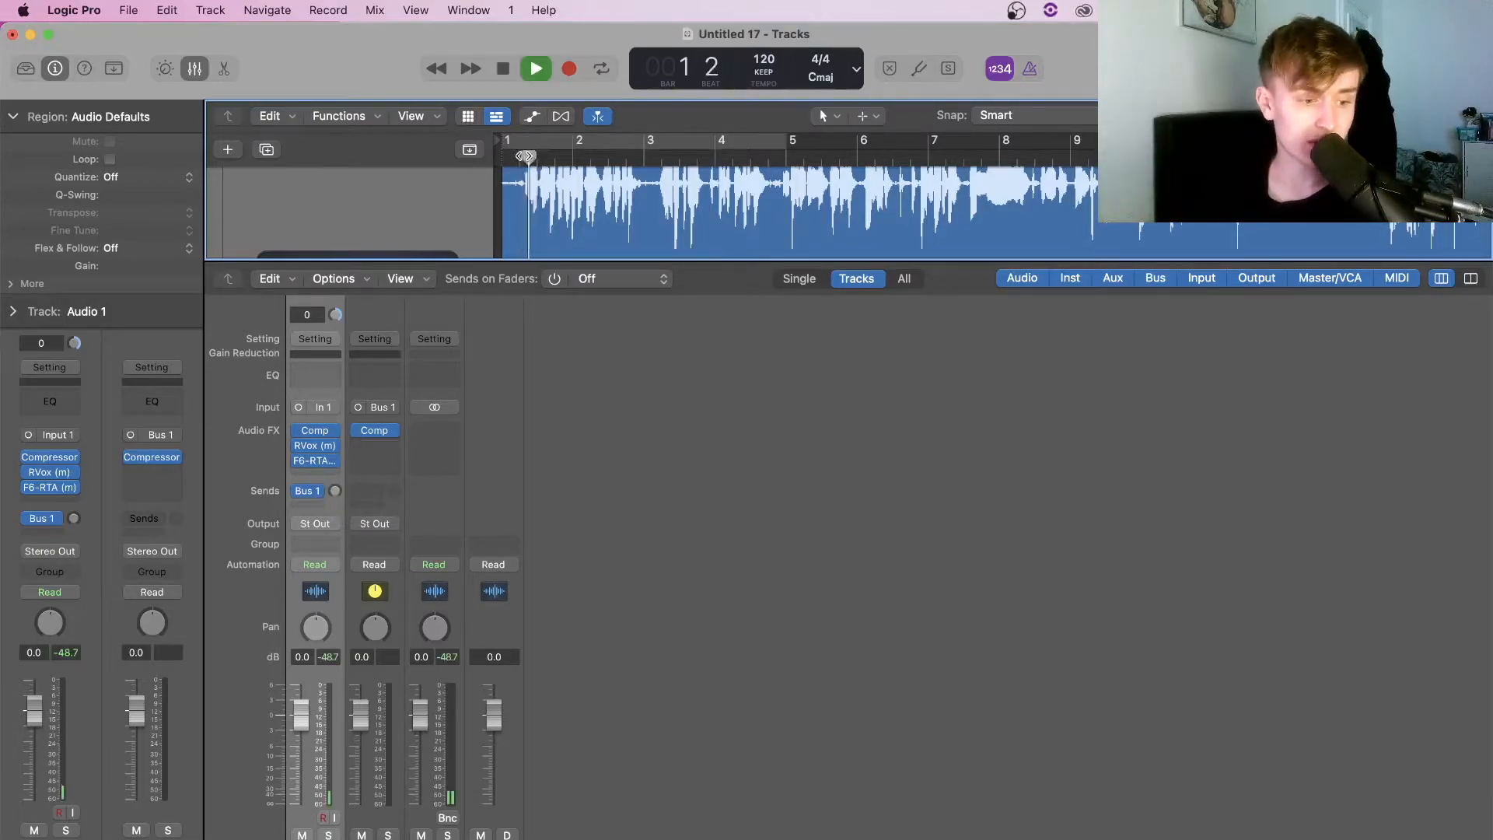
{"action": "left_click_drag", "start_coordinate": [335, 492], "coordinate": [334, 471]}
{"action": "key", "text": "space"}
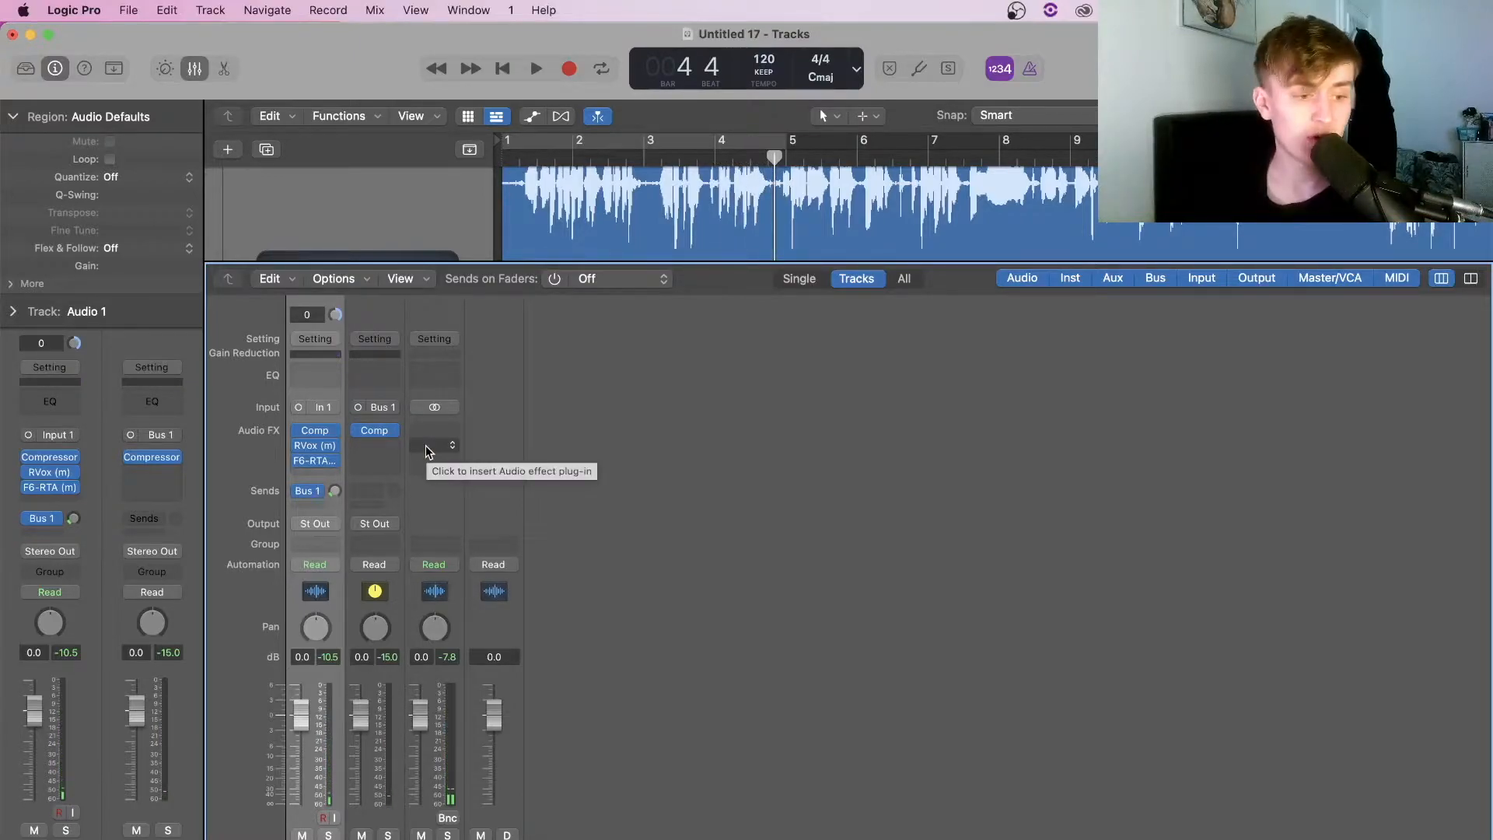
Insert a Channel EQ on Aux 1 and sweep a narrow band 6 boost from 1980 to 3260 Hz
{"action": "left_click", "coordinate": [373, 378]}
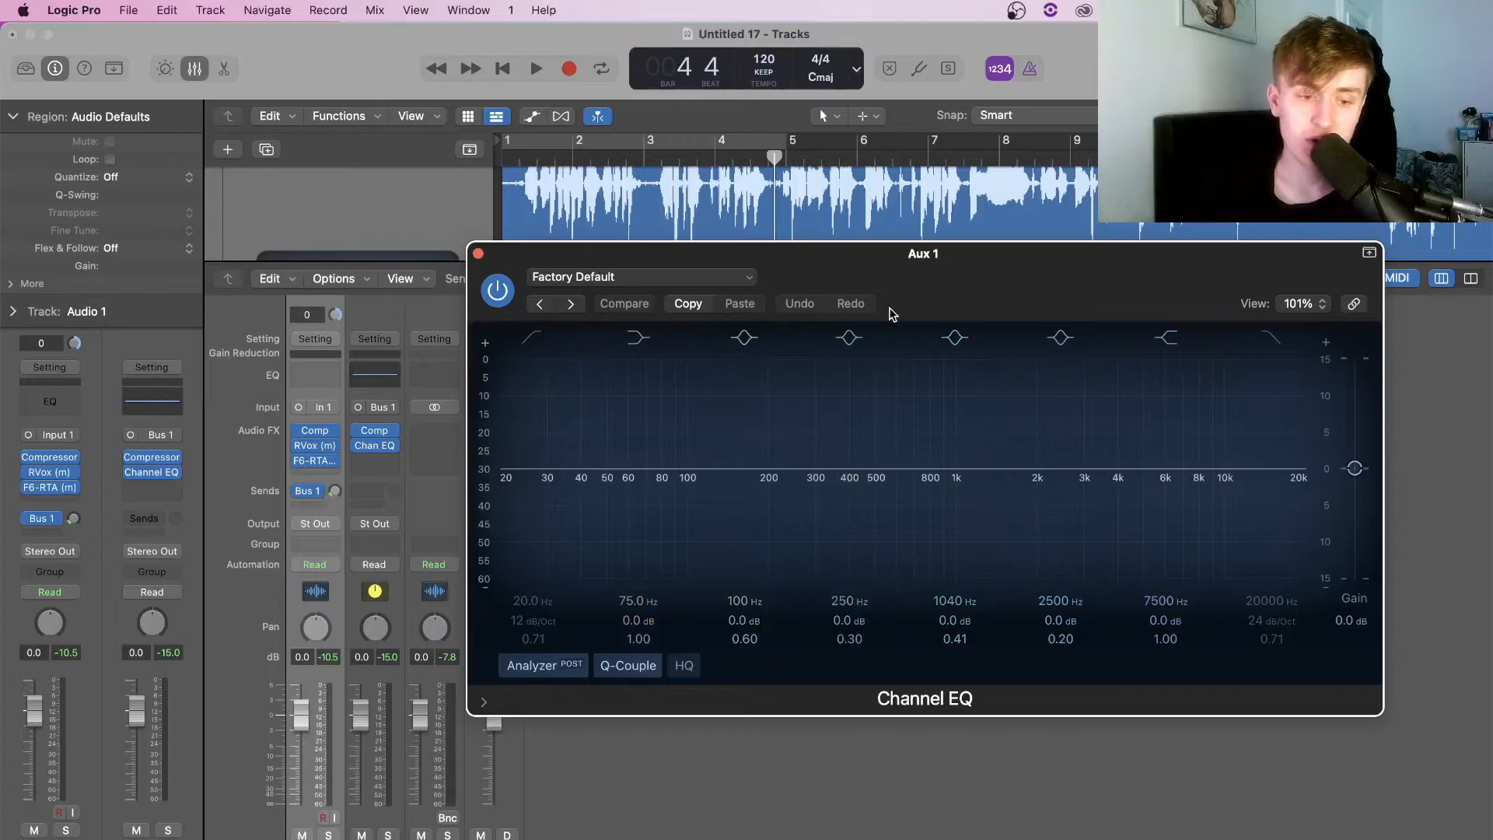
{"action": "left_click_drag", "start_coordinate": [941, 288], "coordinate": [932, 226]}
{"action": "key", "text": "space"}
{"action": "left_click_drag", "start_coordinate": [786, 406], "coordinate": [850, 524]}
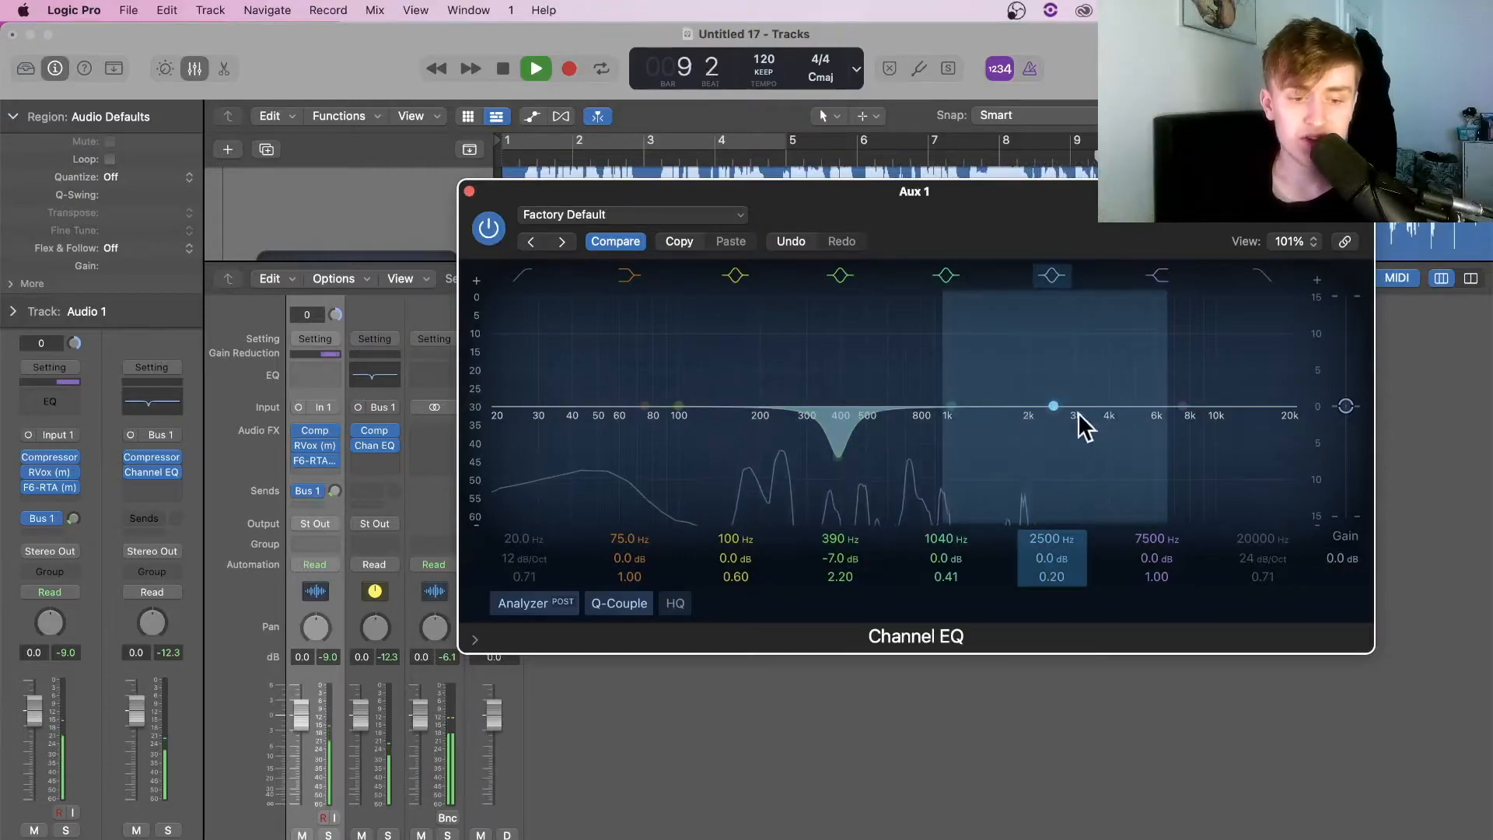
{"action": "key", "text": "space"}
{"action": "left_click_drag", "start_coordinate": [1052, 407], "coordinate": [1026, 365]}
{"action": "mouse_move", "coordinate": [1052, 576]}
{"action": "left_mouse_down"}
{"action": "mouse_move", "coordinate": [1052, 528]}
{"action": "mouse_move", "coordinate": [1057, 576]}
{"action": "left_mouse_up"}
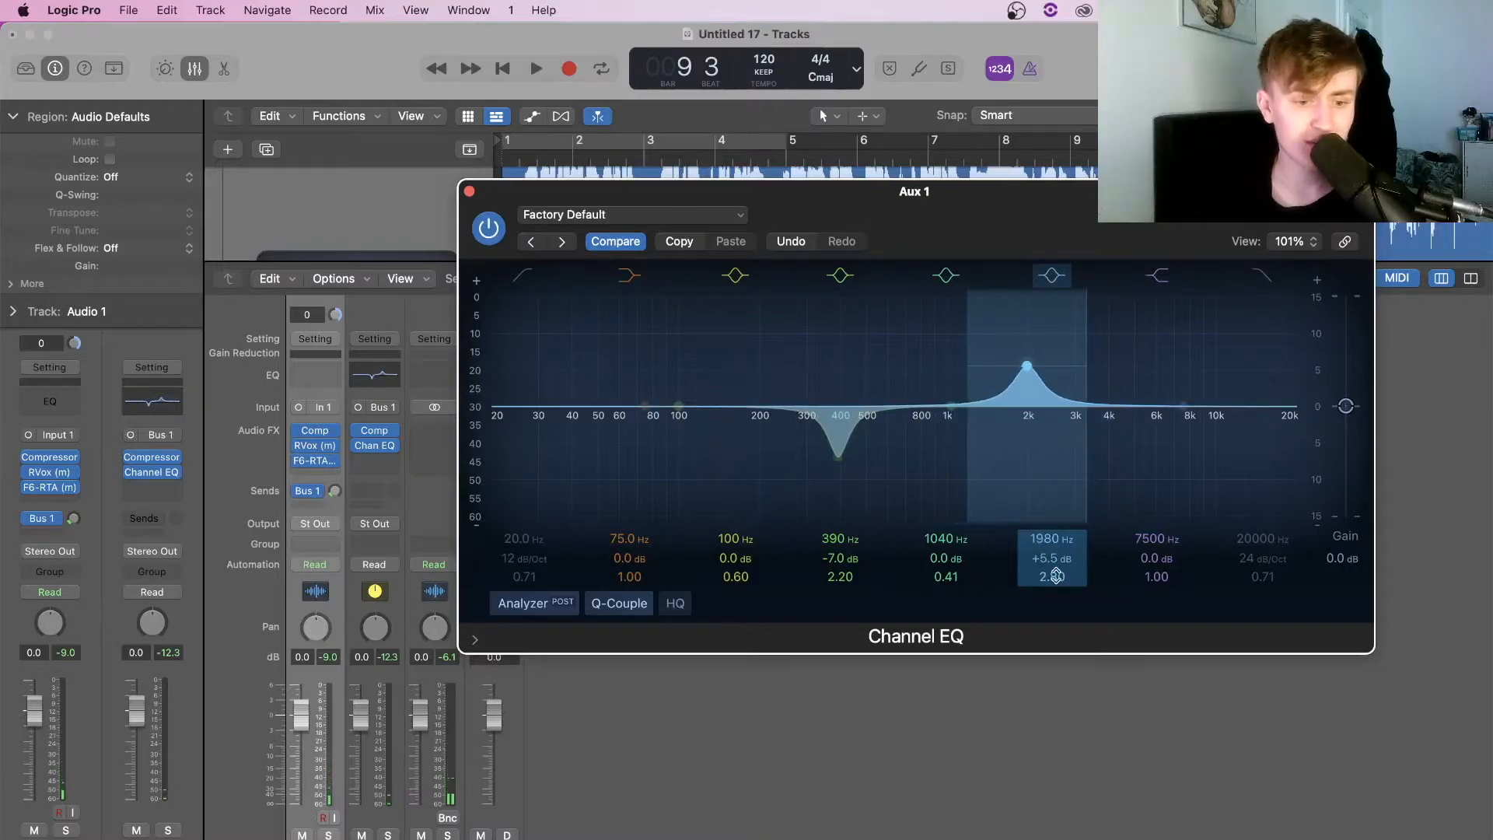
{"action": "key", "text": "space"}
{"action": "left_click_drag", "start_coordinate": [1027, 365], "coordinate": [1077, 284]}
{"action": "left_click_drag", "start_coordinate": [1057, 283], "coordinate": [1082, 441]}
Sweep narrow boosts on bands 5 and 3, from 1080 Hz up to about 4100 Hz
{"action": "left_click_drag", "start_coordinate": [935, 423], "coordinate": [1008, 325]}
{"action": "left_click_drag", "start_coordinate": [947, 578], "coordinate": [946, 537]}
{"action": "left_click_drag", "start_coordinate": [1010, 326], "coordinate": [1020, 489]}
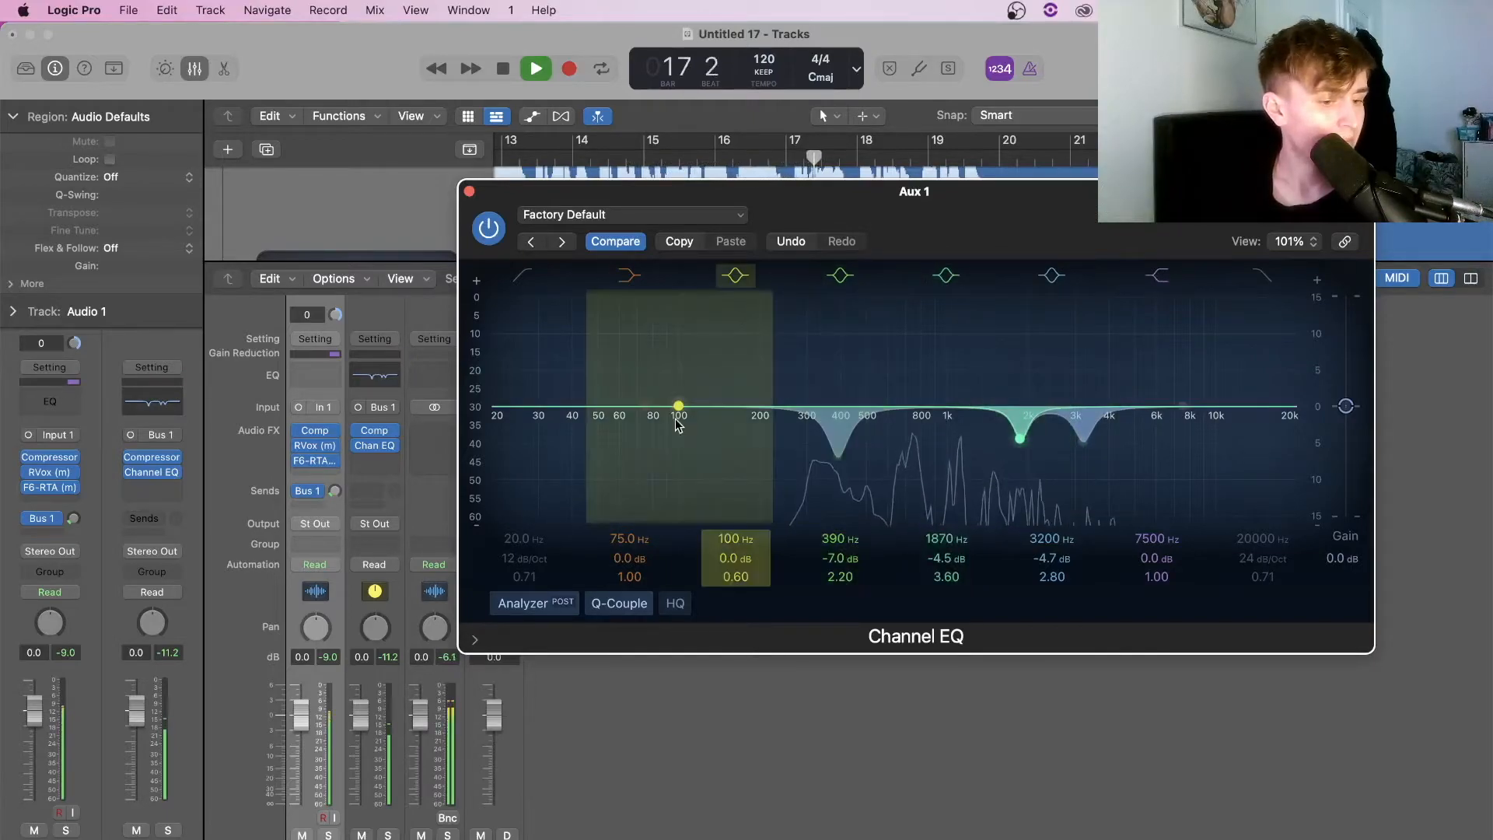
{"action": "left_click_drag", "start_coordinate": [681, 408], "coordinate": [762, 328]}
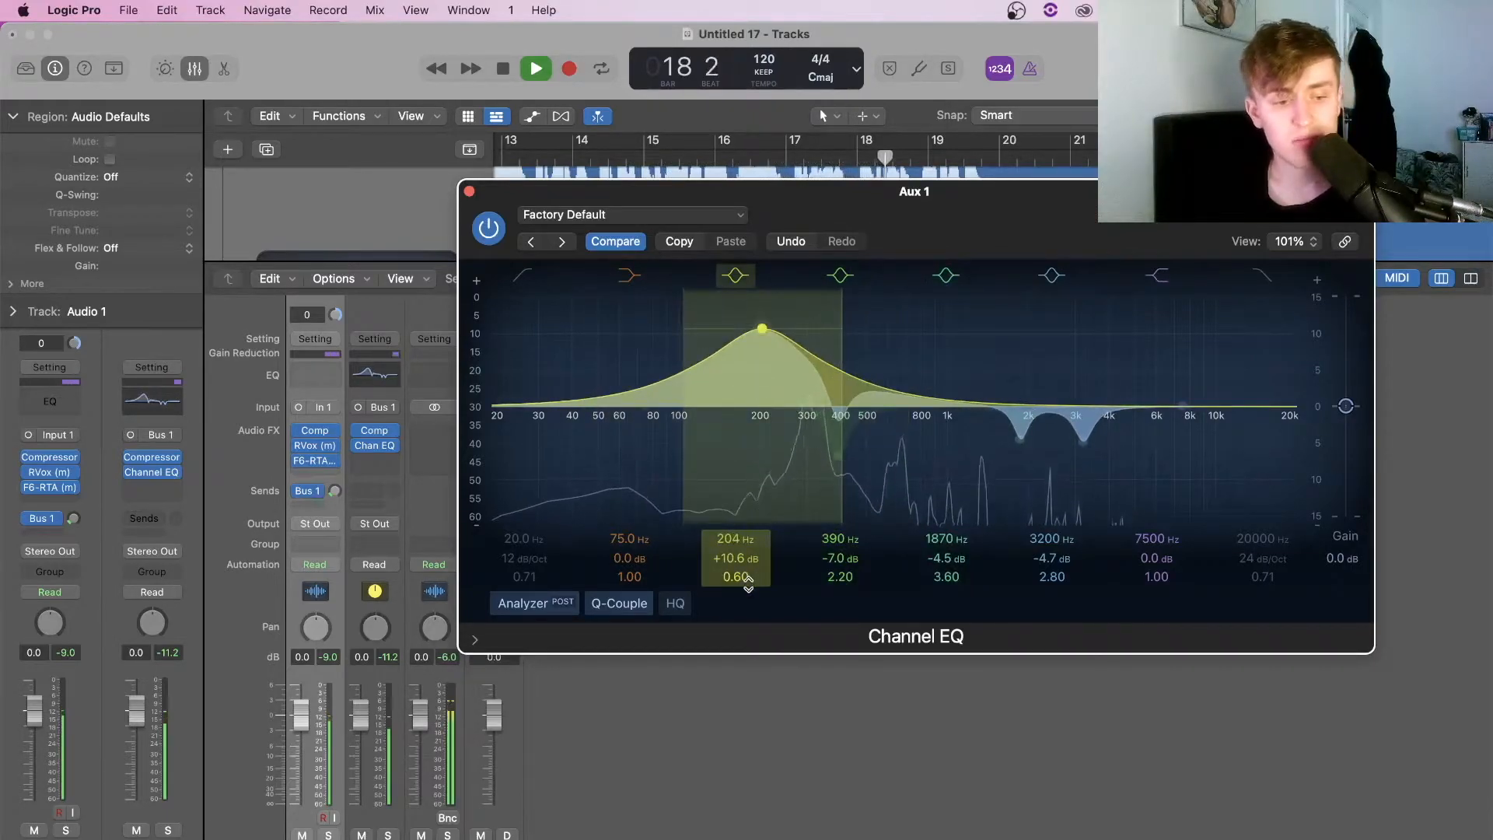
{"action": "left_click_drag", "start_coordinate": [745, 576], "coordinate": [729, 539]}
{"action": "left_click_drag", "start_coordinate": [762, 327], "coordinate": [932, 305]}
{"action": "scroll", "coordinate": [558, 177], "scroll_direction": "left", "scroll_amount": 8}
{"action": "left_click", "coordinate": [568, 158]}
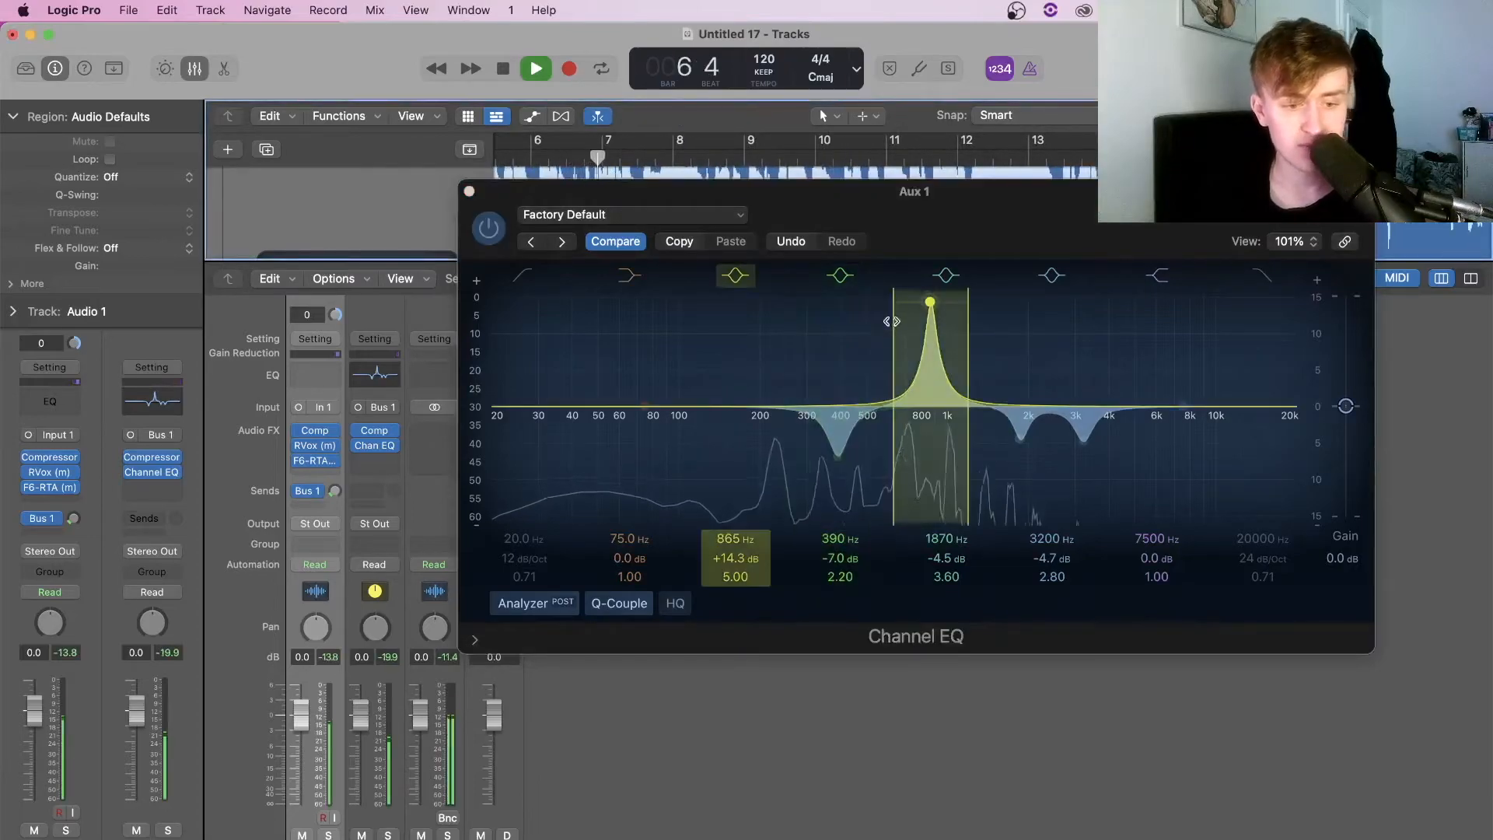
{"action": "left_click_drag", "start_coordinate": [930, 307], "coordinate": [1112, 482]}
Enable the Channel EQ low-cut band and raise it to 135 Hz
{"action": "left_click", "coordinate": [532, 287]}
{"action": "left_click", "coordinate": [517, 274]}
{"action": "left_click_drag", "start_coordinate": [500, 443], "coordinate": [716, 434]}
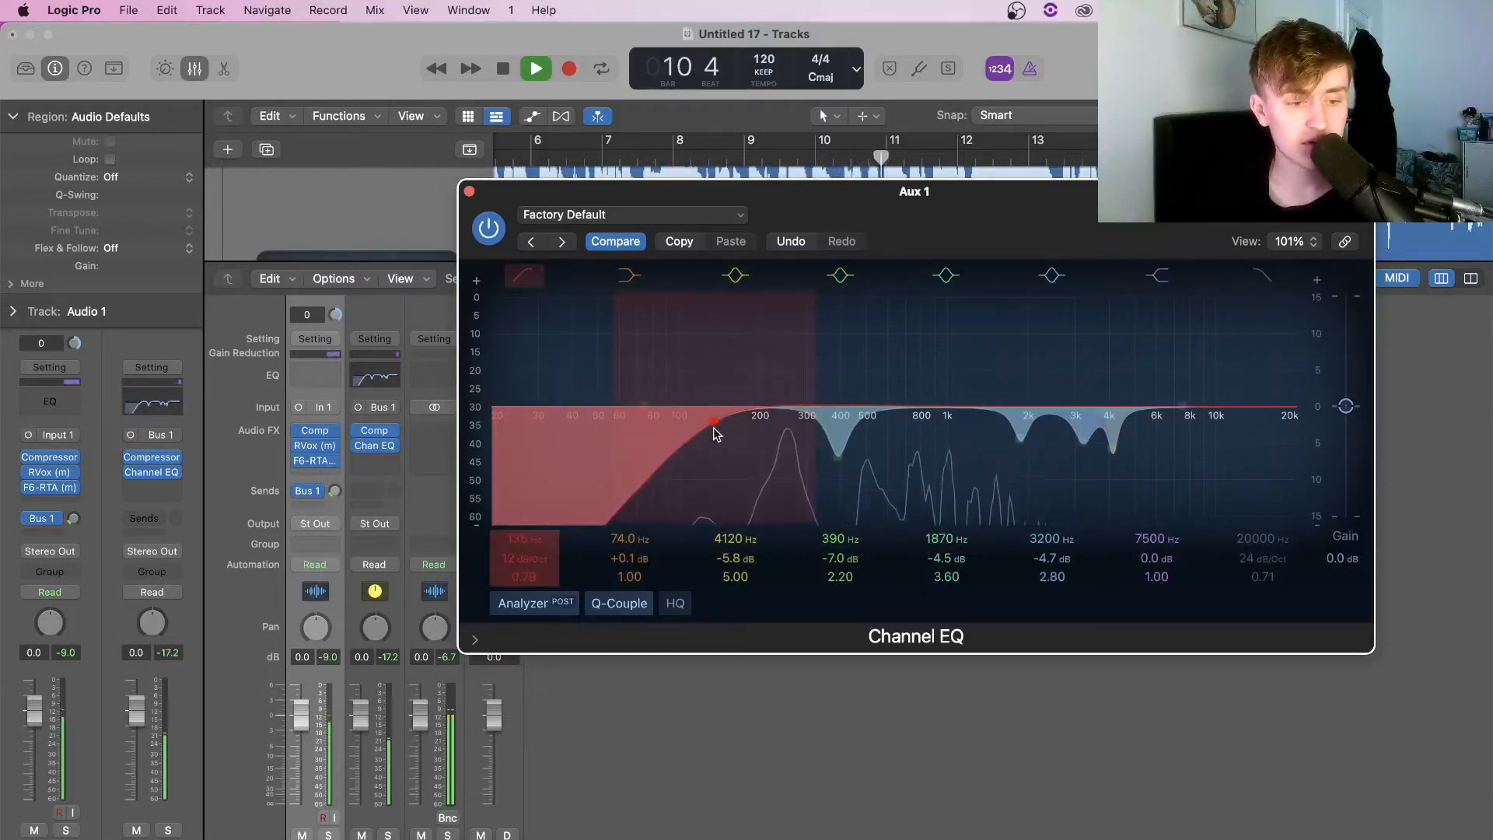
{"action": "scroll", "coordinate": [623, 389], "scroll_direction": "down", "scroll_amount": 1}
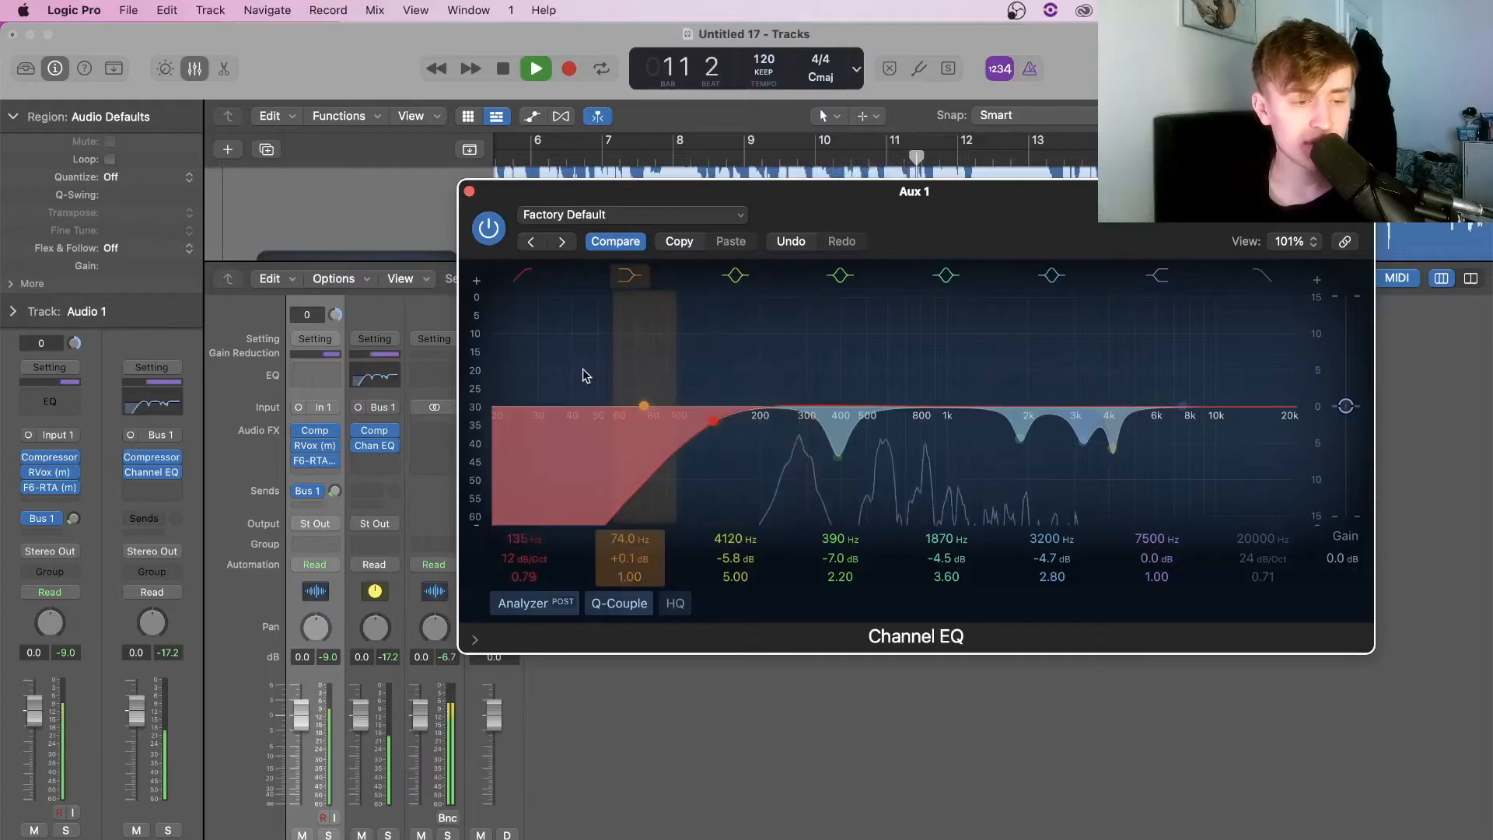
{"action": "key", "text": "space"}
Insert the mono Sibilance de-esser after F6-RTA on the Audio 1 vocal
{"action": "left_click", "coordinate": [468, 190]}
{"action": "mouse_move", "coordinate": [384, 448]}
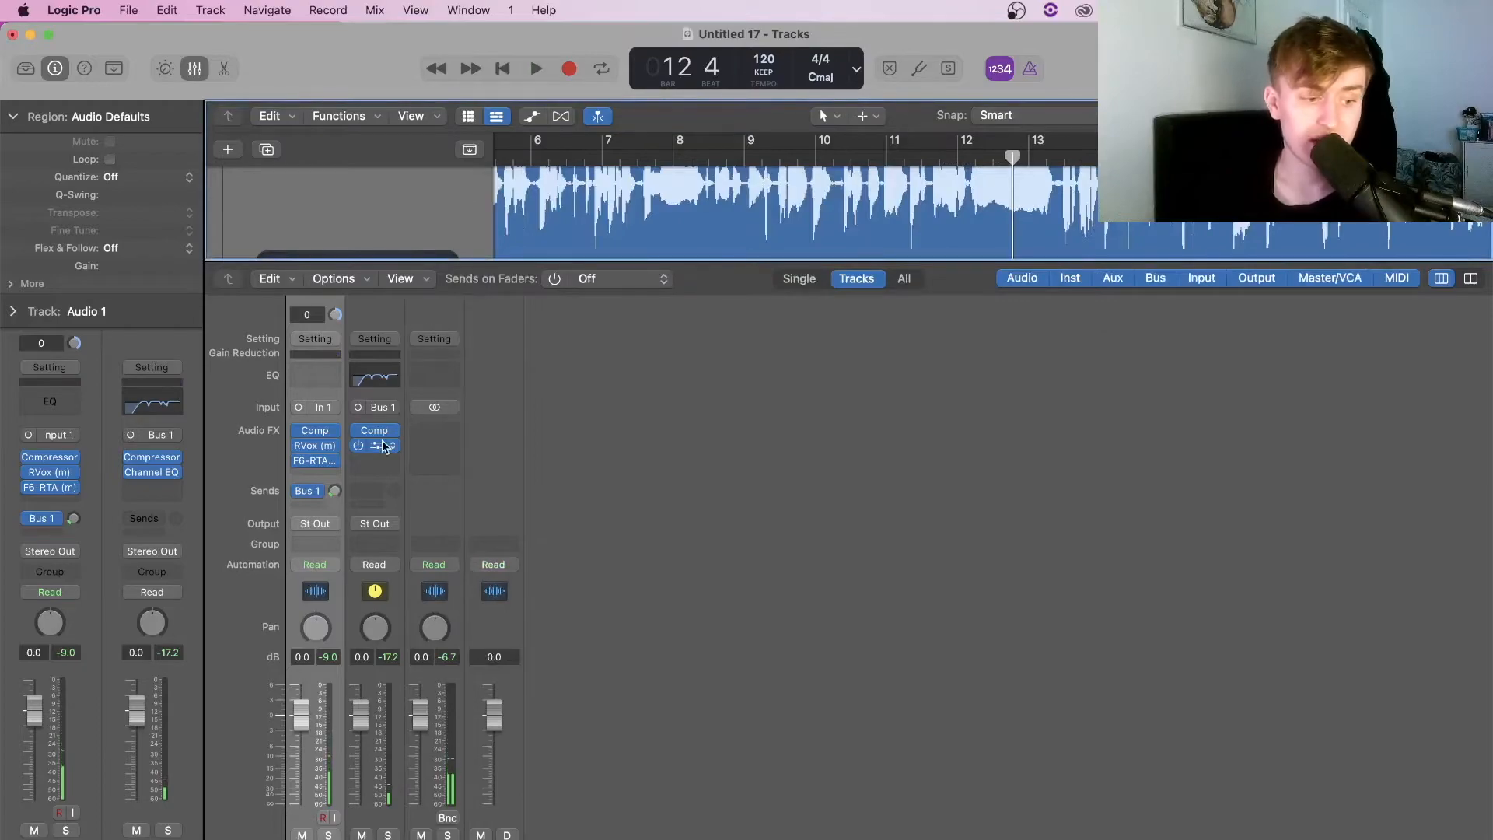
{"action": "left_click", "coordinate": [315, 473]}
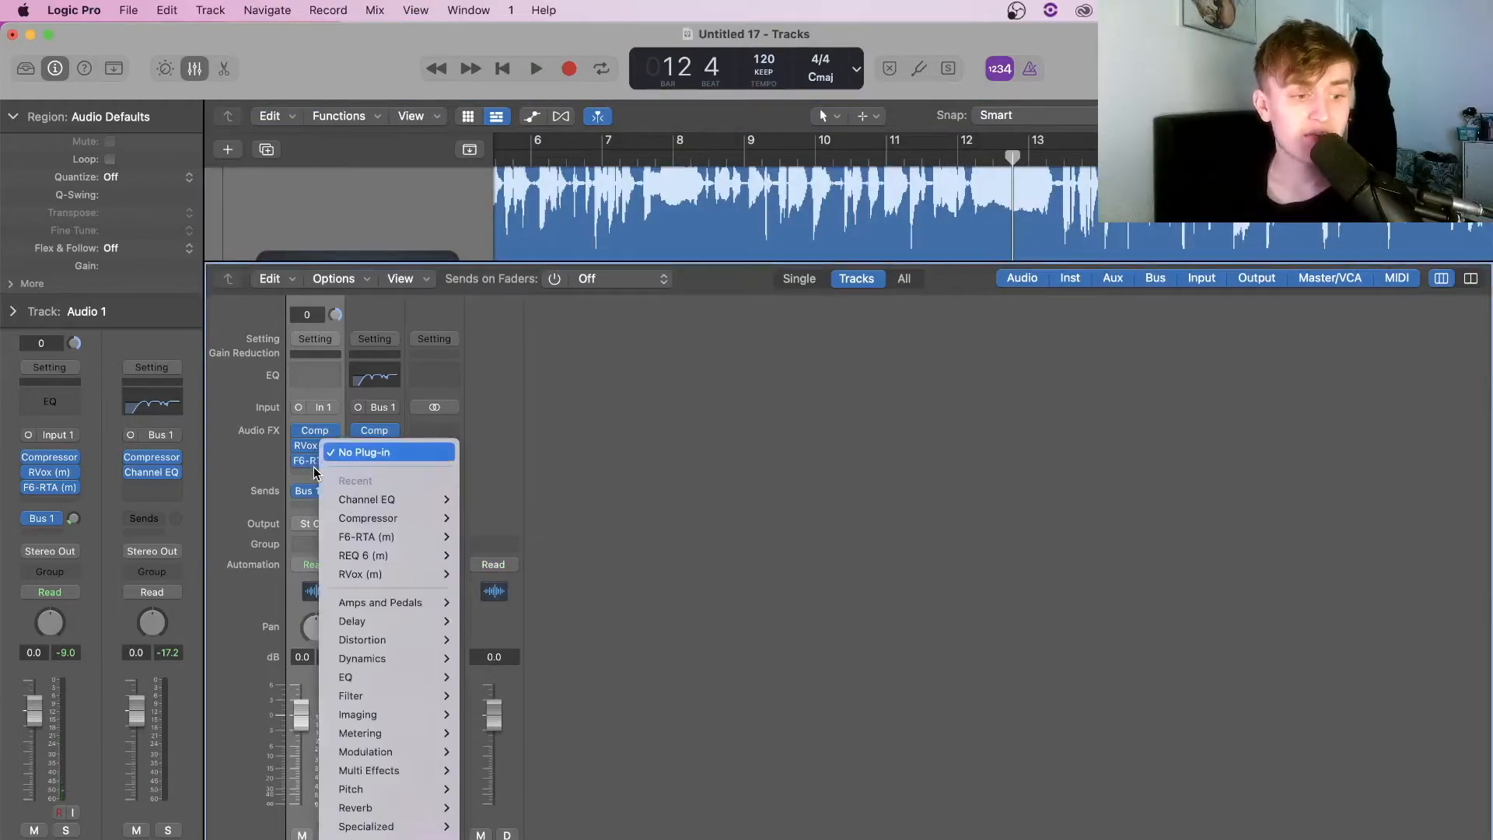
{"action": "mouse_move", "coordinate": [450, 695]}
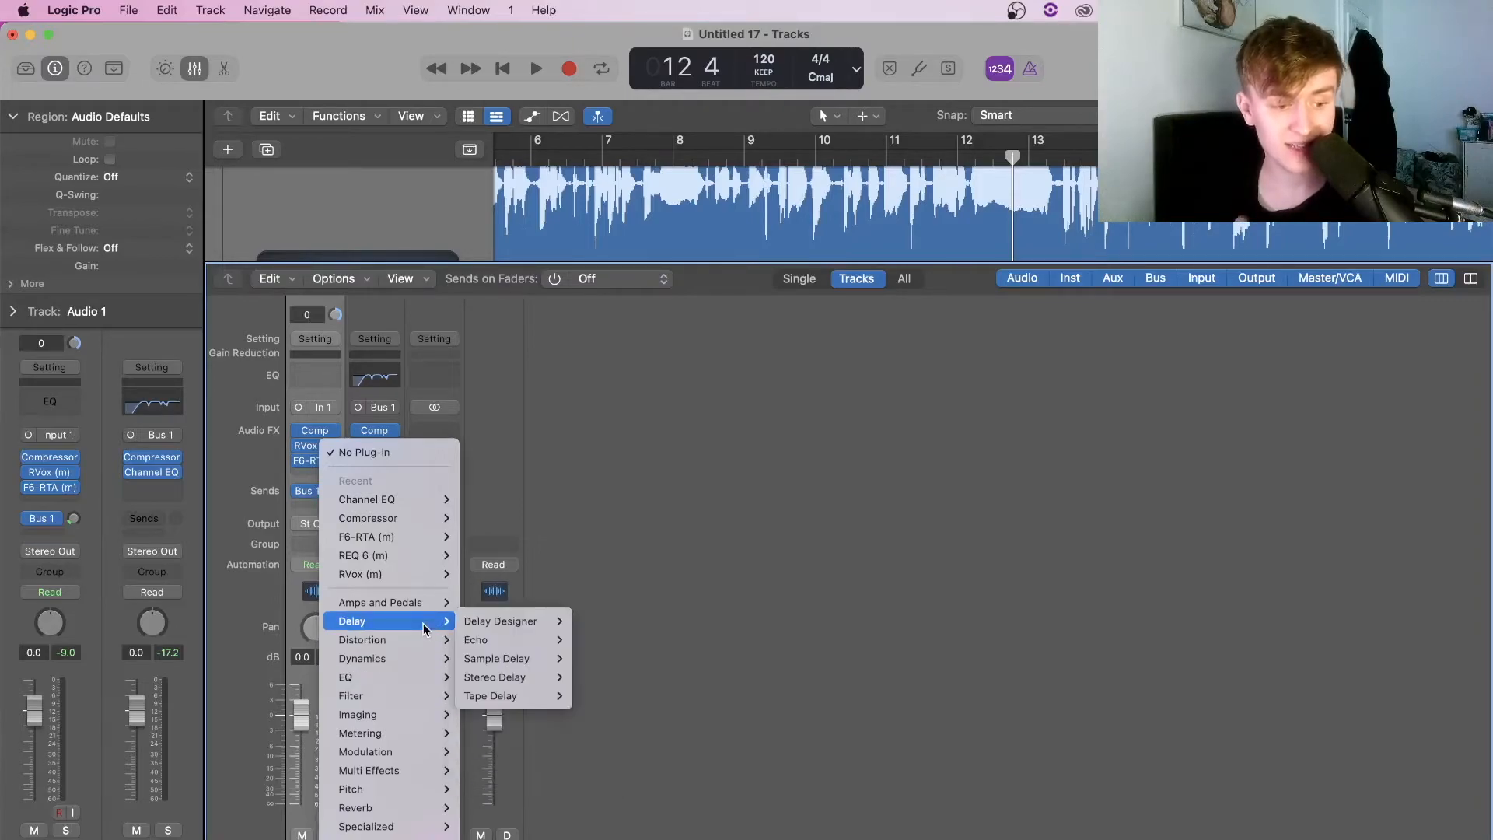
{"action": "mouse_move", "coordinate": [413, 661]}
{"action": "mouse_move", "coordinate": [397, 839]}
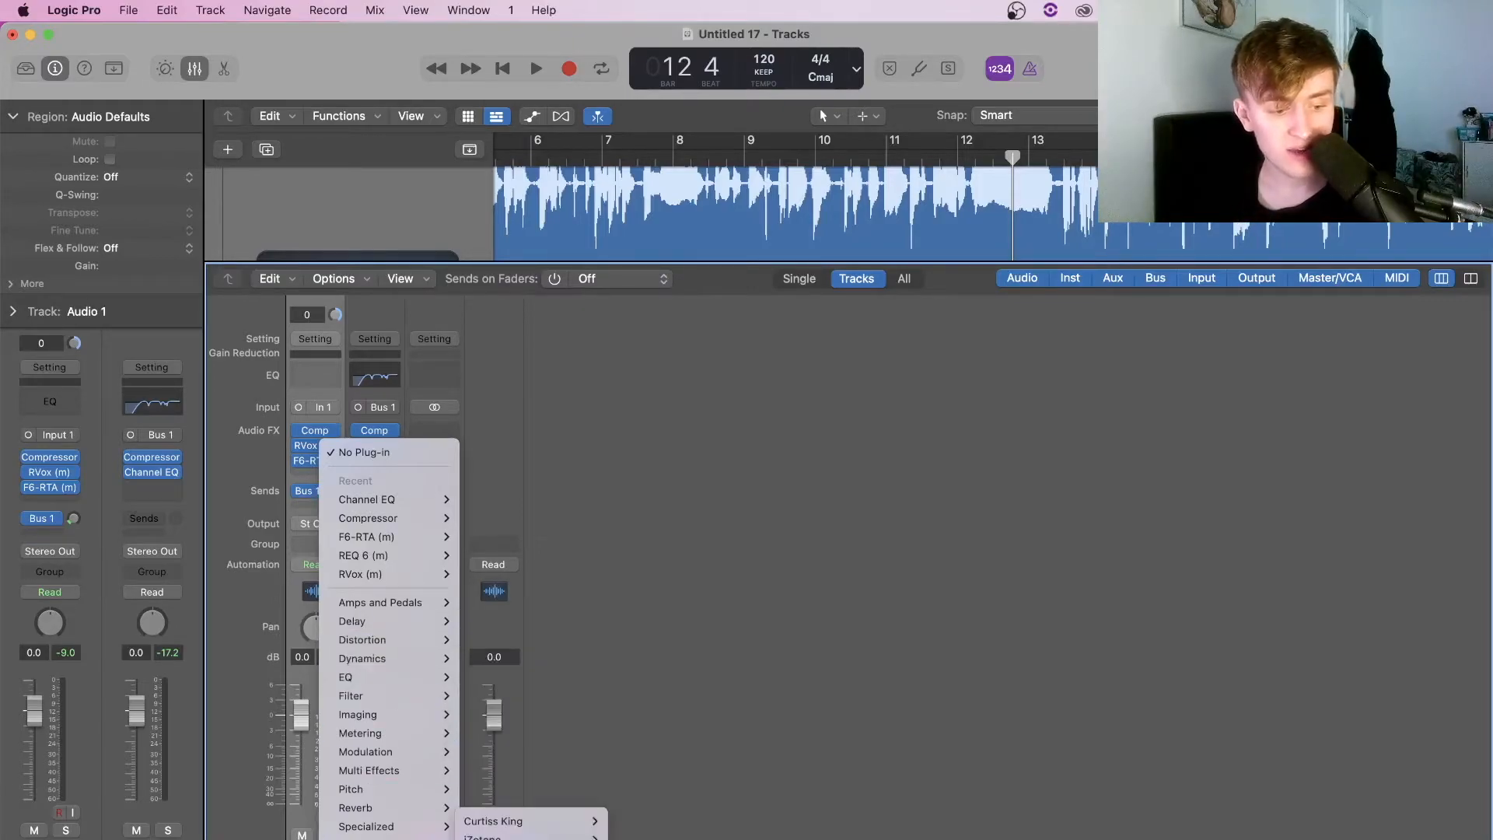
{"action": "mouse_move", "coordinate": [537, 839]}
{"action": "scroll", "coordinate": [703, 823], "scroll_direction": "down", "scroll_amount": 10}
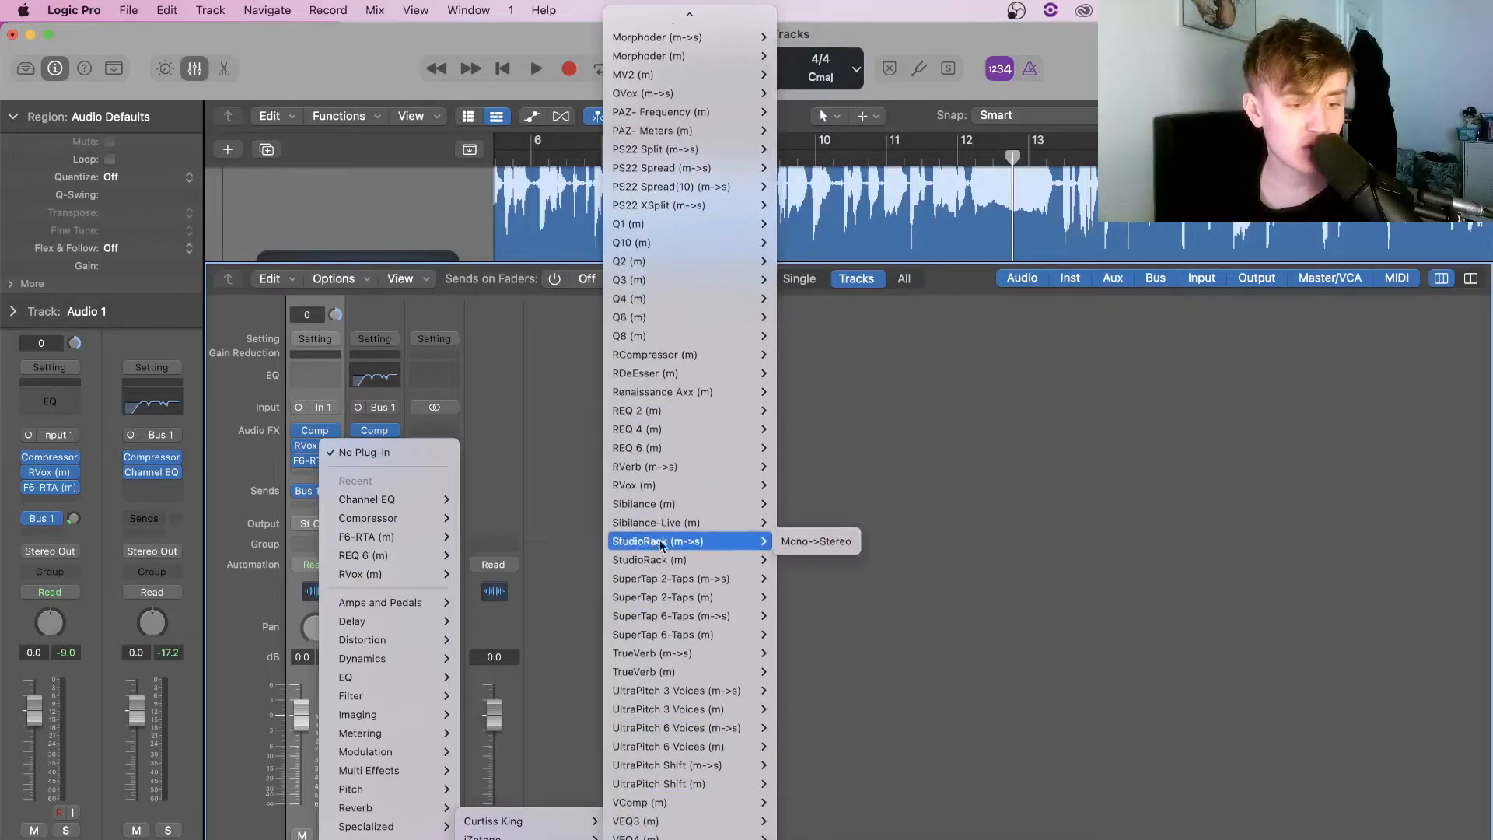
{"action": "mouse_move", "coordinate": [675, 504]}
{"action": "left_click", "coordinate": [795, 504]}
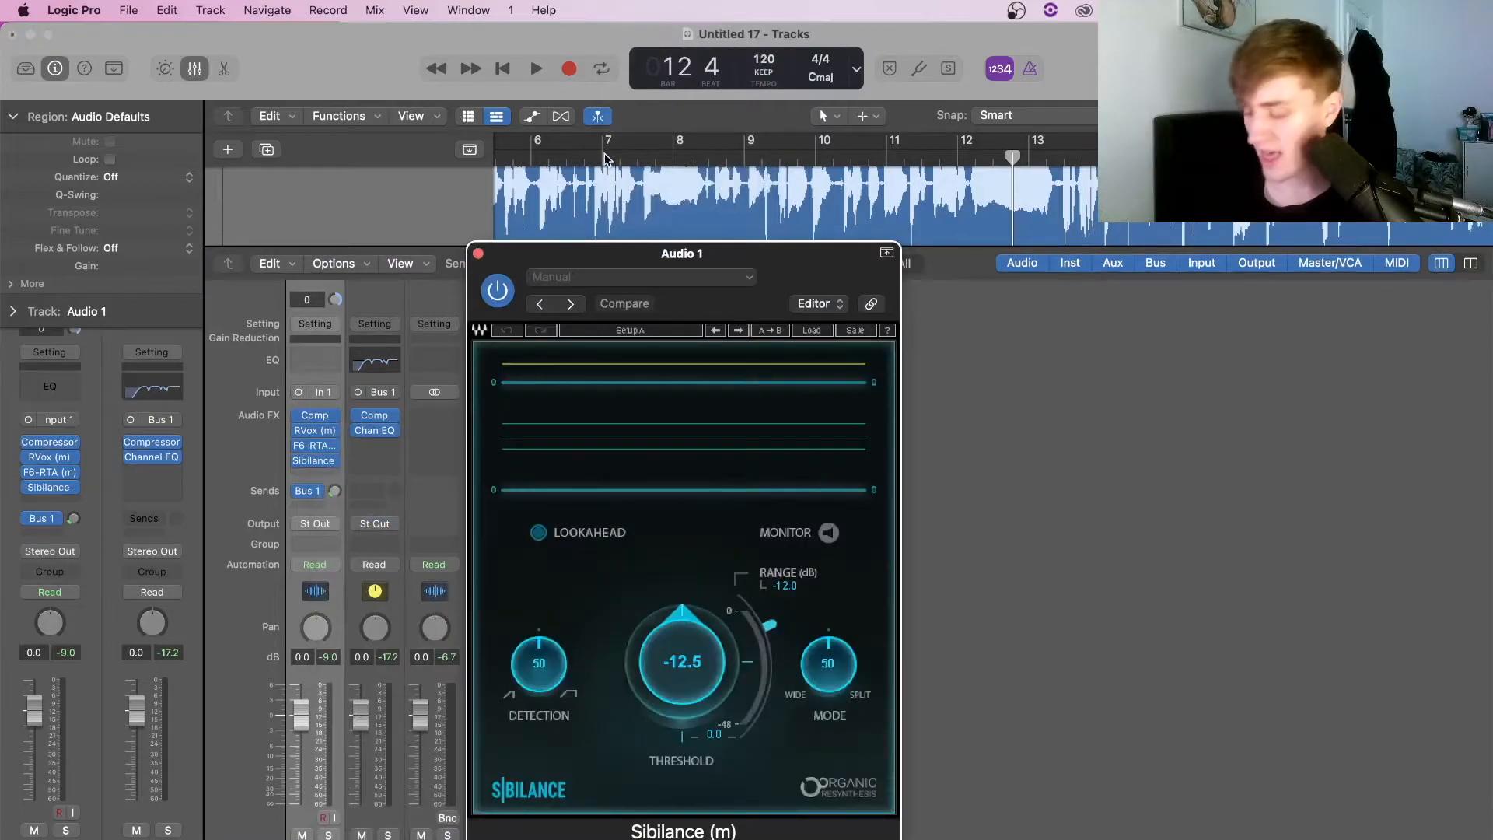
Play from bar 2 and lower the Sibilance threshold to about -13.6 dB
{"action": "left_click", "coordinate": [604, 153]}
{"action": "key", "text": "super+Left"}
{"action": "key", "text": "super+Left"}
{"action": "key", "text": "super+Left"}
{"action": "key", "text": "super+Left"}
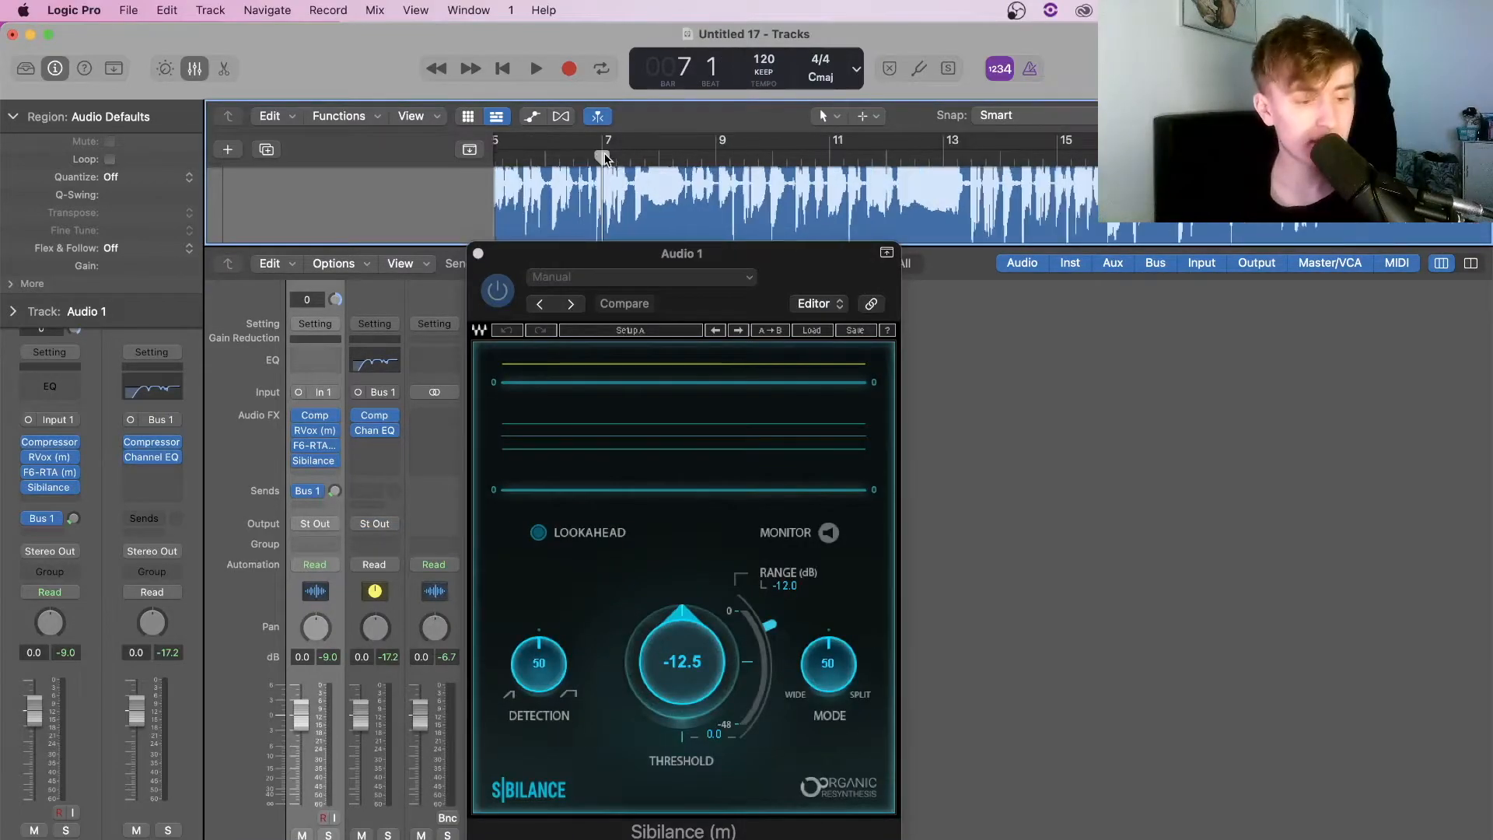
{"action": "key", "text": "super+Up"}
{"action": "key", "text": "super+Up"}
{"action": "key", "text": "super+Up"}
{"action": "key", "text": "super+Up"}
{"action": "scroll", "coordinate": [605, 156], "scroll_direction": "left", "scroll_amount": 3}
{"action": "left_click", "coordinate": [522, 159]}
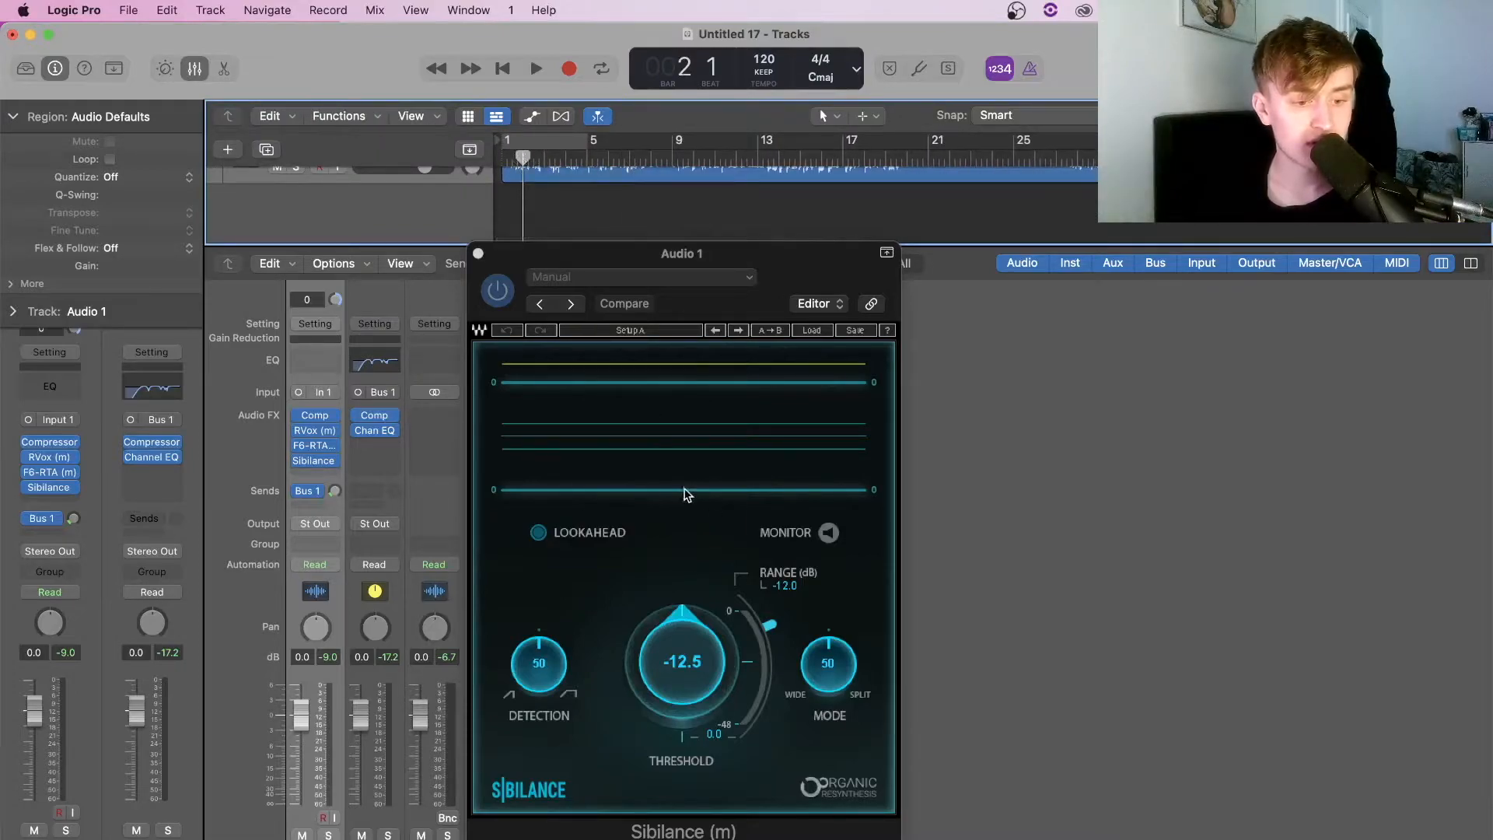
{"action": "key", "text": "space"}
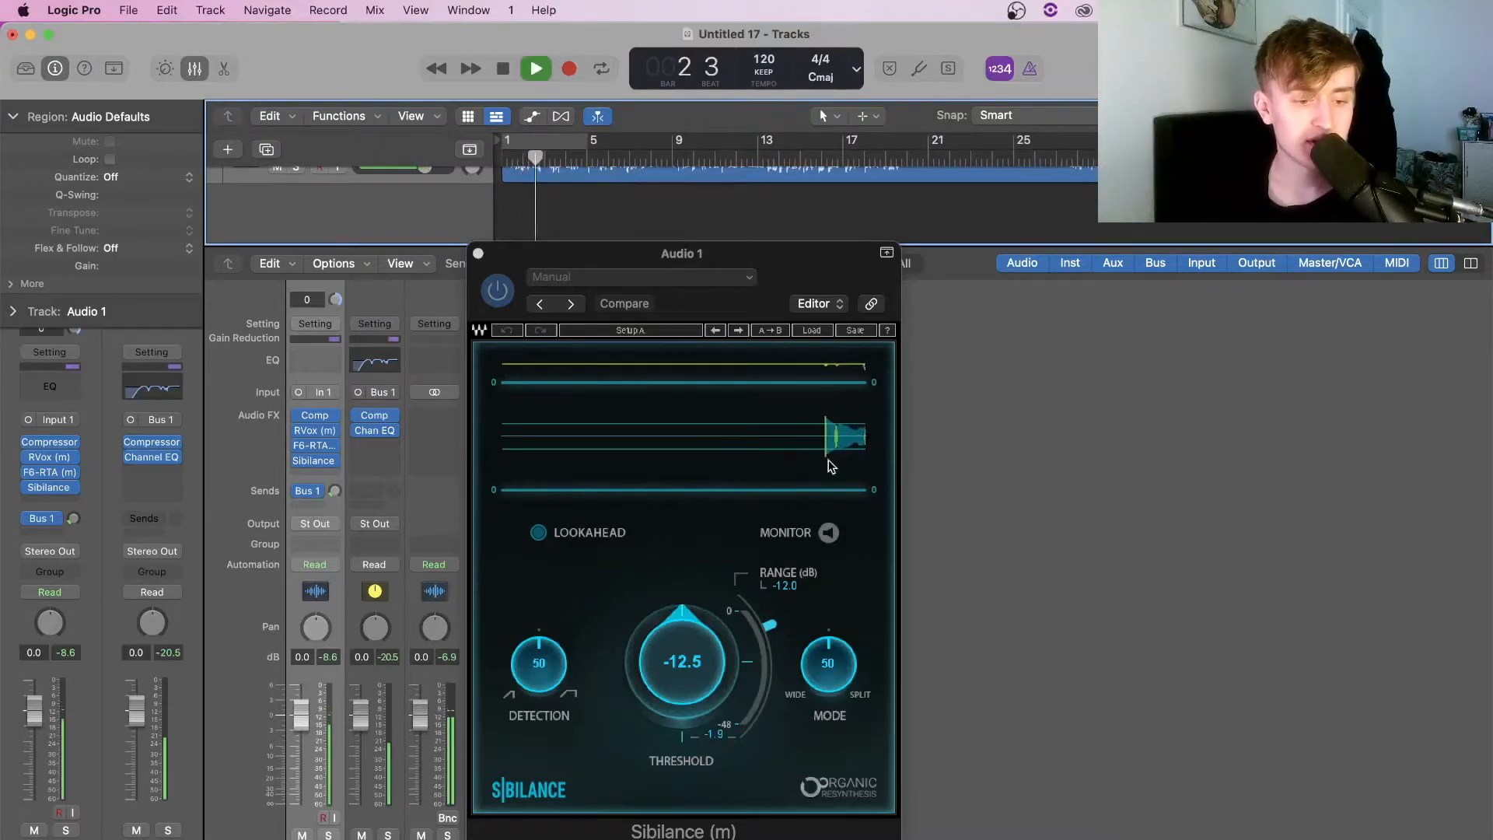
{"action": "left_click_drag", "start_coordinate": [738, 649], "coordinate": [737, 668]}
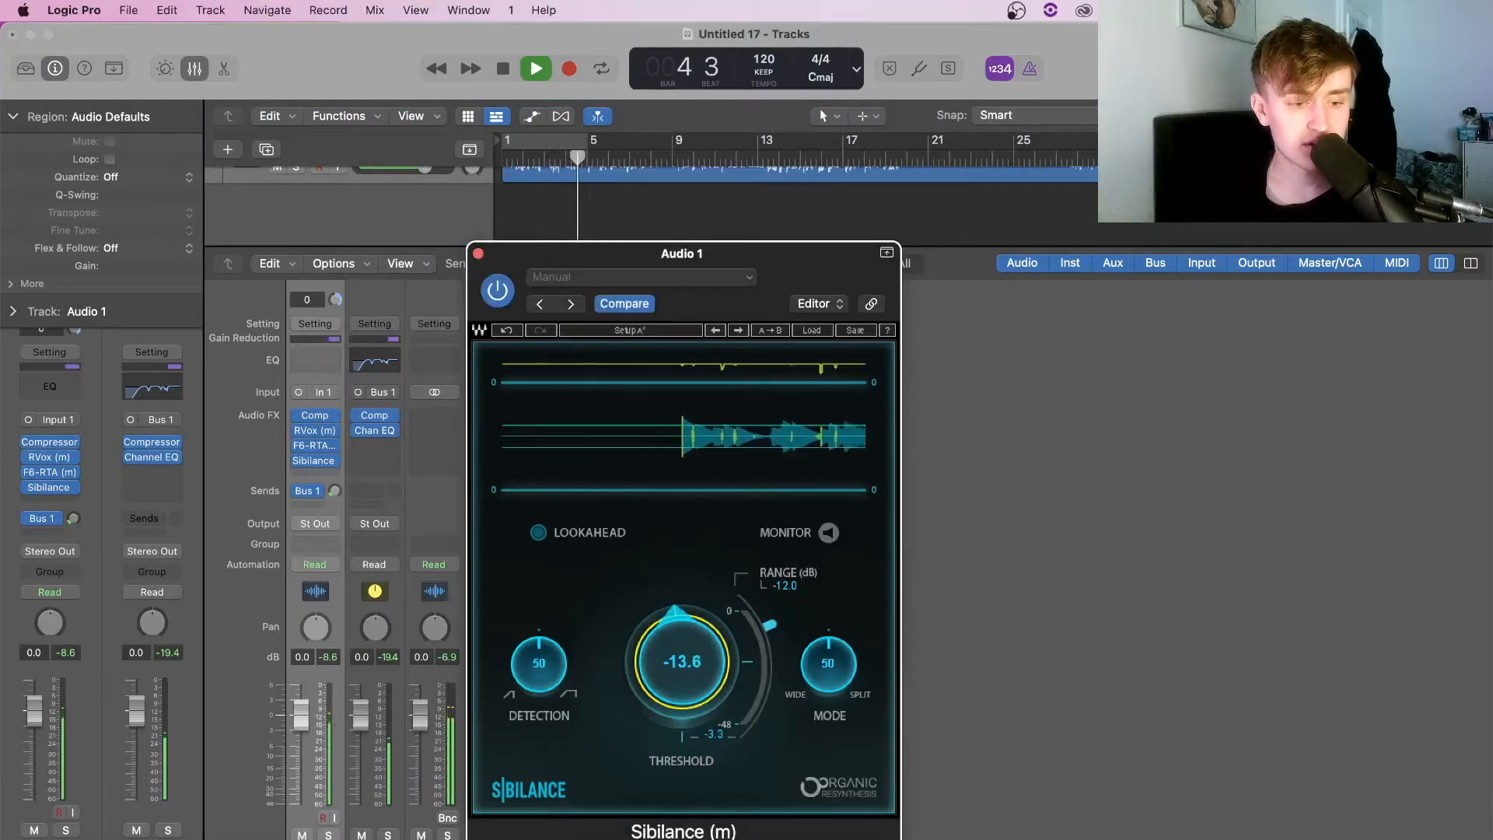
{"action": "key", "text": "space"}
{"action": "left_click", "coordinate": [479, 254]}
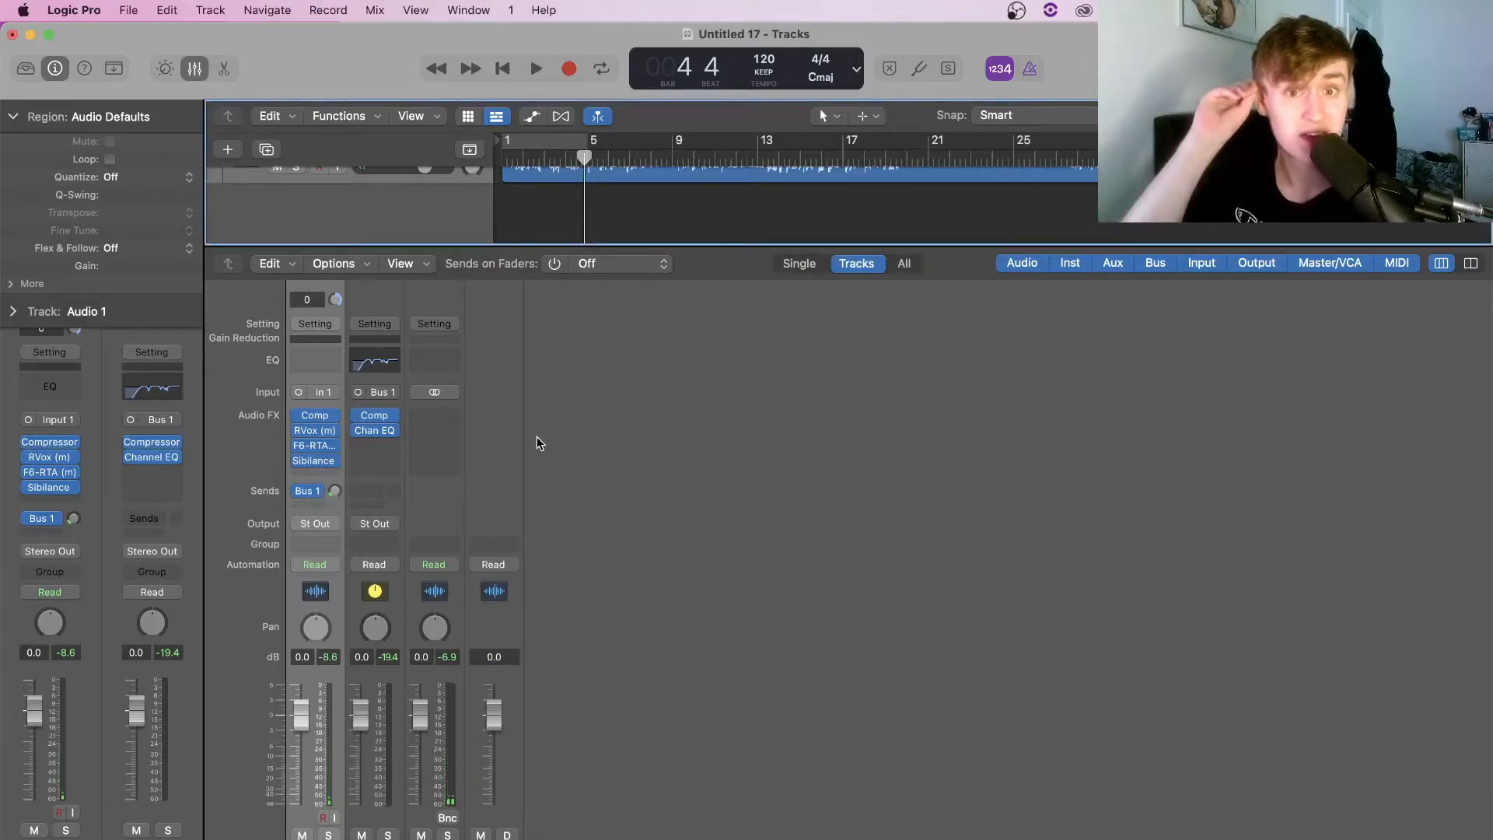
Insert a mono Q10 EQ at the end of the Audio 1 chain and loop bars 3 to 16
{"action": "left_click", "coordinate": [315, 474]}
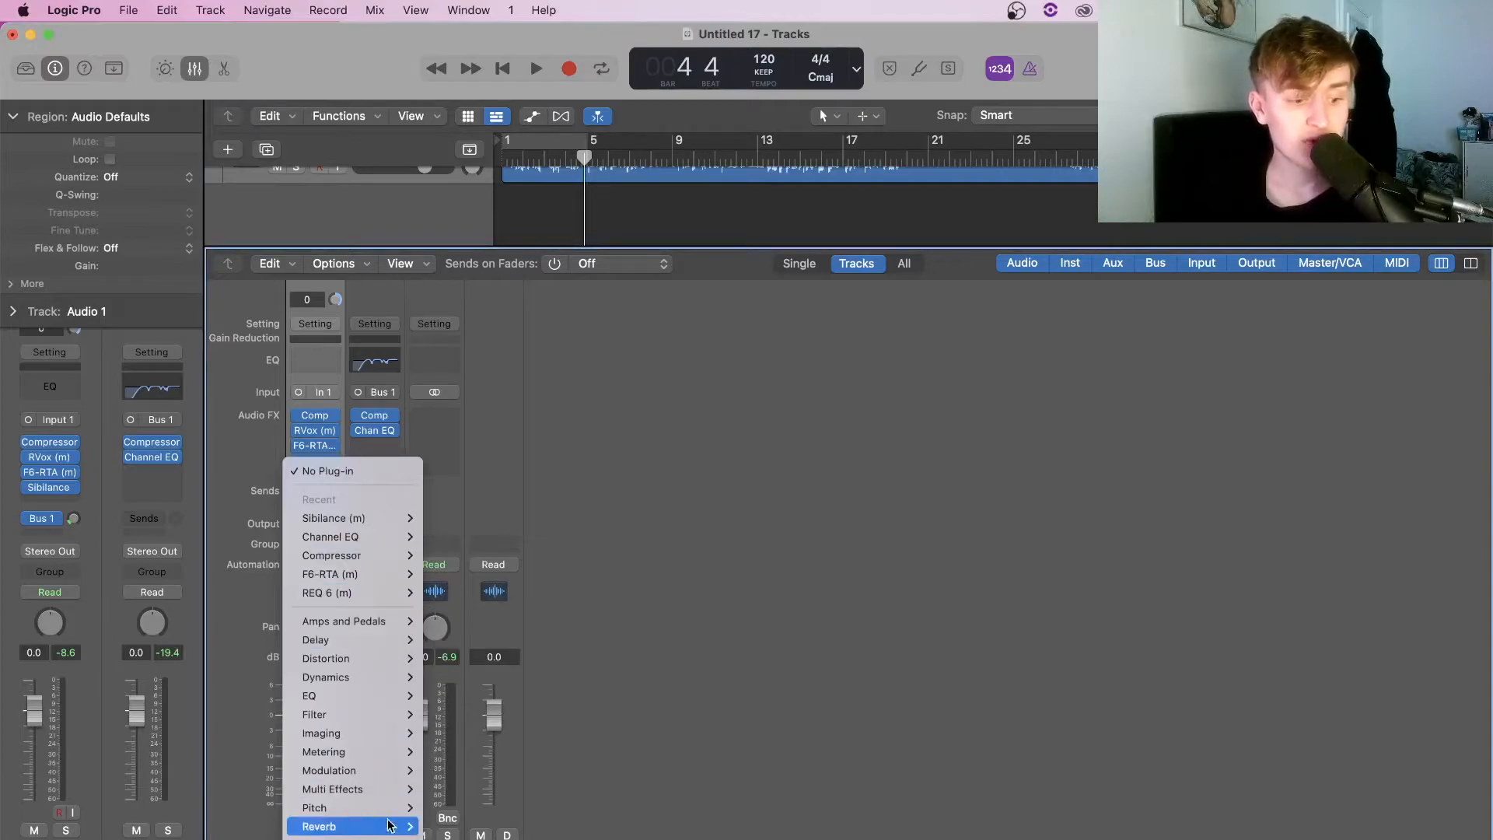
{"action": "mouse_move", "coordinate": [482, 839]}
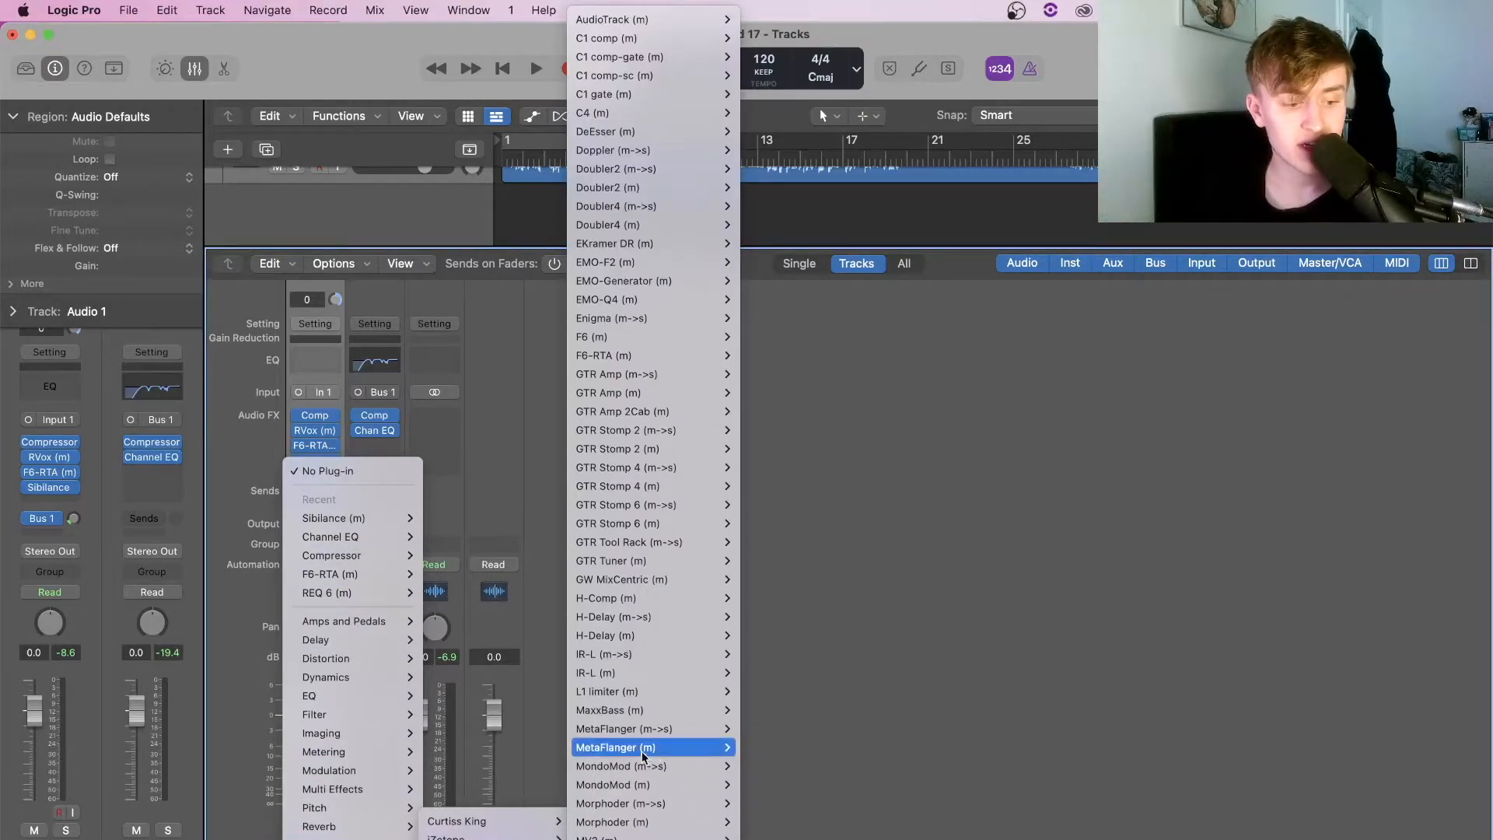
{"action": "scroll", "coordinate": [649, 747], "scroll_direction": "down", "scroll_amount": 10}
{"action": "mouse_move", "coordinate": [667, 733]}
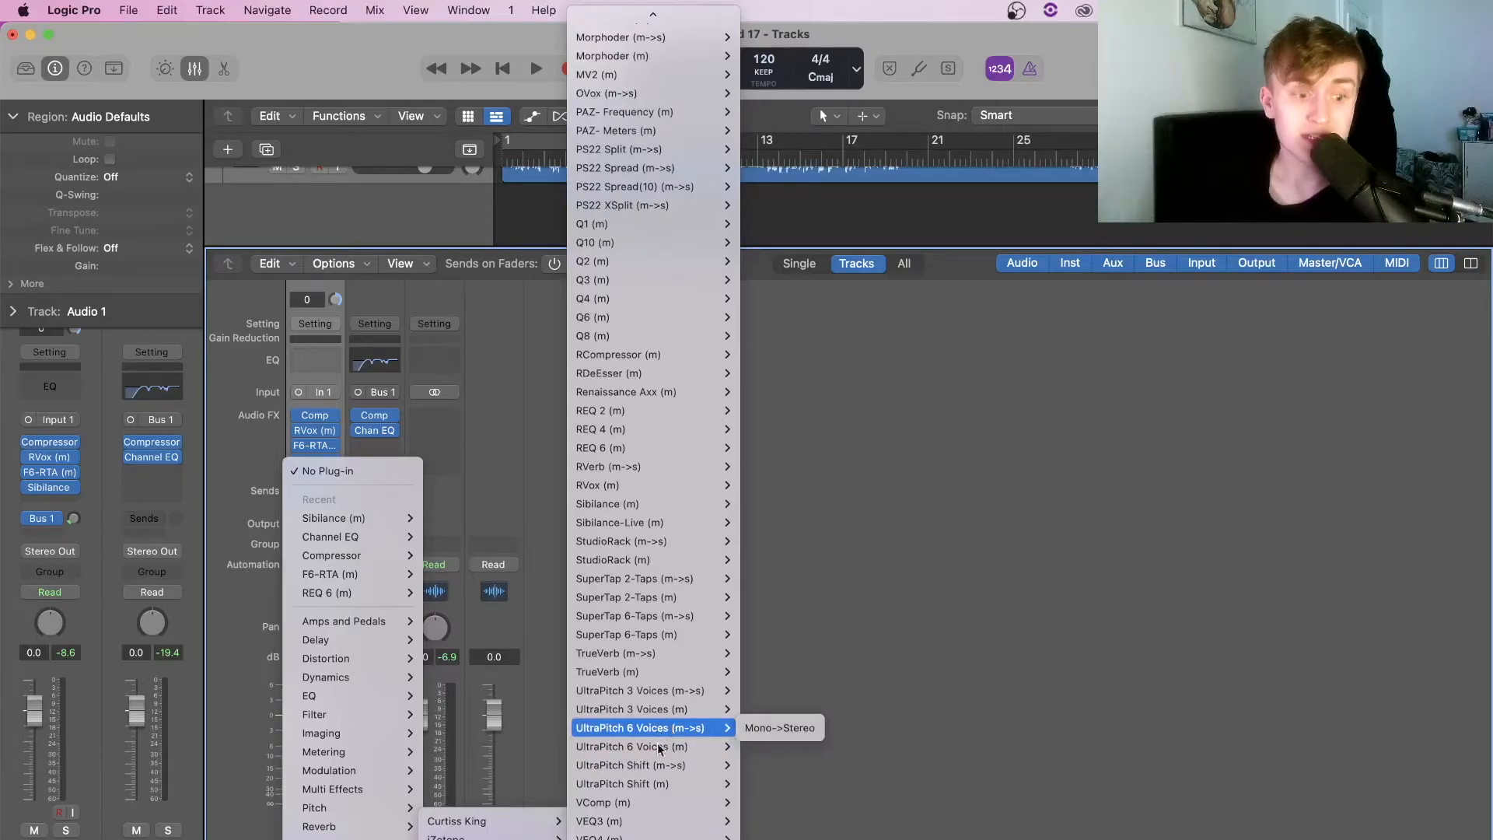
{"action": "mouse_move", "coordinate": [655, 299]}
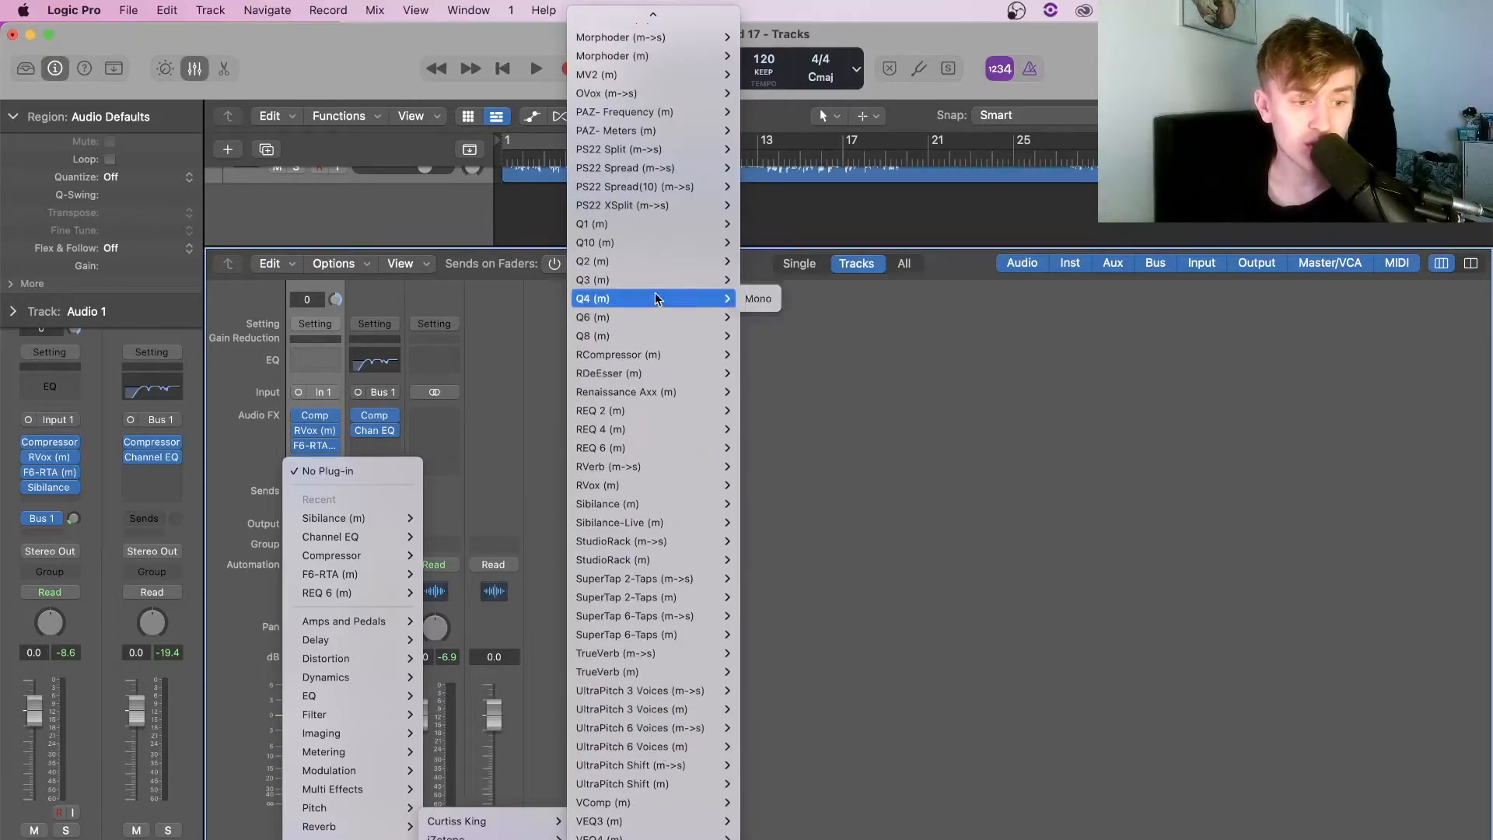
{"action": "mouse_move", "coordinate": [661, 242]}
{"action": "left_click", "coordinate": [758, 243]}
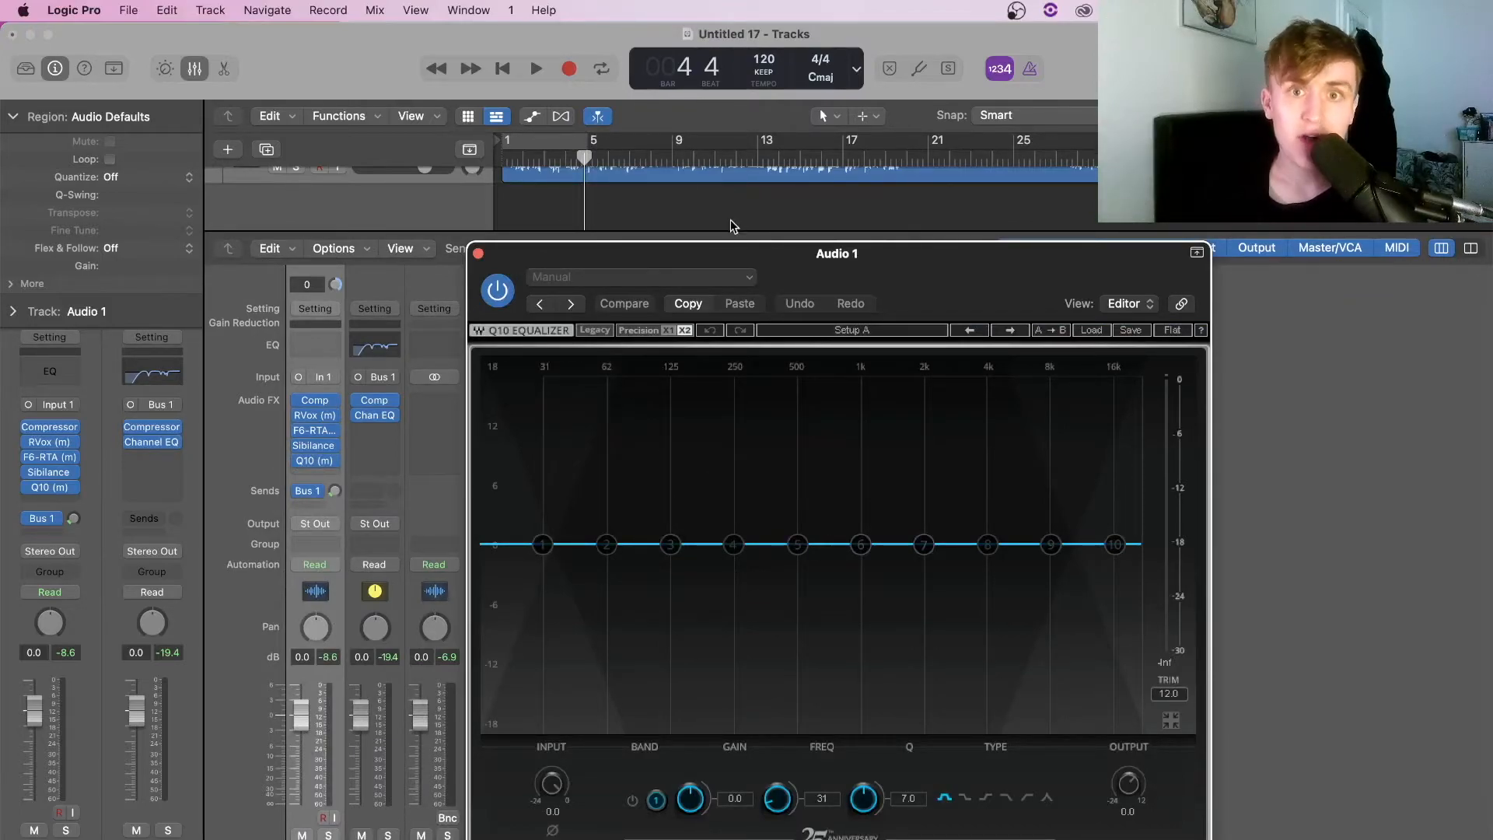
{"action": "left_click_drag", "start_coordinate": [829, 261], "coordinate": [856, 202]}
{"action": "key", "text": "space"}
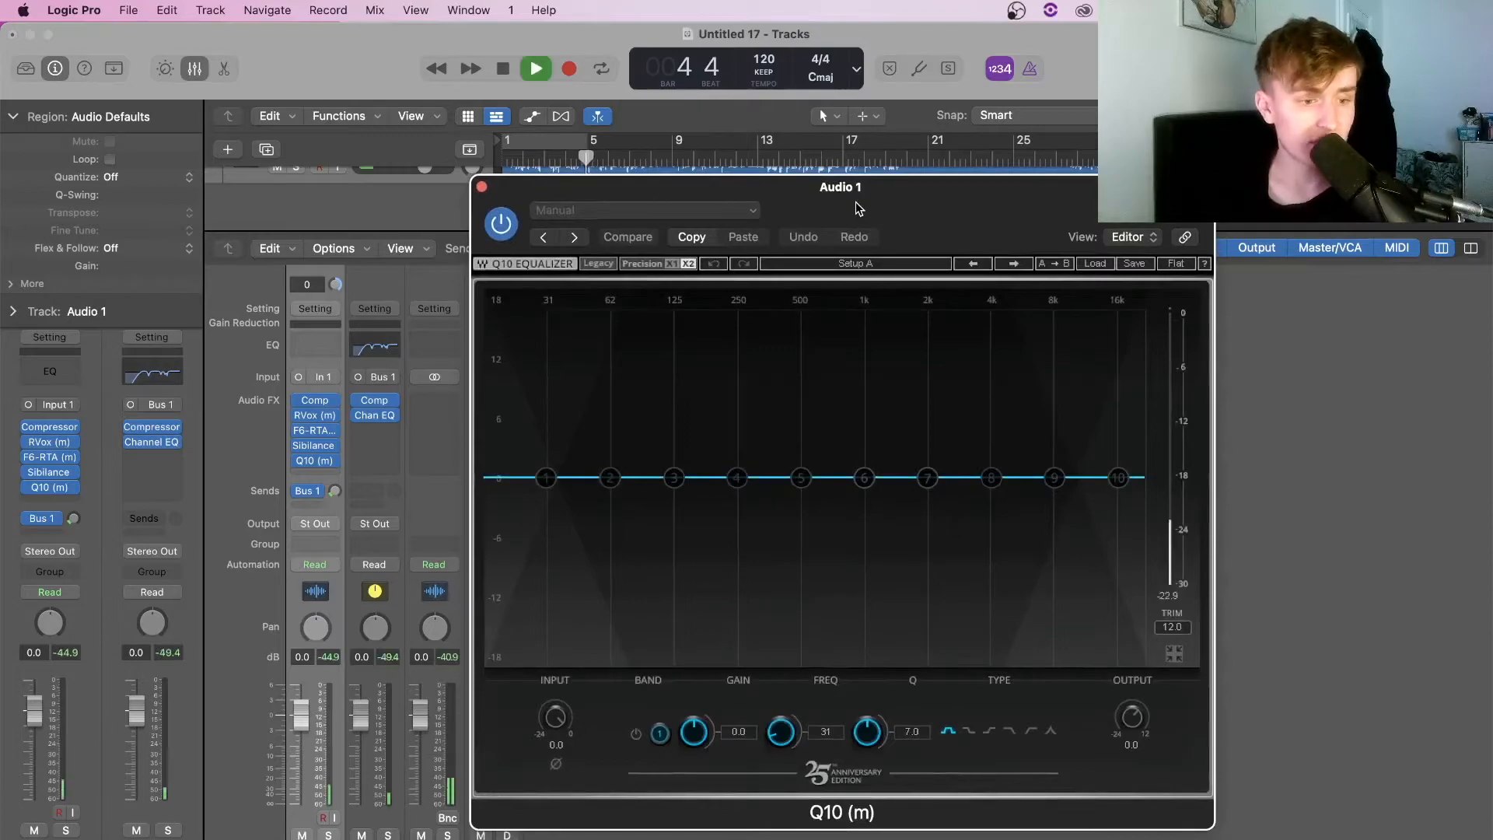
{"action": "left_click_drag", "start_coordinate": [544, 148], "coordinate": [829, 159]}
Shape narrow dips with band 4 near 500 Hz and band 8 near 4.4 kHz
{"action": "left_click_drag", "start_coordinate": [737, 478], "coordinate": [800, 512]}
{"action": "left_click_drag", "start_coordinate": [881, 731], "coordinate": [881, 708]}
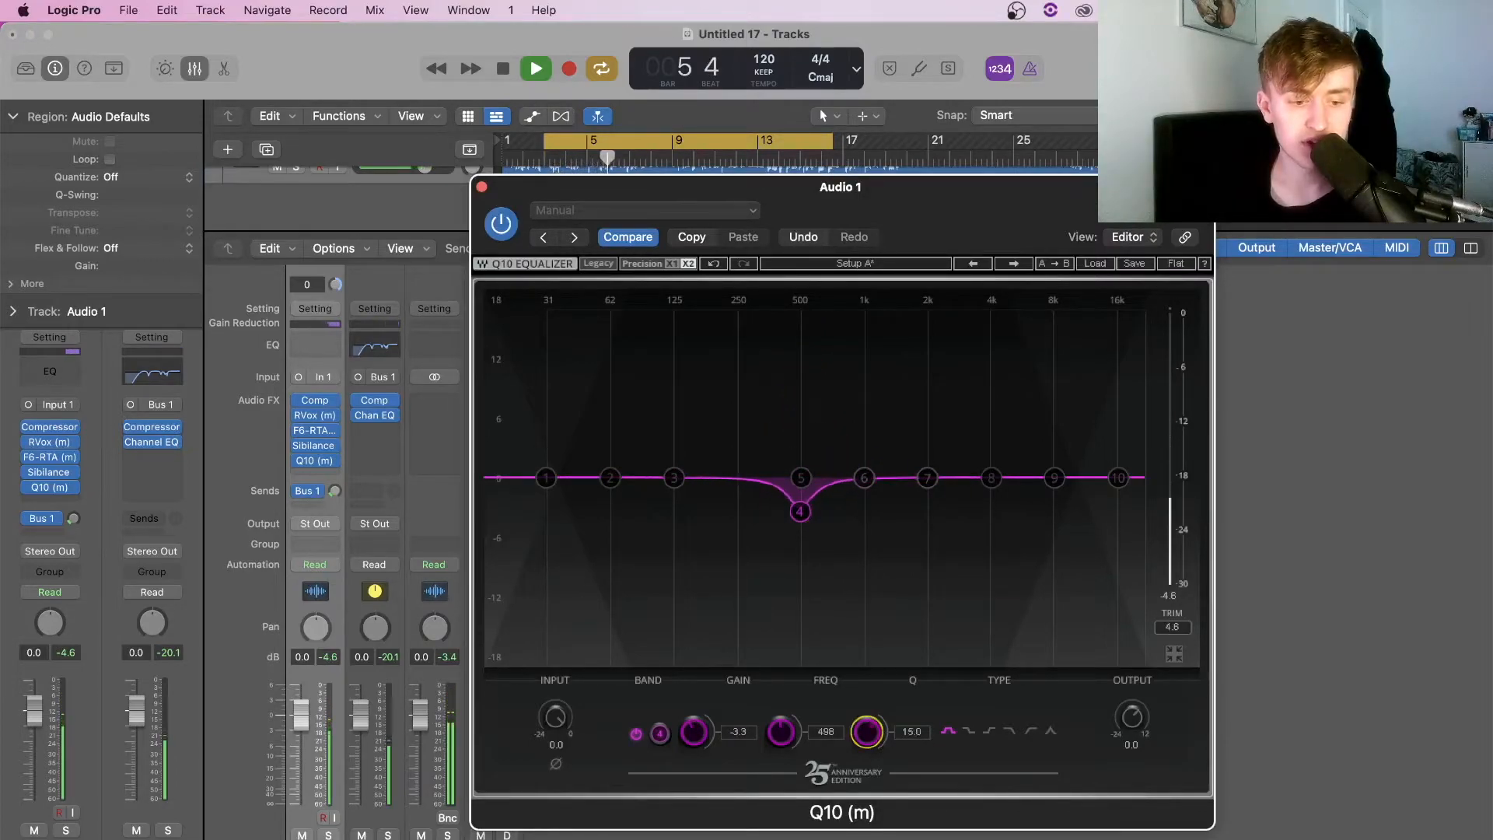
{"action": "left_click_drag", "start_coordinate": [800, 512], "coordinate": [801, 507]}
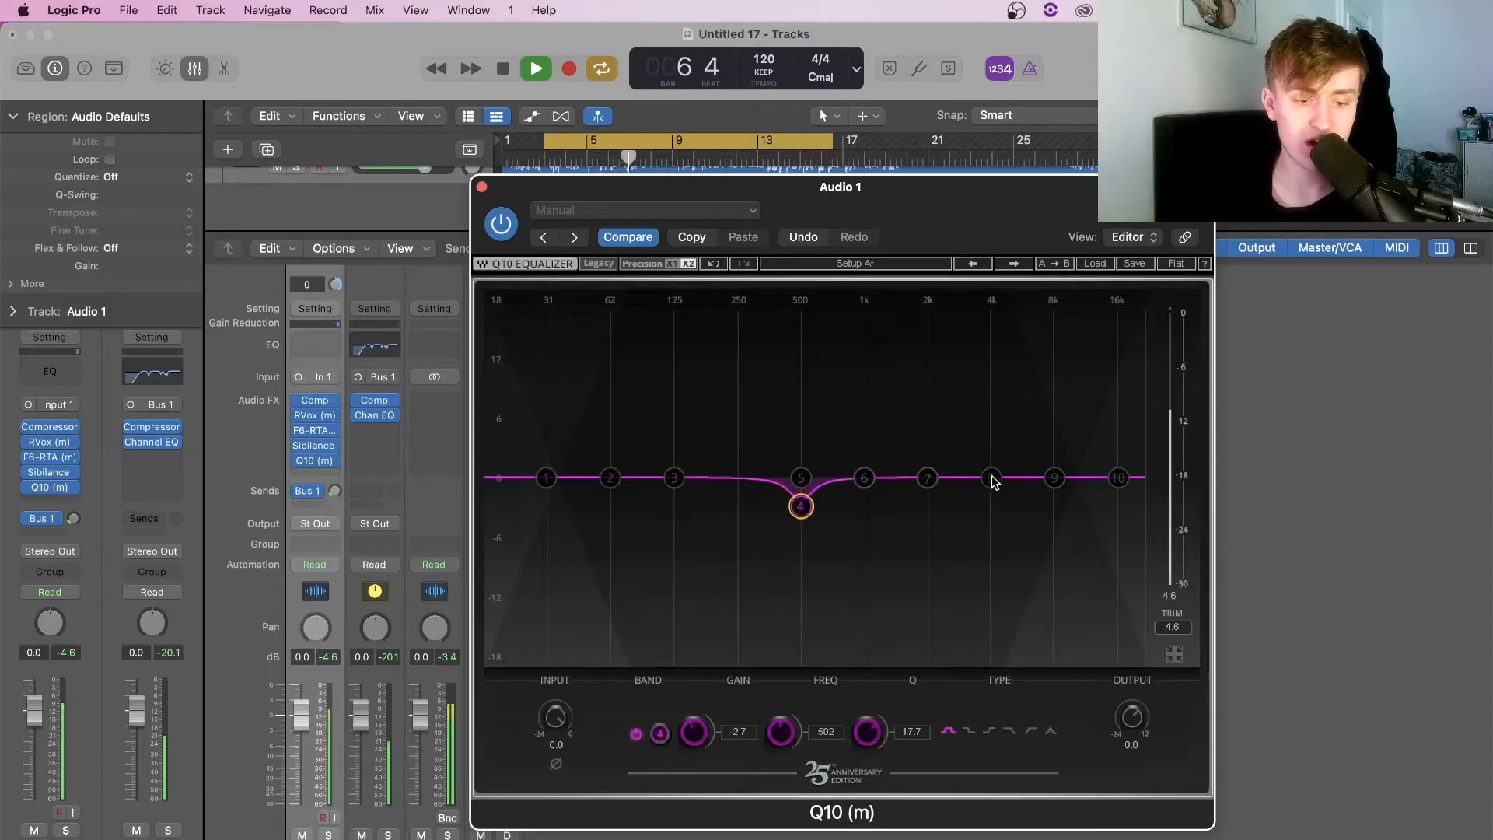
{"action": "left_click_drag", "start_coordinate": [990, 481], "coordinate": [1035, 354]}
{"action": "left_click_drag", "start_coordinate": [867, 735], "coordinate": [867, 750]}
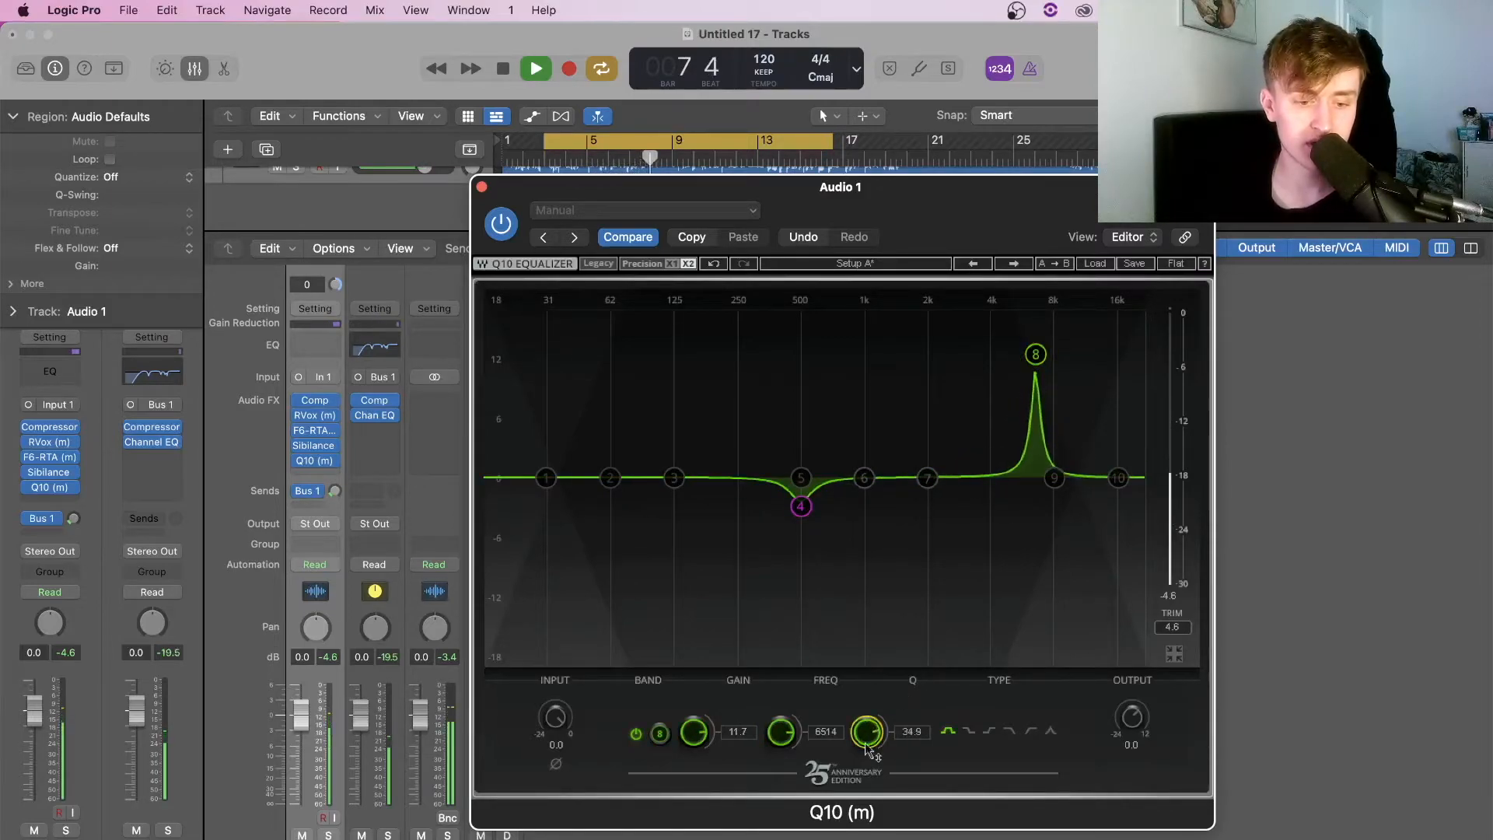
{"action": "left_click_drag", "start_coordinate": [1035, 364], "coordinate": [1024, 292]}
{"action": "mouse_move", "coordinate": [784, 745]}
{"action": "left_mouse_down"}
{"action": "mouse_move", "coordinate": [784, 763]}
{"action": "mouse_move", "coordinate": [790, 733]}
{"action": "left_mouse_up"}
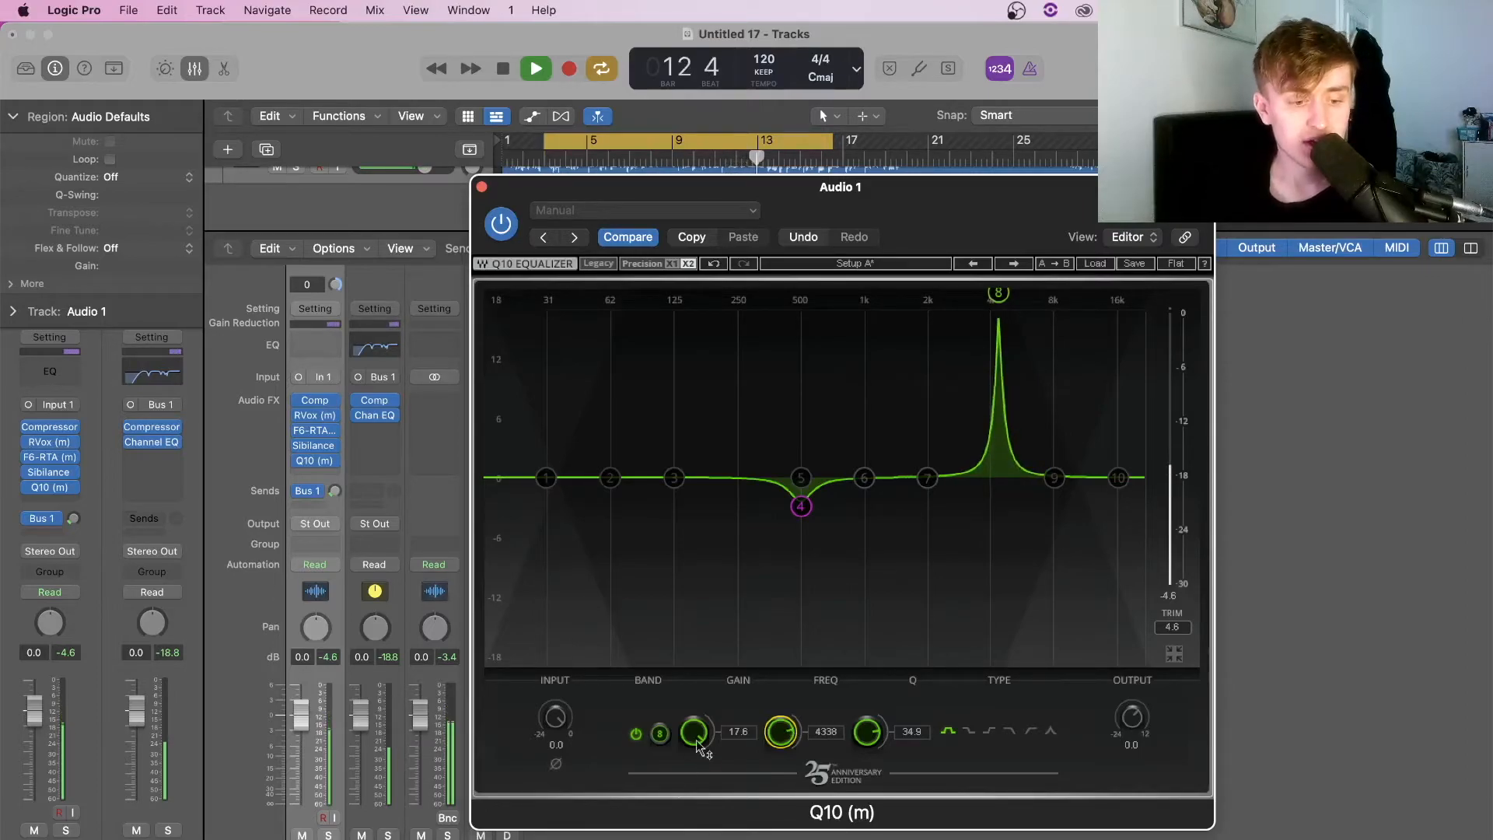
{"action": "left_click_drag", "start_coordinate": [694, 731], "coordinate": [694, 762]}
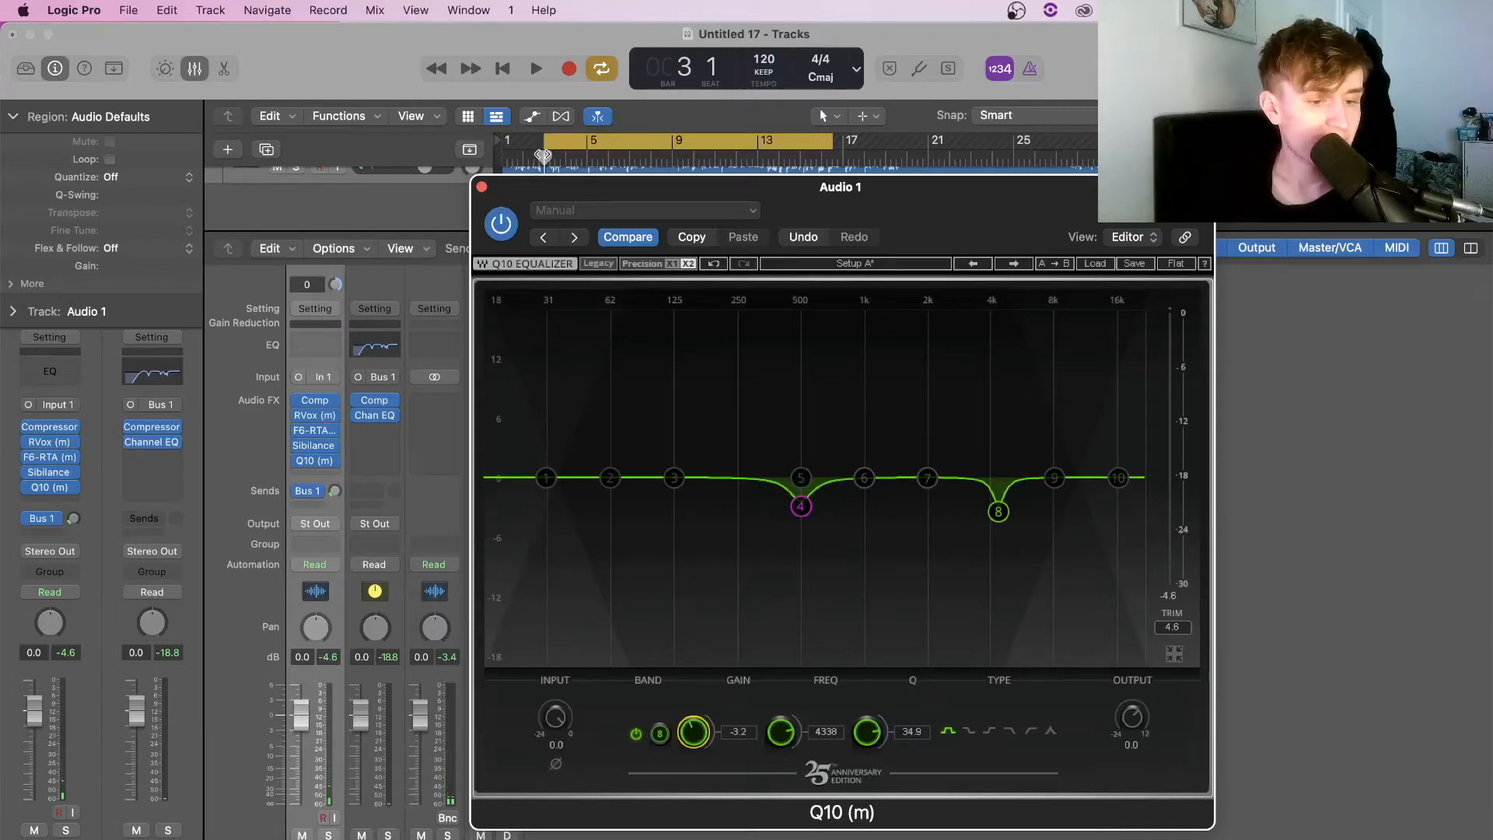
Dip band 6 near 760 Hz, make band 1 a 60 Hz low cut, and lift band 10
{"action": "left_click", "coordinate": [575, 184]}
{"action": "key", "text": "space"}
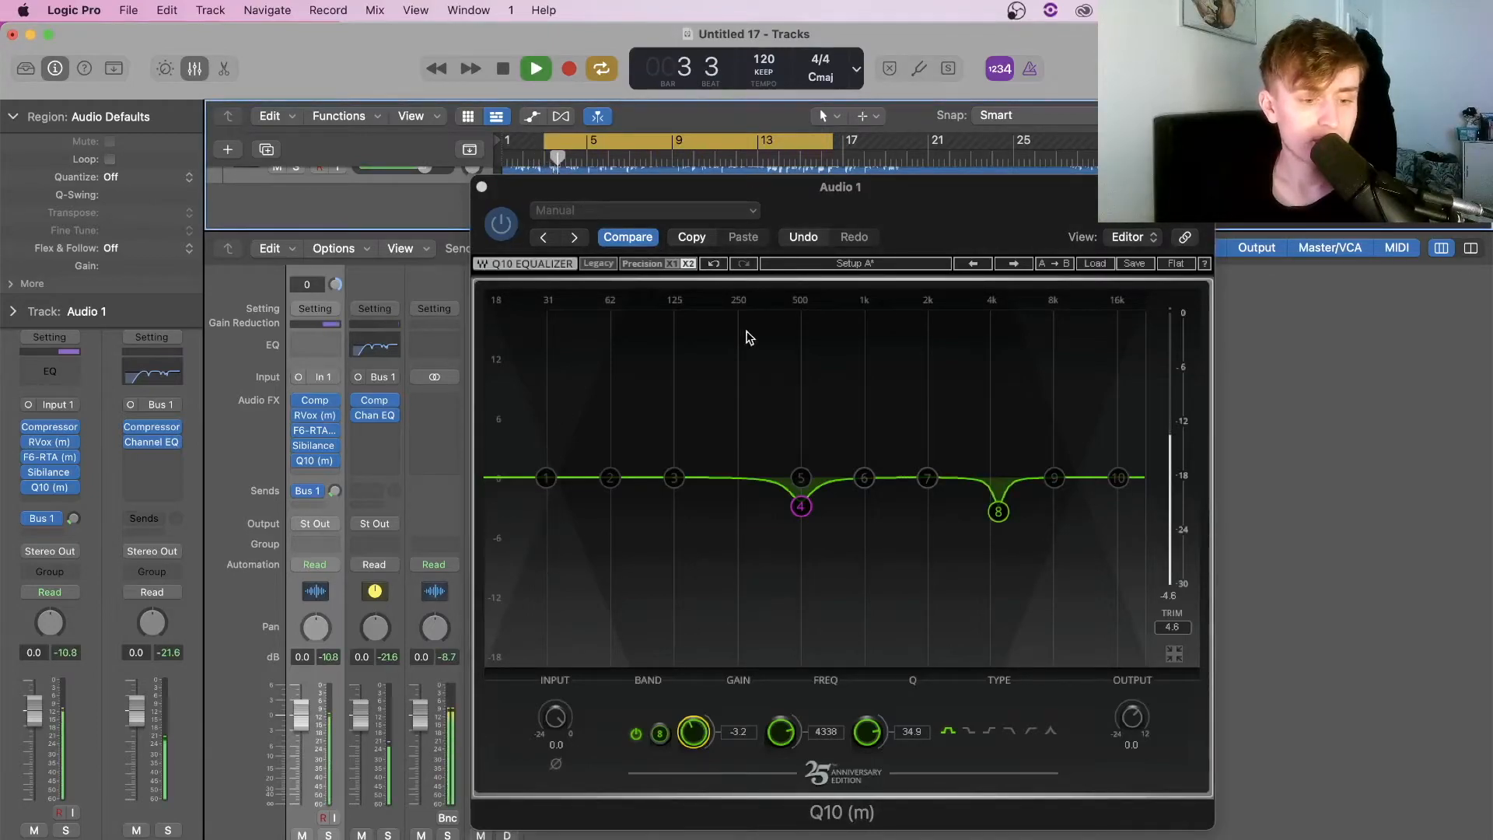
{"action": "left_click", "coordinate": [893, 483]}
{"action": "left_click_drag", "start_coordinate": [865, 477], "coordinate": [844, 313]}
{"action": "left_click_drag", "start_coordinate": [865, 731], "coordinate": [858, 772]}
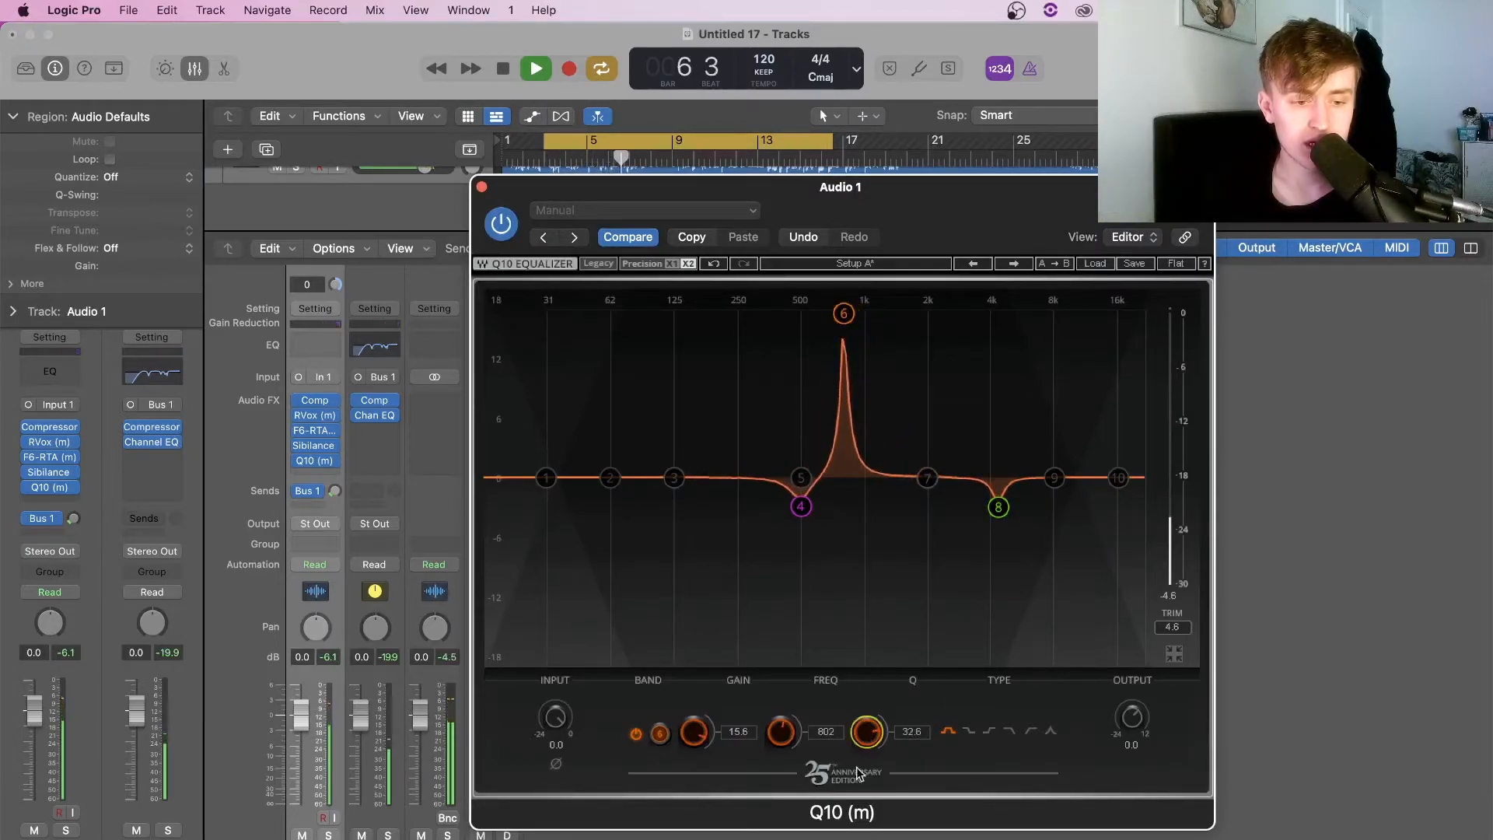
{"action": "left_click_drag", "start_coordinate": [847, 308], "coordinate": [841, 535]}
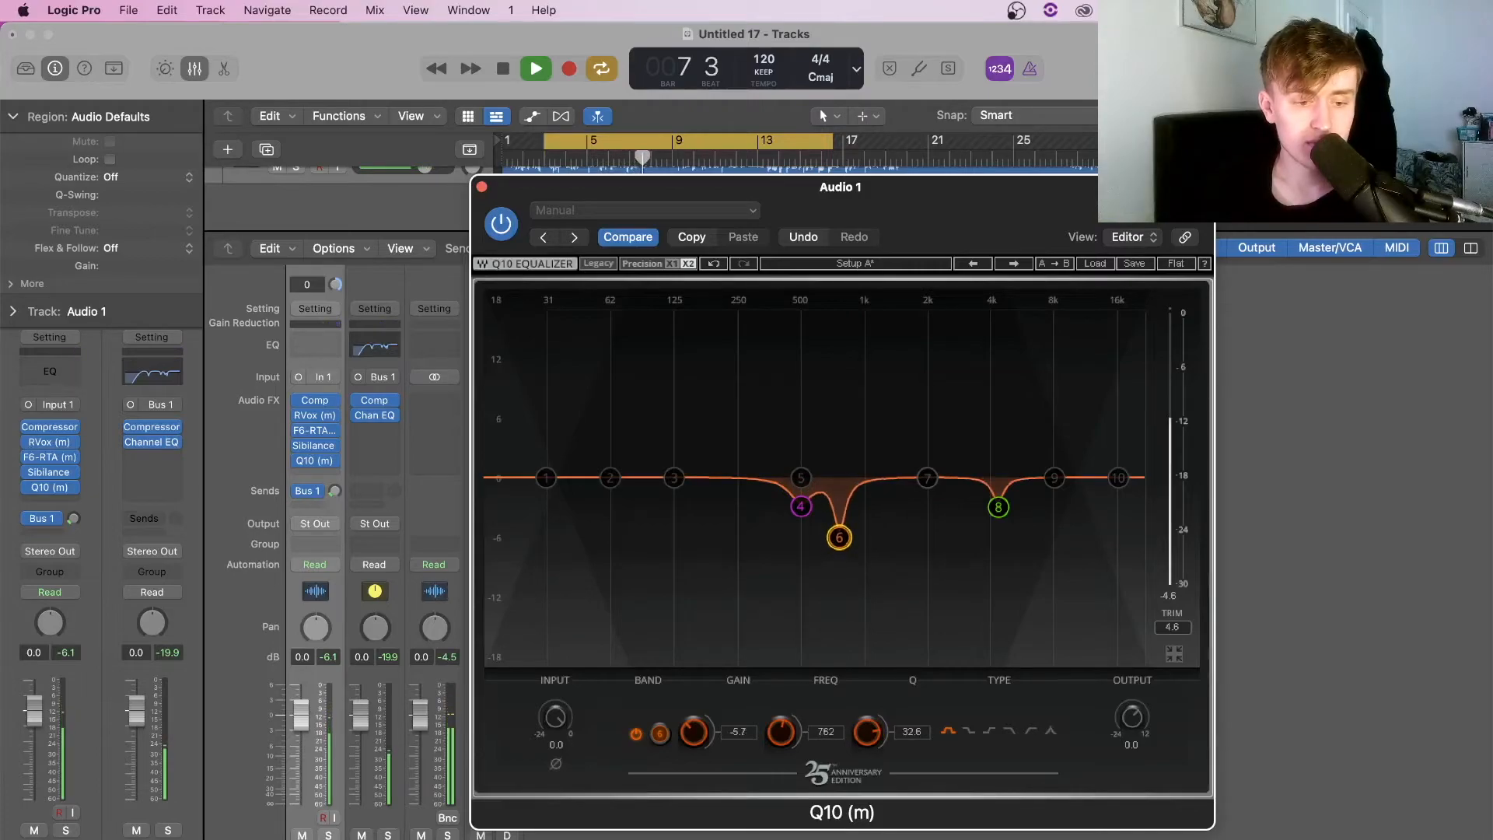
{"action": "left_click_drag", "start_coordinate": [546, 477], "coordinate": [609, 479]}
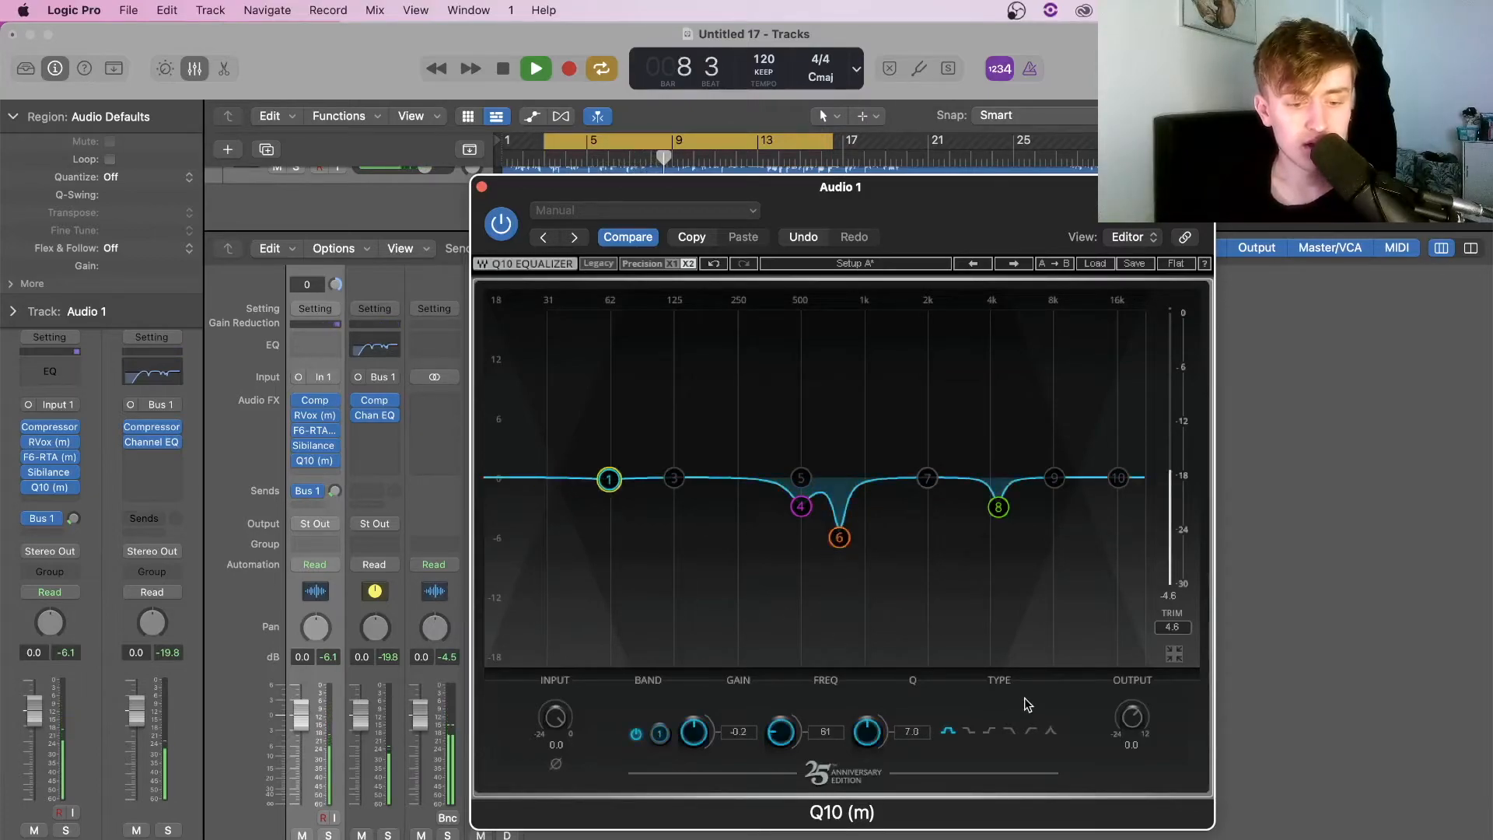
{"action": "left_click", "coordinate": [1031, 732]}
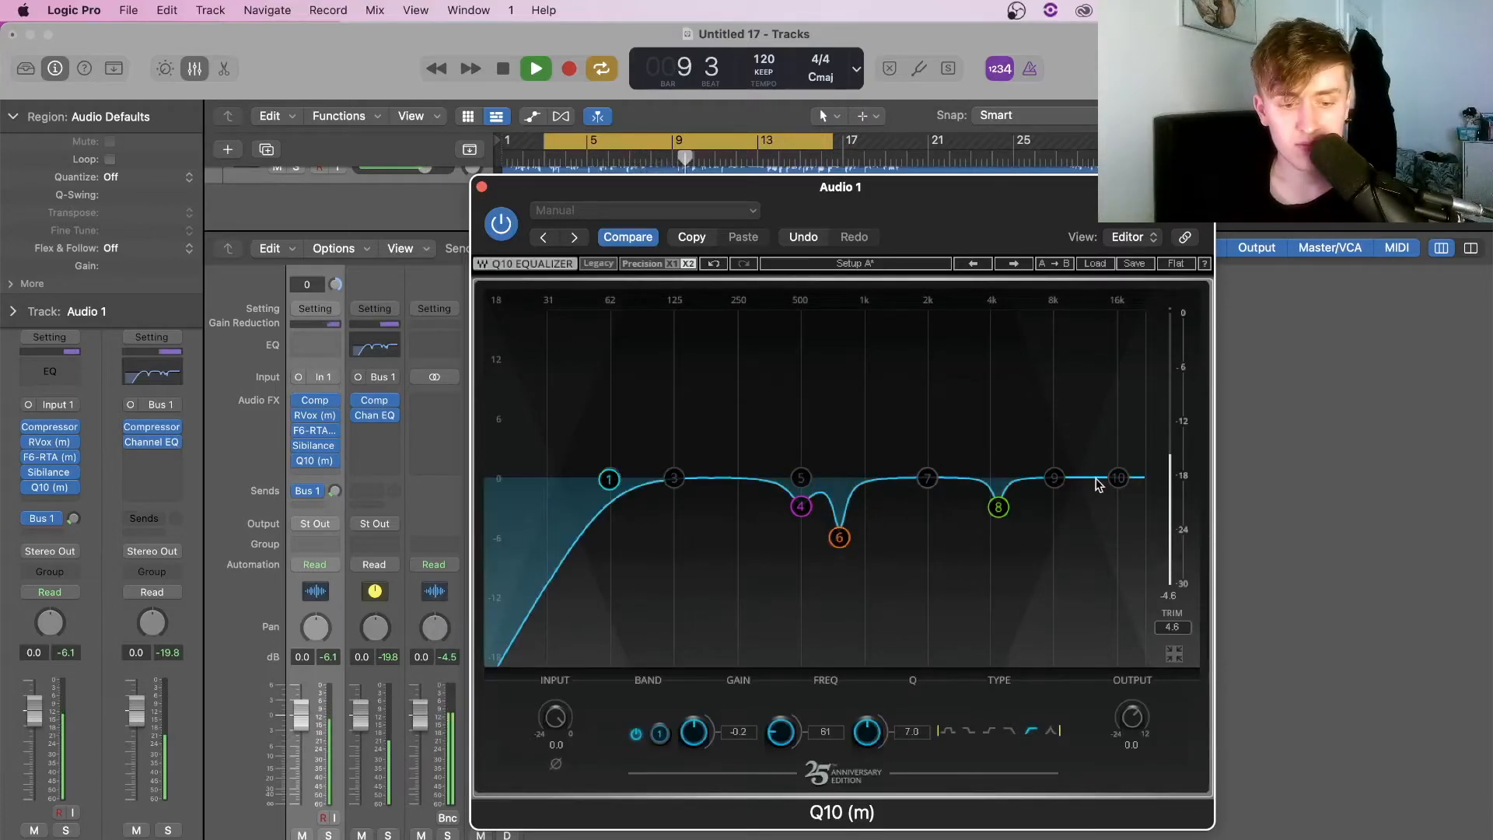
{"action": "left_click_drag", "start_coordinate": [1120, 484], "coordinate": [1138, 455]}
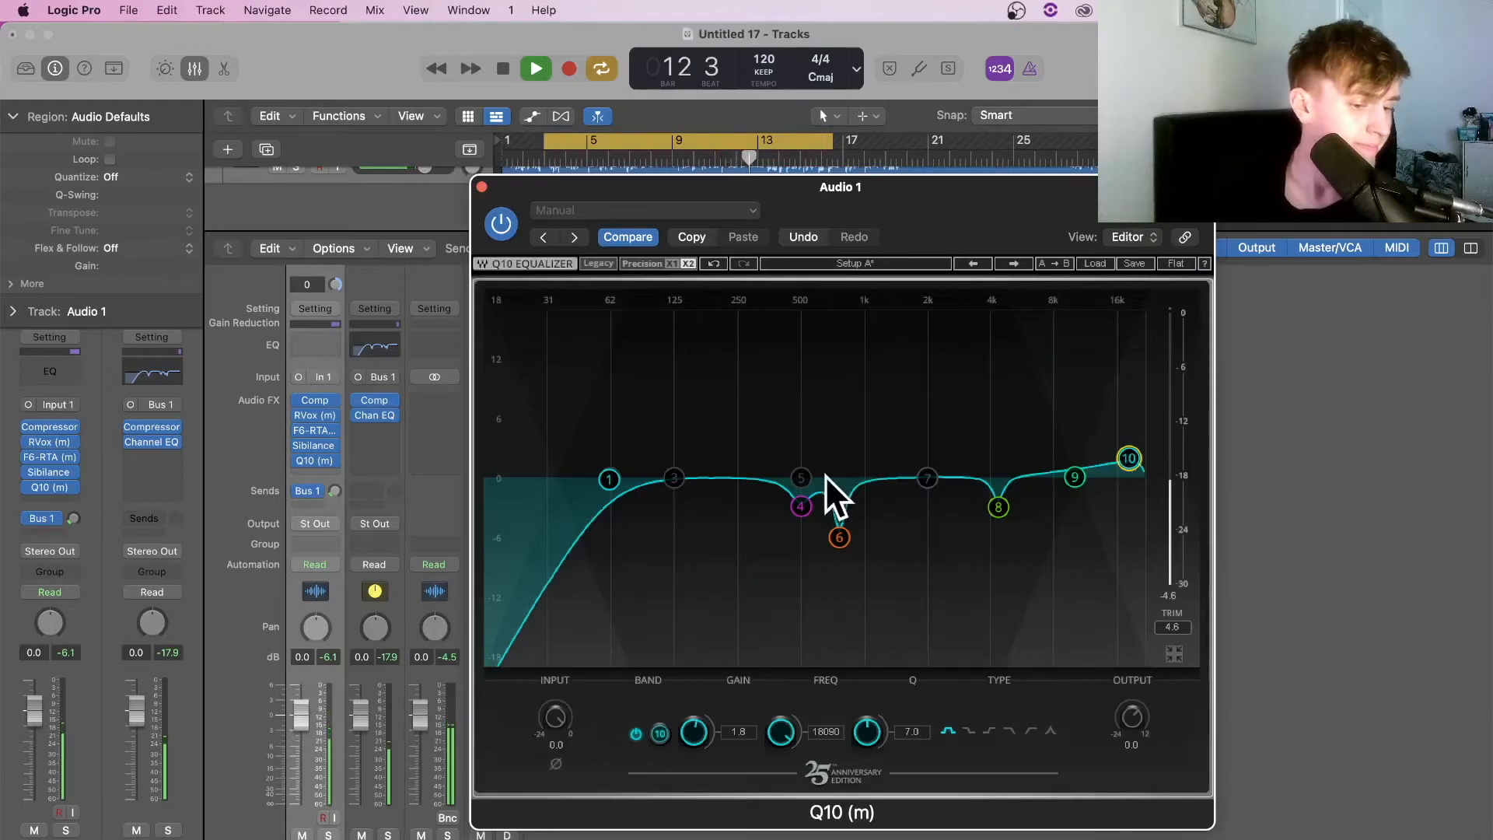
Dip band 5 near 320 Hz and notch band 7 at about 2008 Hz by 5.3 dB
{"action": "left_click_drag", "start_coordinate": [801, 477], "coordinate": [760, 320]}
{"action": "left_click_drag", "start_coordinate": [868, 733], "coordinate": [878, 728]}
{"action": "left_click_drag", "start_coordinate": [760, 321], "coordinate": [760, 503]}
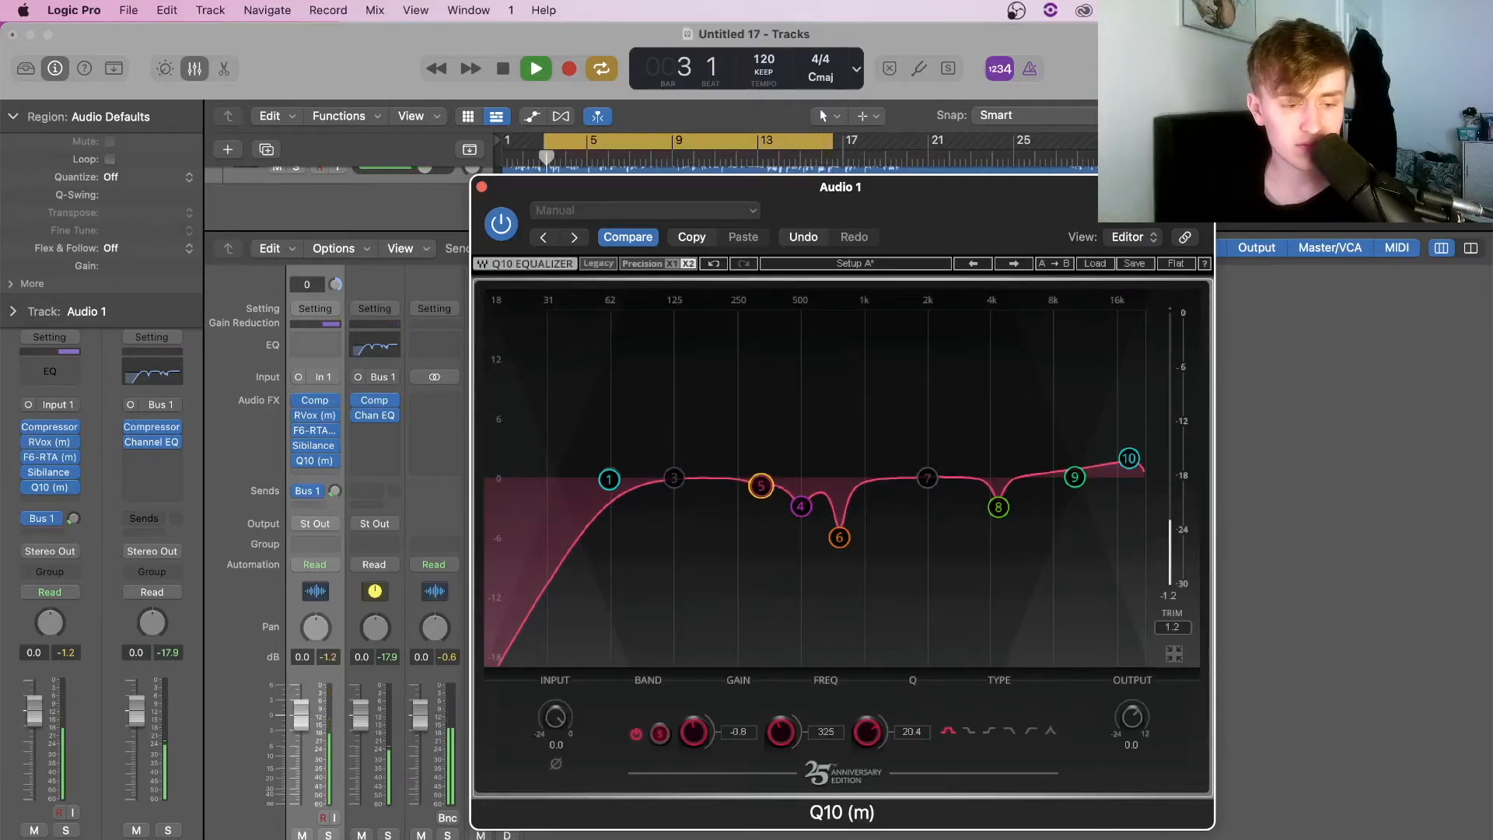
{"action": "left_click_drag", "start_coordinate": [923, 476], "coordinate": [936, 297]}
{"action": "left_click_drag", "start_coordinate": [868, 733], "coordinate": [950, 519]}
{"action": "left_click_drag", "start_coordinate": [933, 295], "coordinate": [931, 296]}
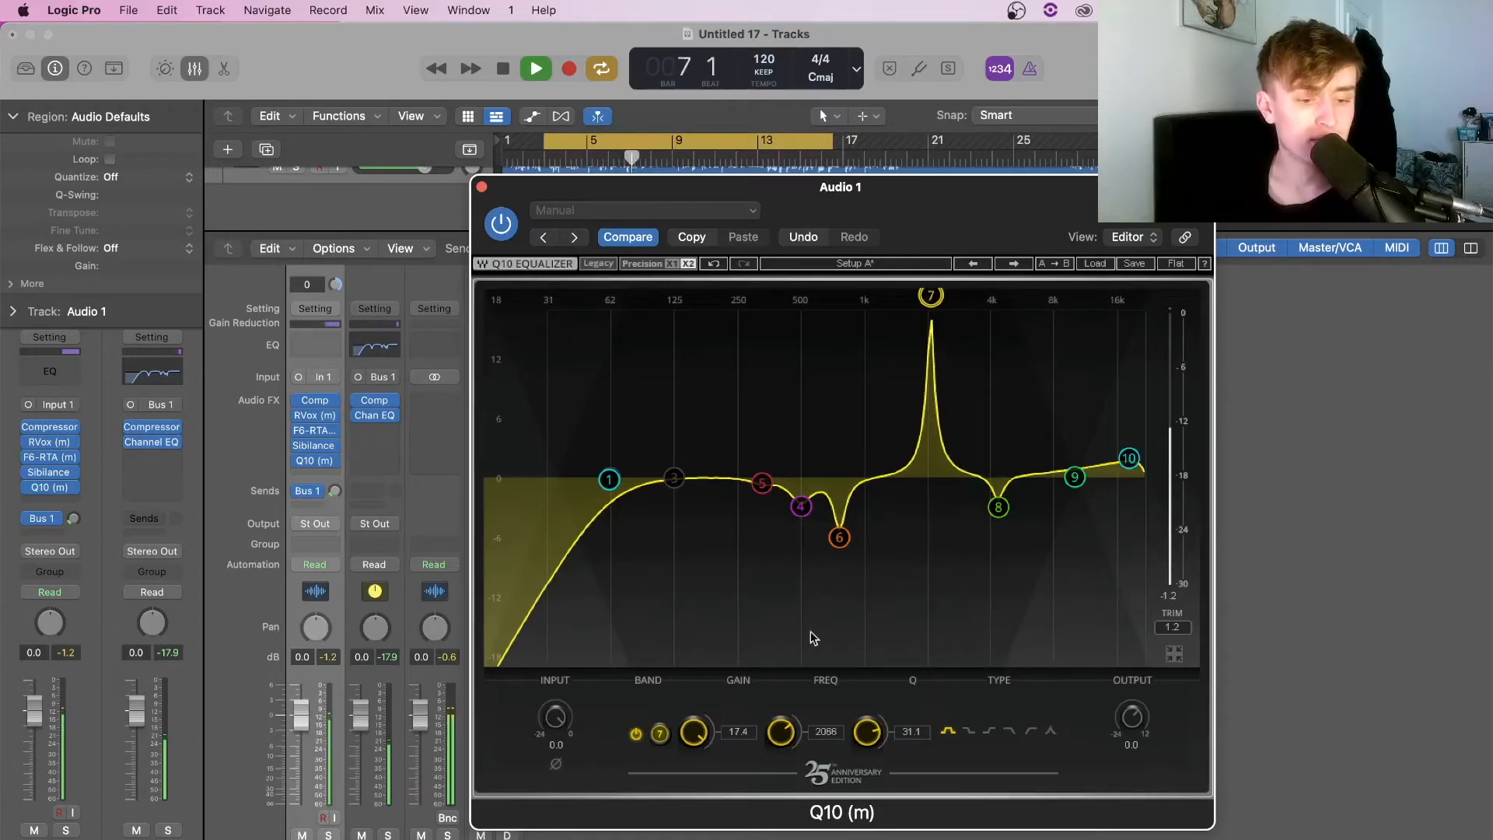
{"action": "left_click_drag", "start_coordinate": [787, 743], "coordinate": [696, 781]}
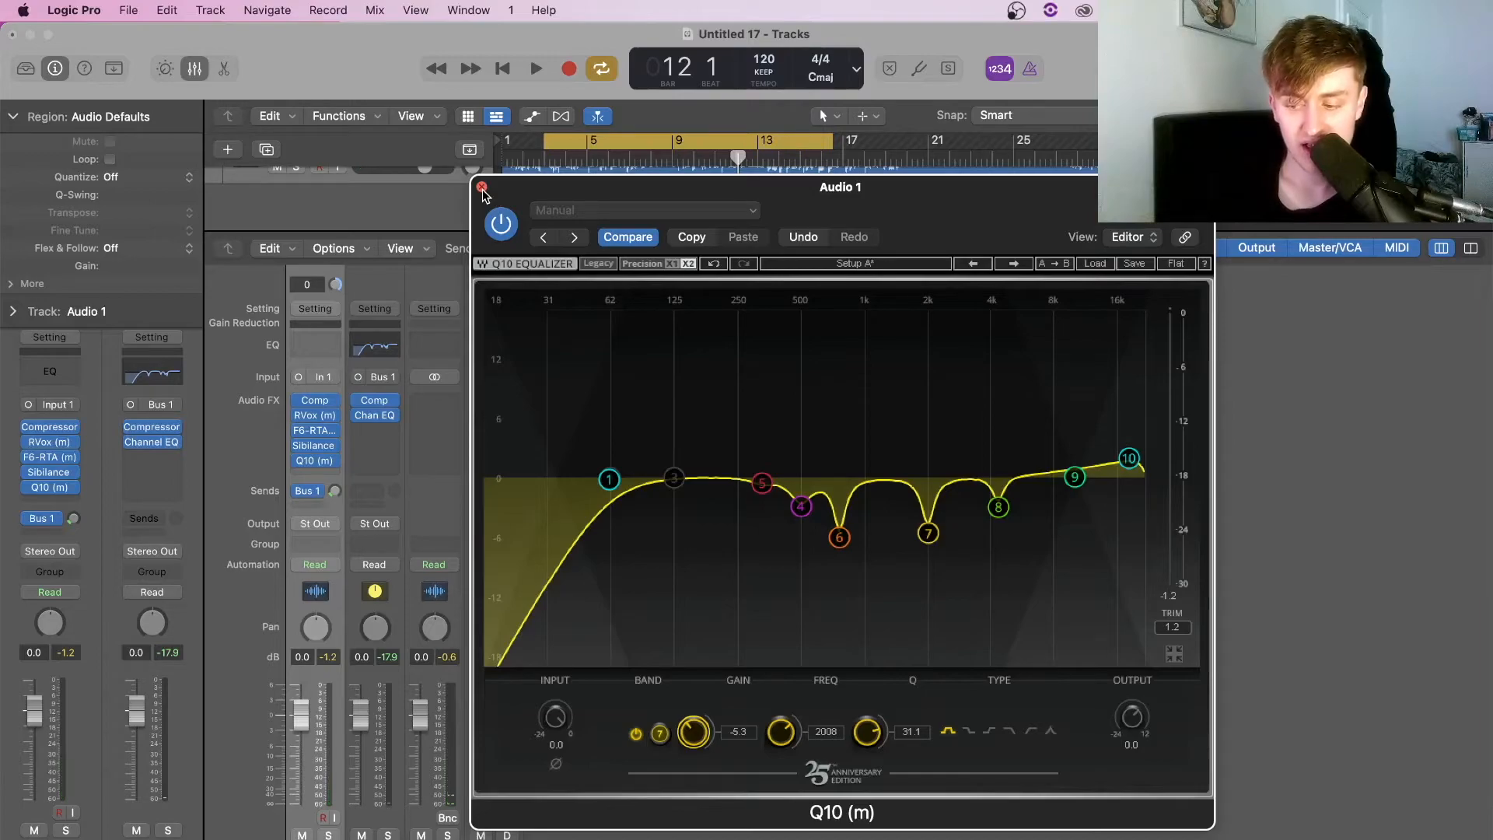
{"action": "left_click", "coordinate": [482, 187]}
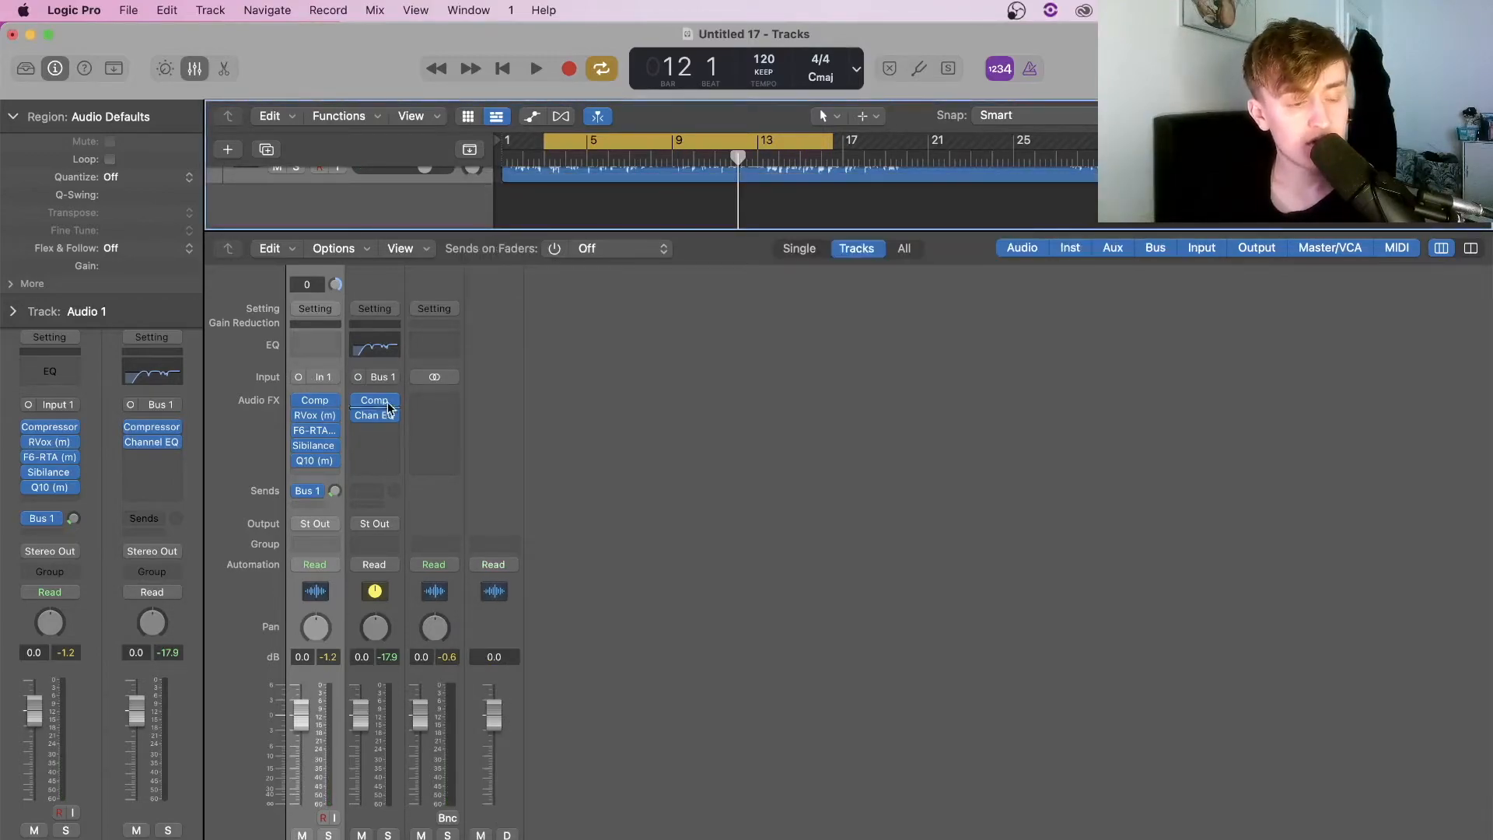
Check the Sibilance de-esser settings during playback
{"action": "left_click", "coordinate": [314, 445]}
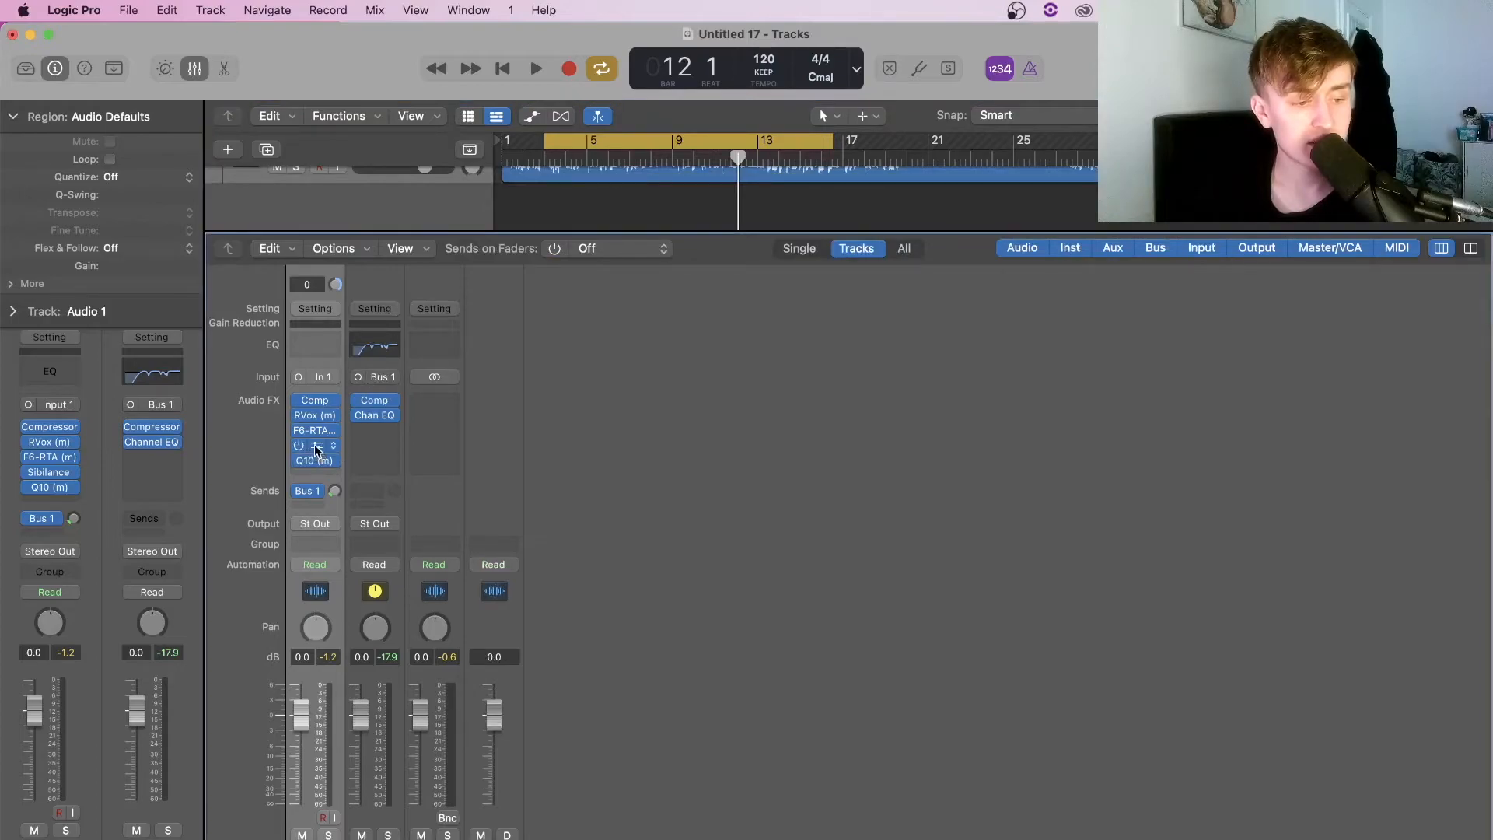
{"action": "key", "text": "space"}
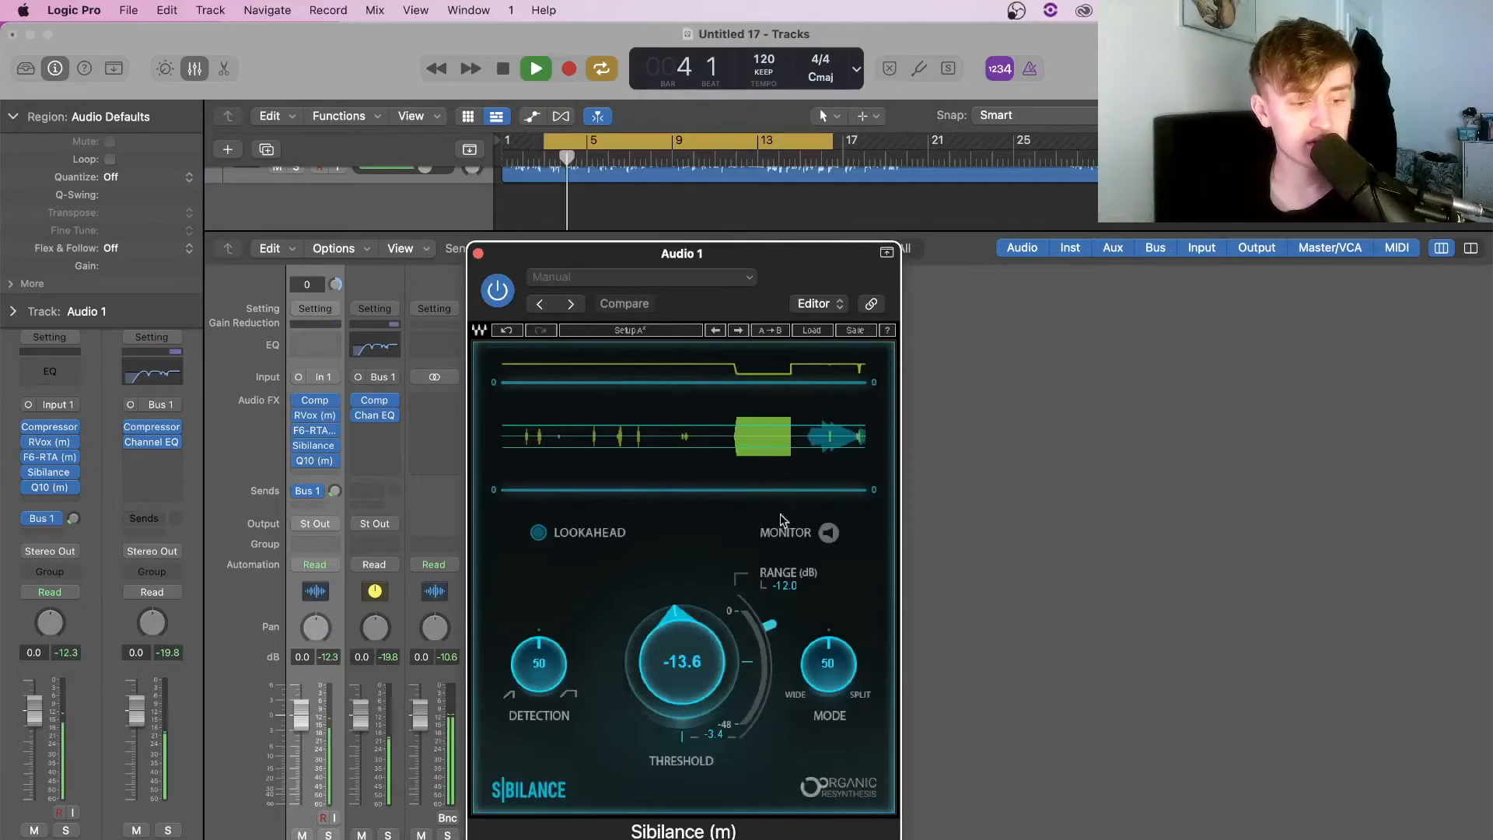
{"action": "left_click", "coordinate": [478, 253]}
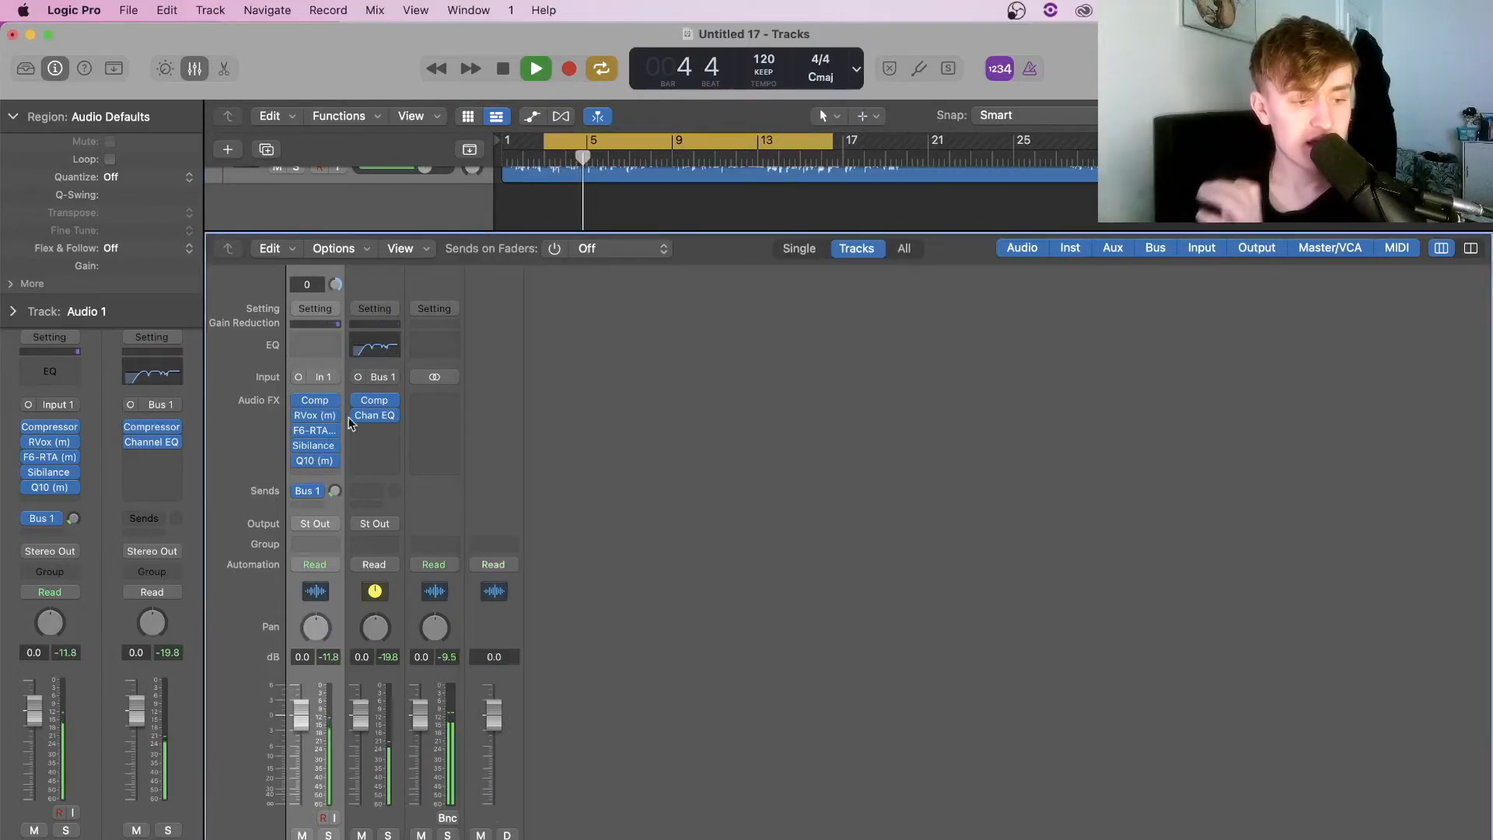
Cut Q10 band 3 by 3.9 dB at 11197 Hz and lift band 9 1.3 dB near 7210 Hz
{"action": "left_click", "coordinate": [314, 460]}
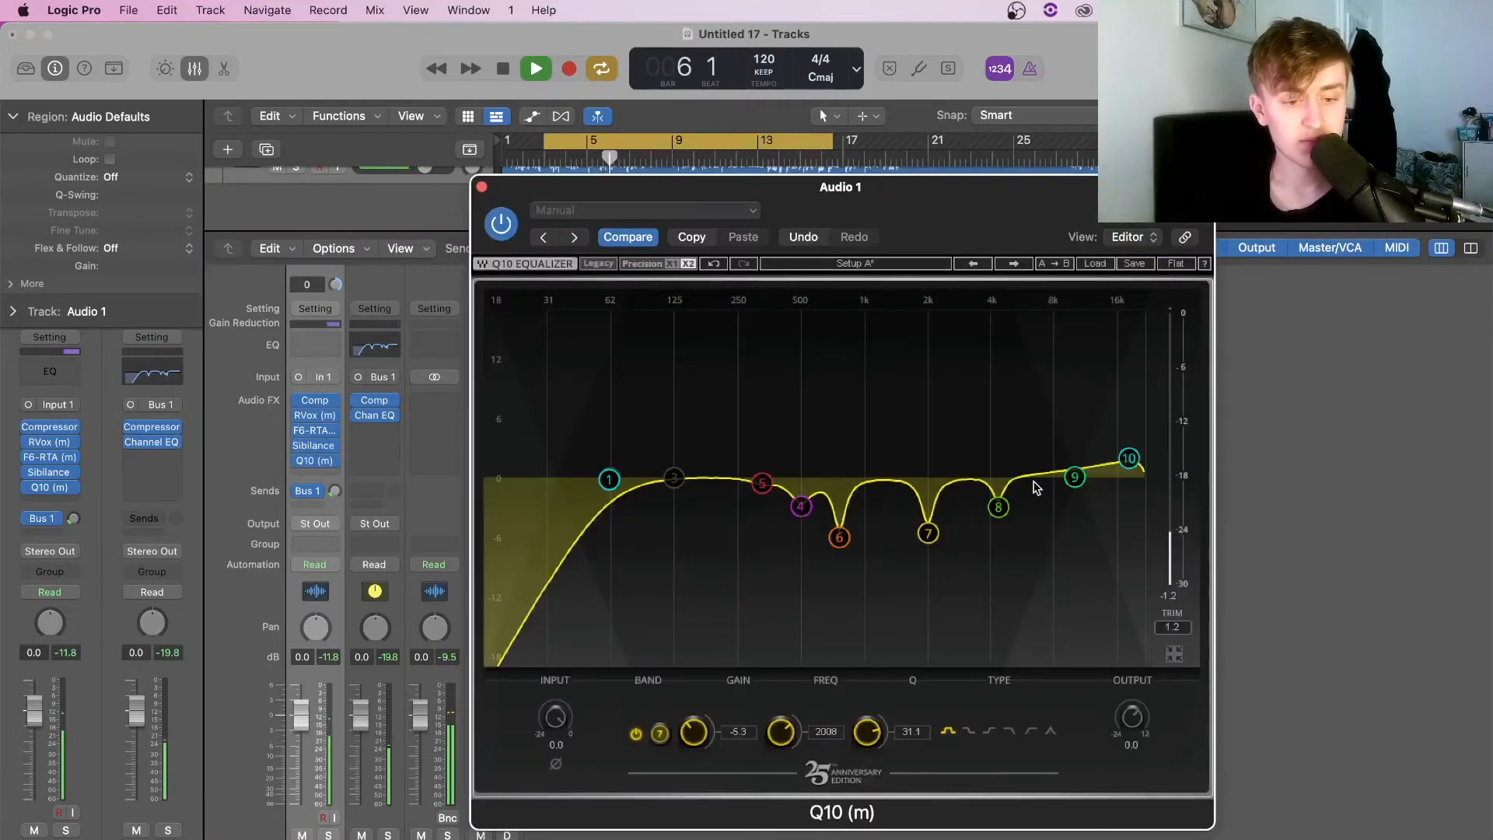
{"action": "left_click_drag", "start_coordinate": [674, 478], "coordinate": [1072, 325]}
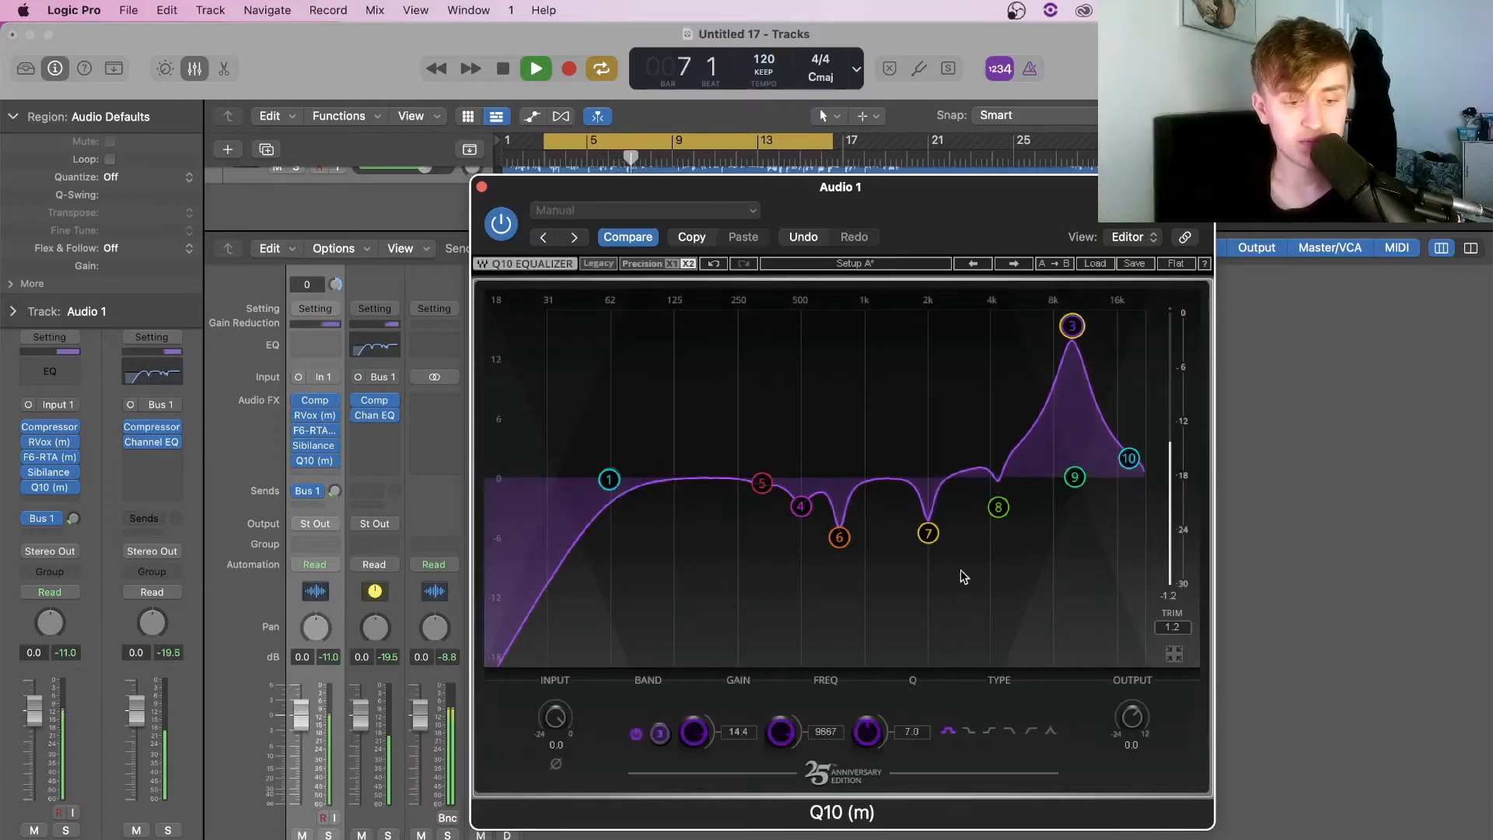
{"action": "left_click_drag", "start_coordinate": [884, 730], "coordinate": [911, 646]}
{"action": "left_click_drag", "start_coordinate": [1073, 326], "coordinate": [1058, 530]}
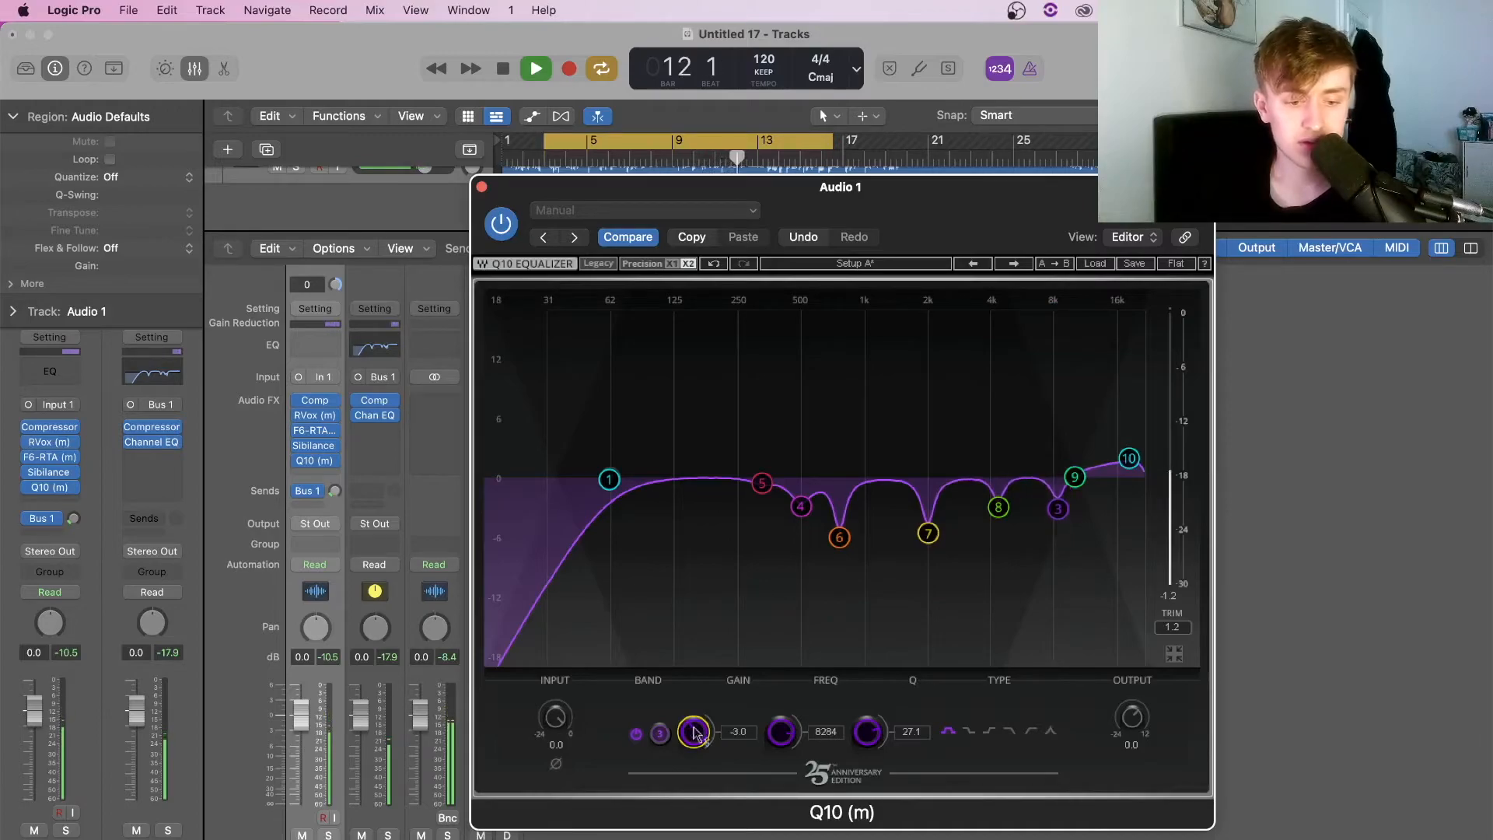
{"action": "left_click_drag", "start_coordinate": [1053, 518], "coordinate": [1095, 300]}
{"action": "left_click_drag", "start_coordinate": [1094, 301], "coordinate": [1086, 303]}
{"action": "left_click_drag", "start_coordinate": [697, 742], "coordinate": [696, 783]}
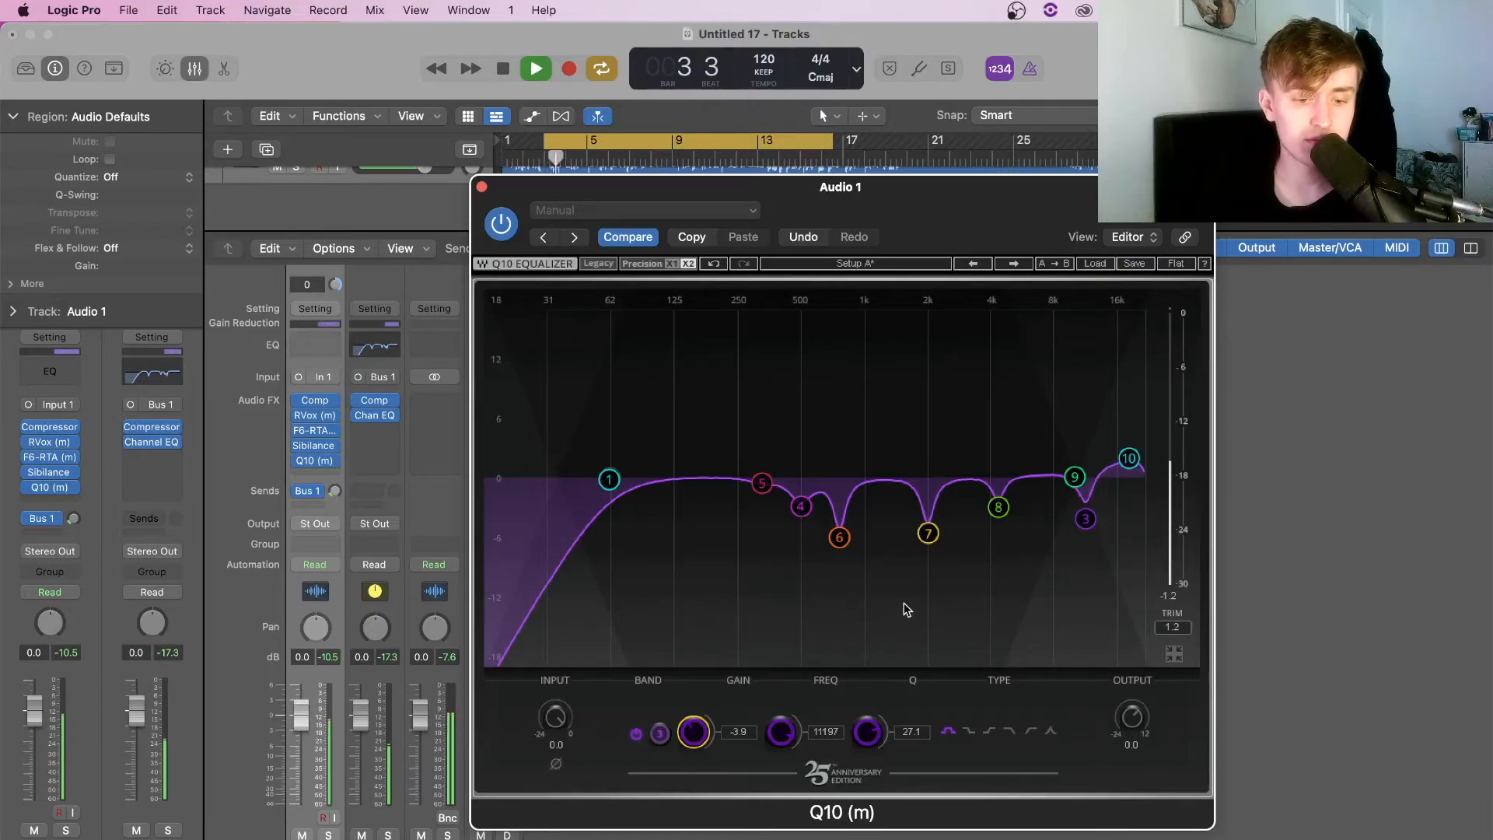
{"action": "left_click_drag", "start_coordinate": [1075, 477], "coordinate": [1046, 463]}
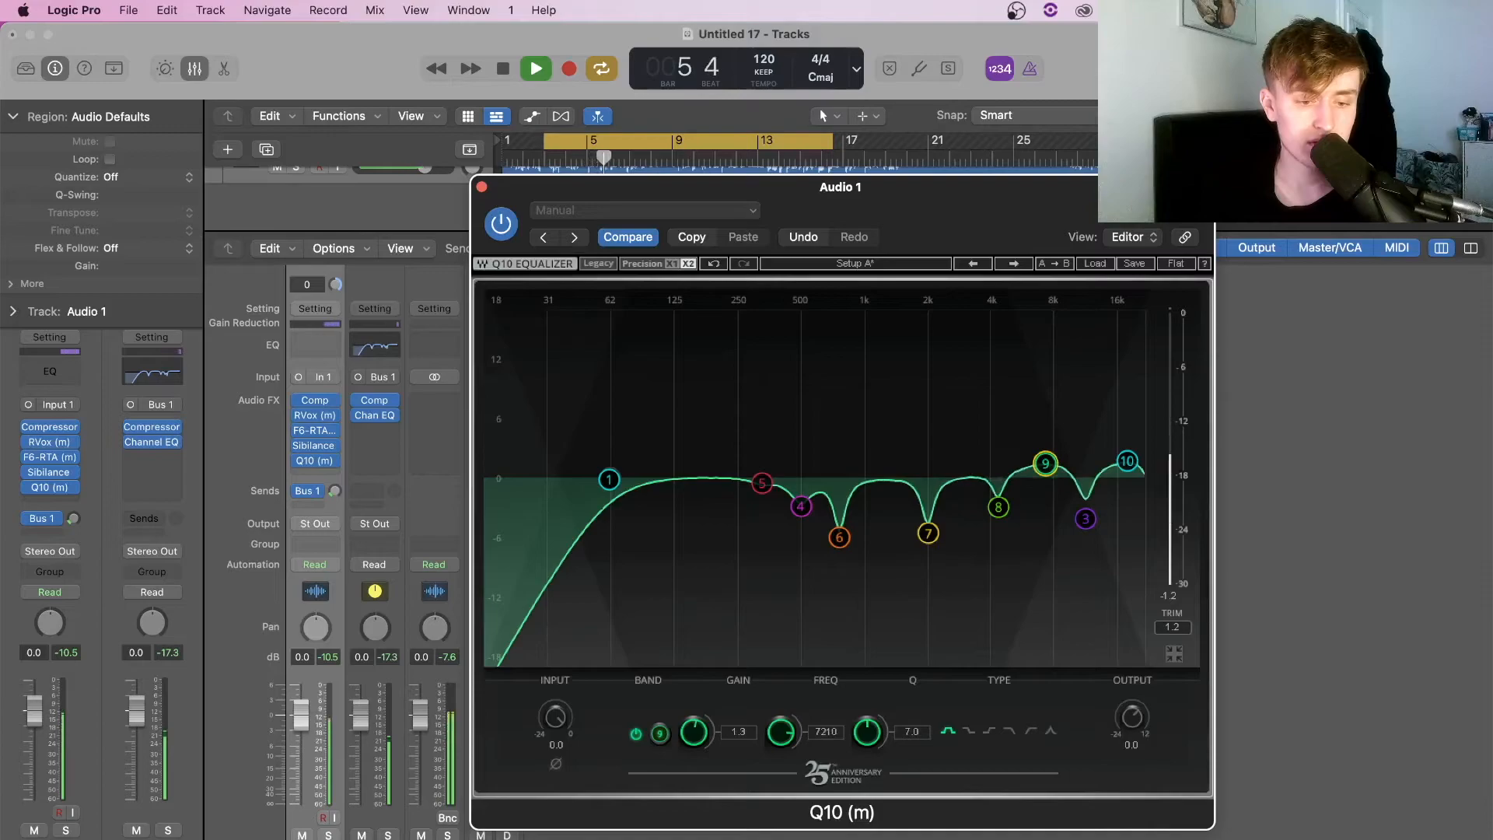
{"action": "left_click", "coordinate": [481, 188]}
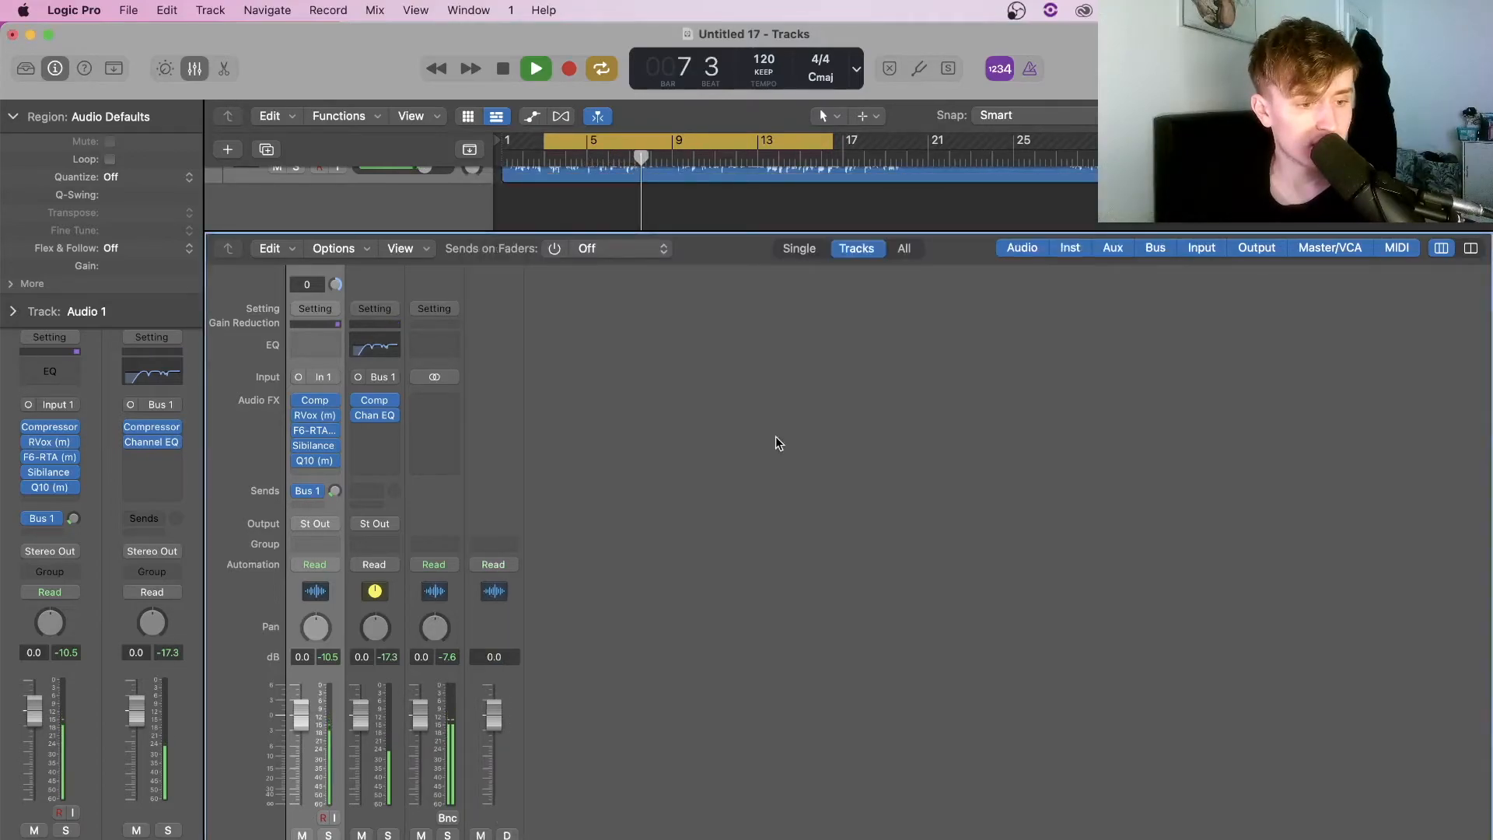
Re-enable the vocal's full plugin chain and Bus 1 send while auditioning, then stop playback
{"action": "key", "text": "x"}
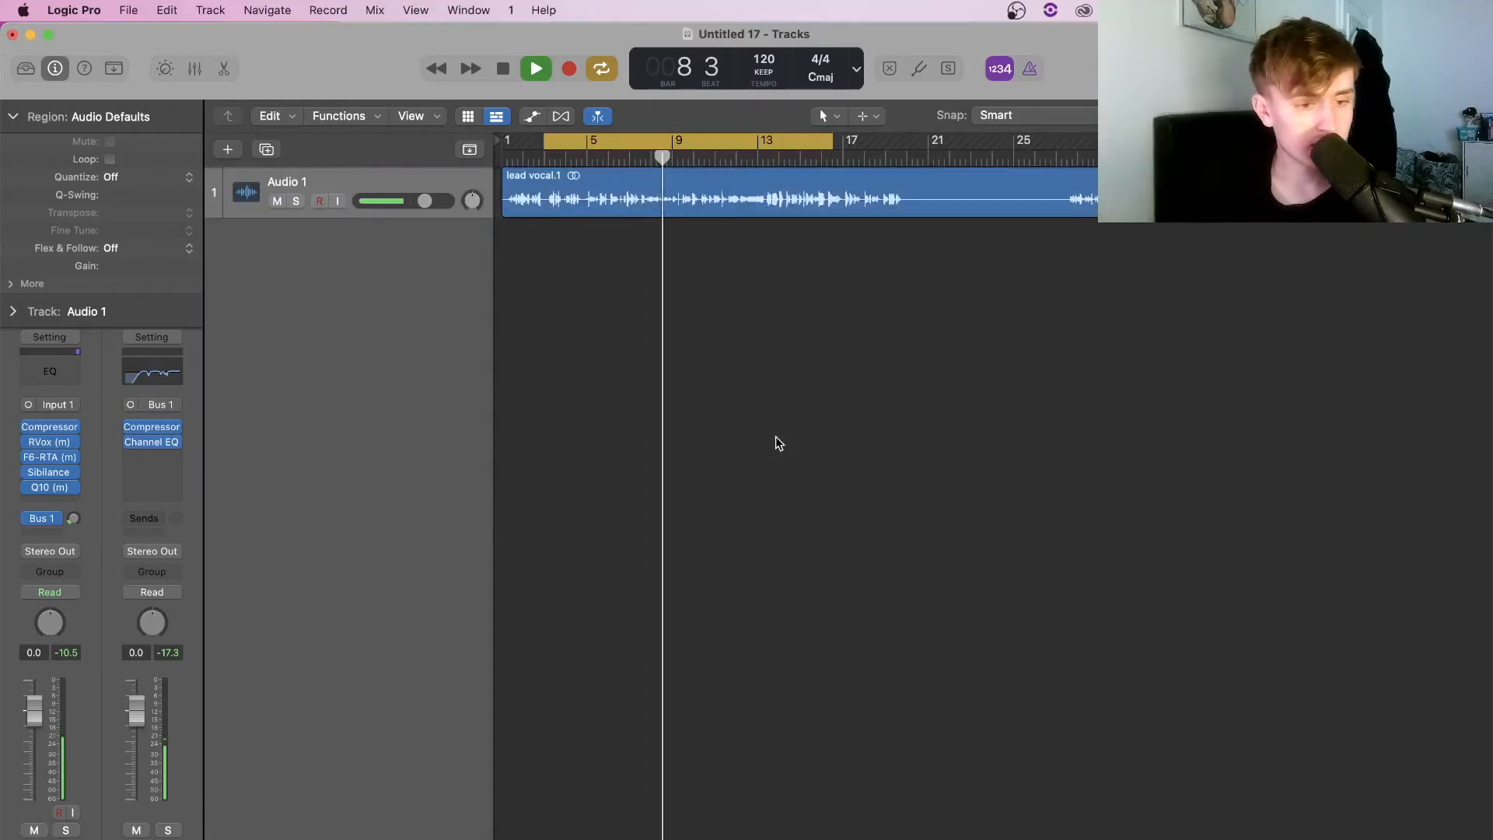
{"action": "key", "text": "space"}
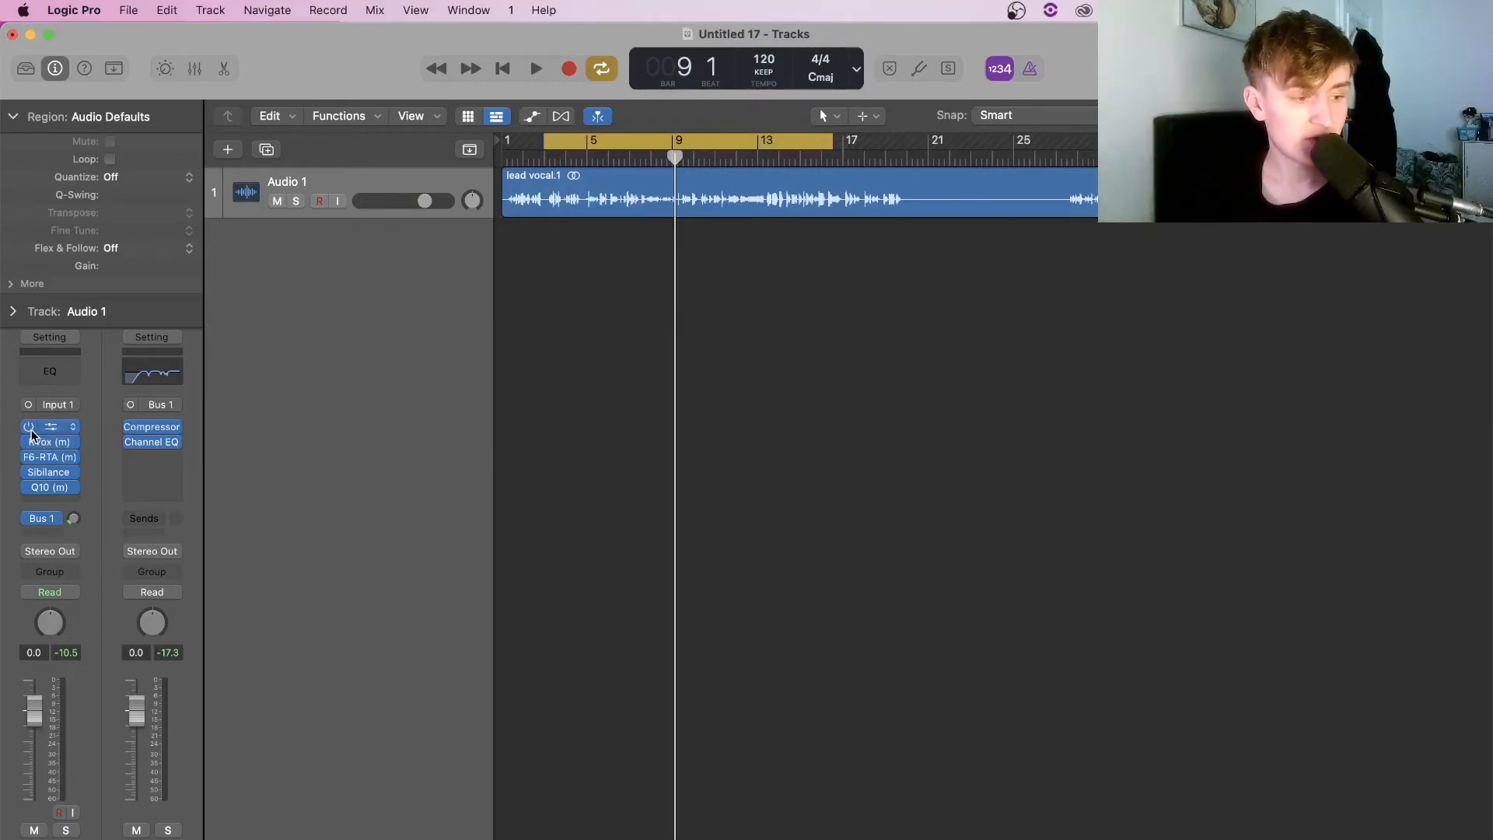
{"action": "key", "text": "space"}
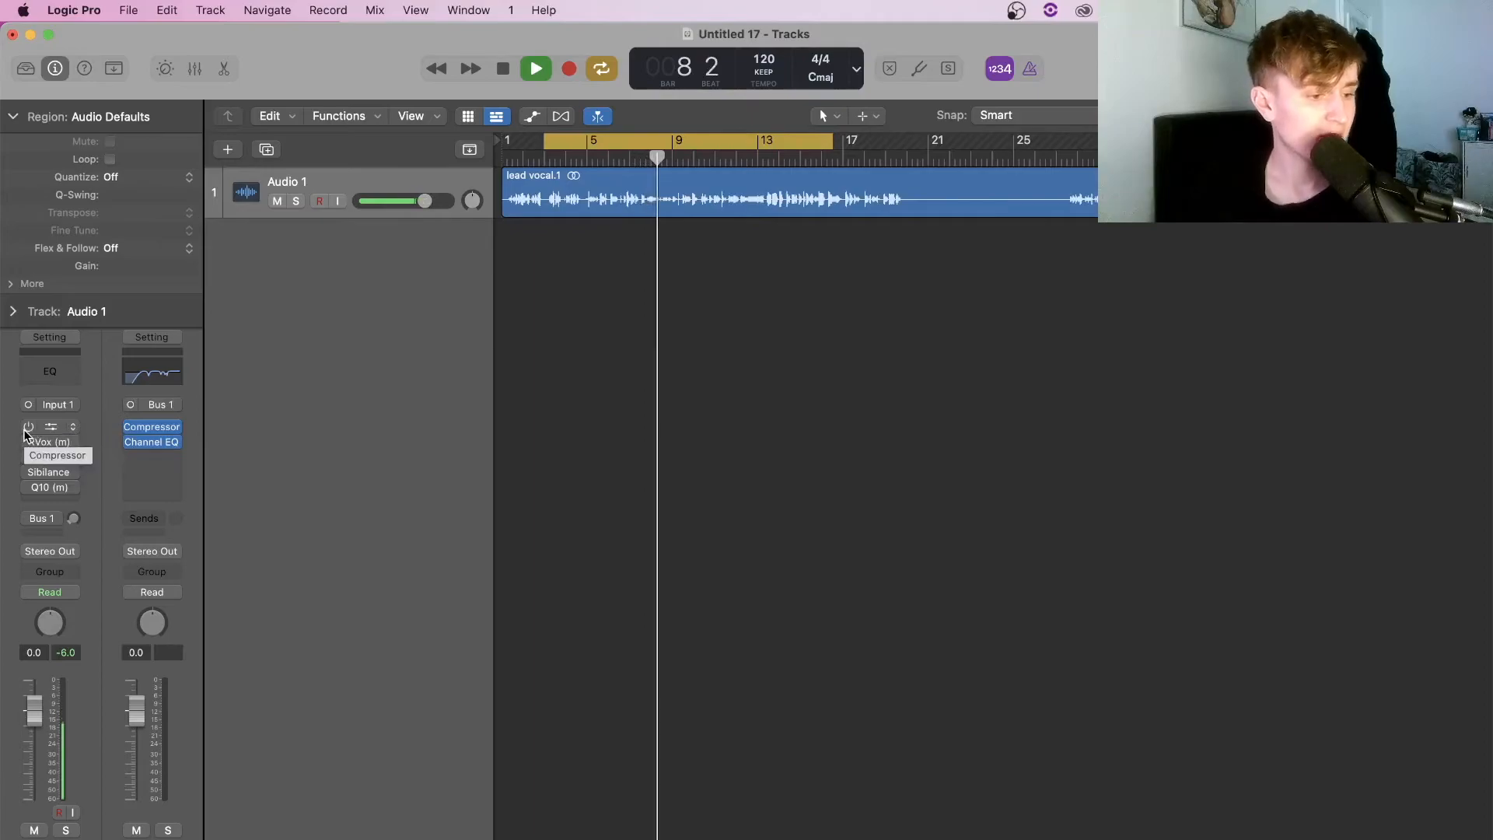
{"action": "left_click_drag", "start_coordinate": [28, 427], "coordinate": [24, 521]}
{"action": "left_click", "coordinate": [25, 522]}
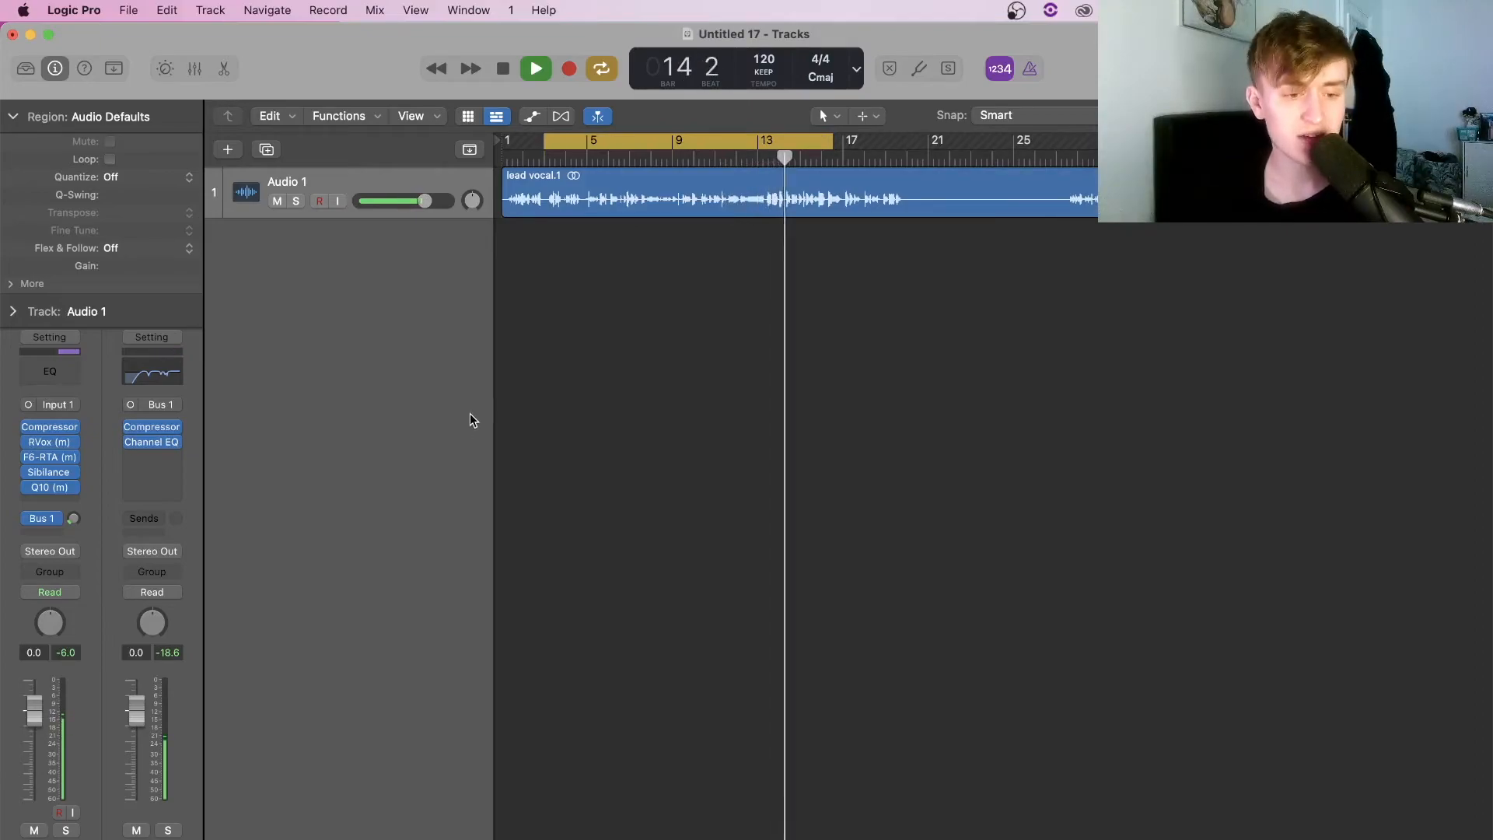
{"action": "key", "text": "space"}
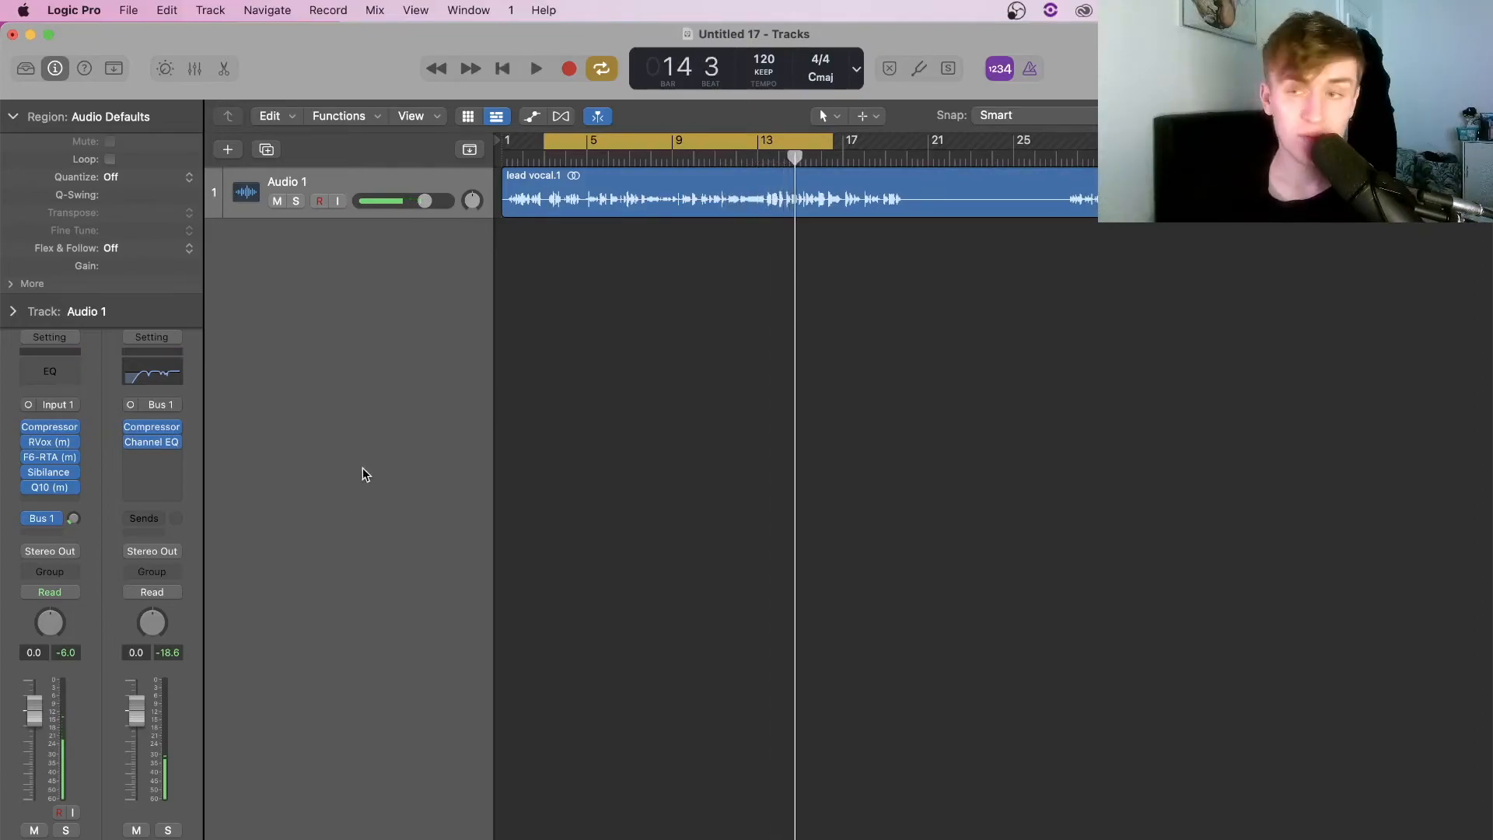
{"action": "left_click", "coordinate": [47, 535]}
Send the vocal to Bus 2 and insert Raum reverb on the new Aux 2
{"action": "mouse_move", "coordinate": [93, 560]}
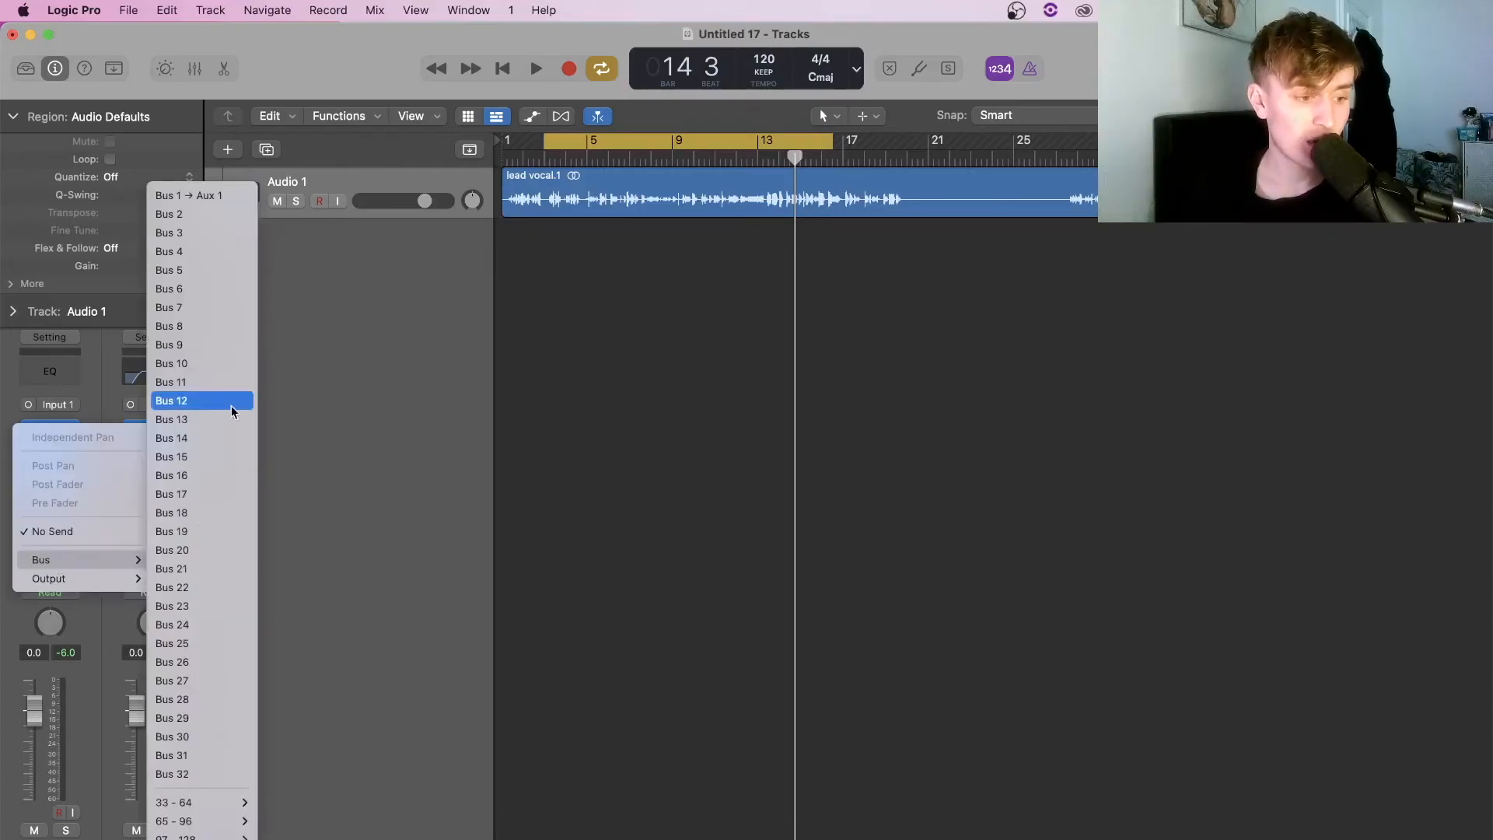
{"action": "left_click", "coordinate": [174, 222]}
{"action": "left_click", "coordinate": [156, 417]}
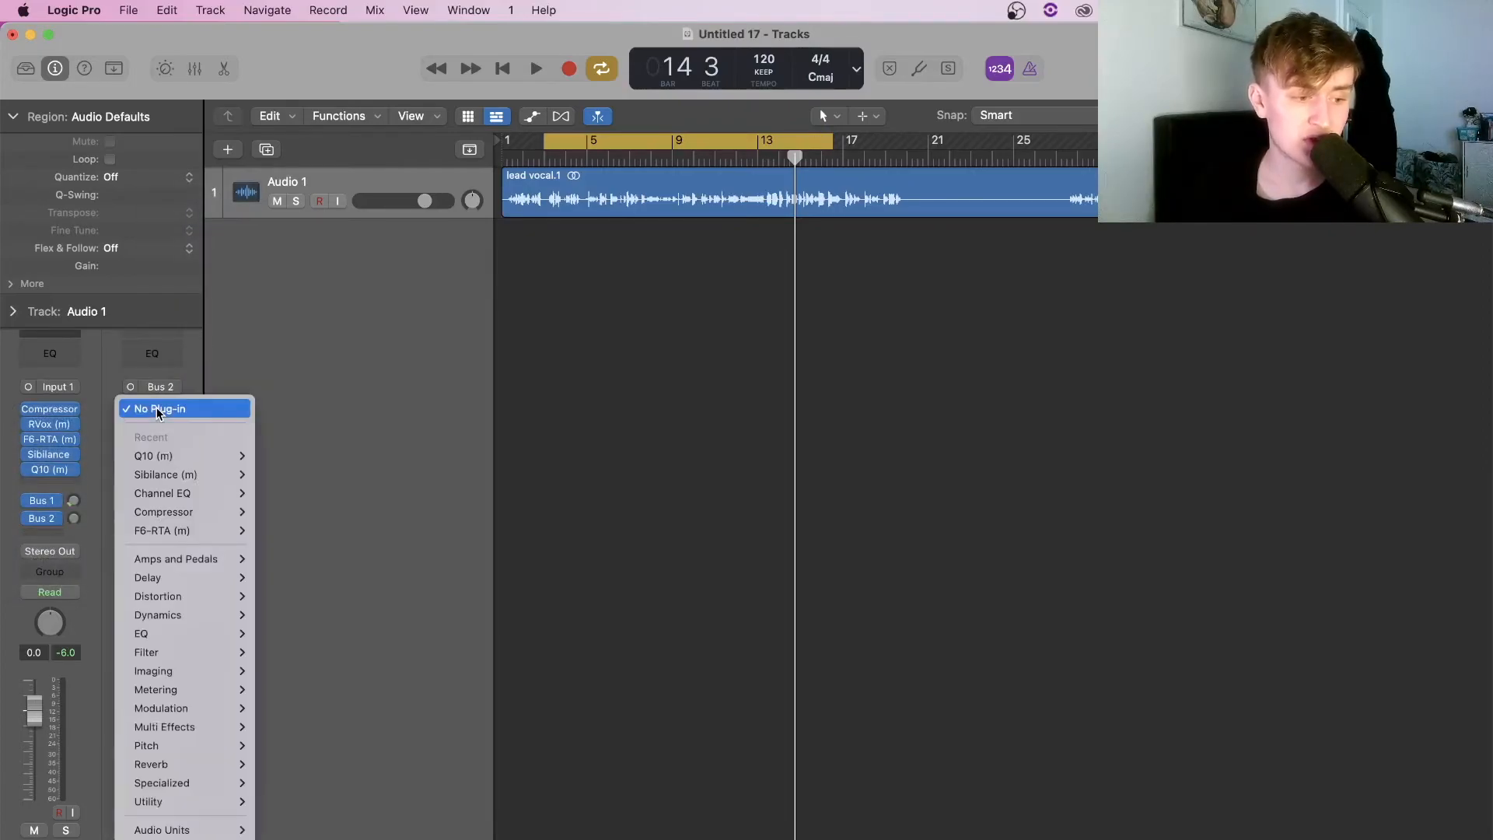
{"action": "mouse_move", "coordinate": [208, 632]}
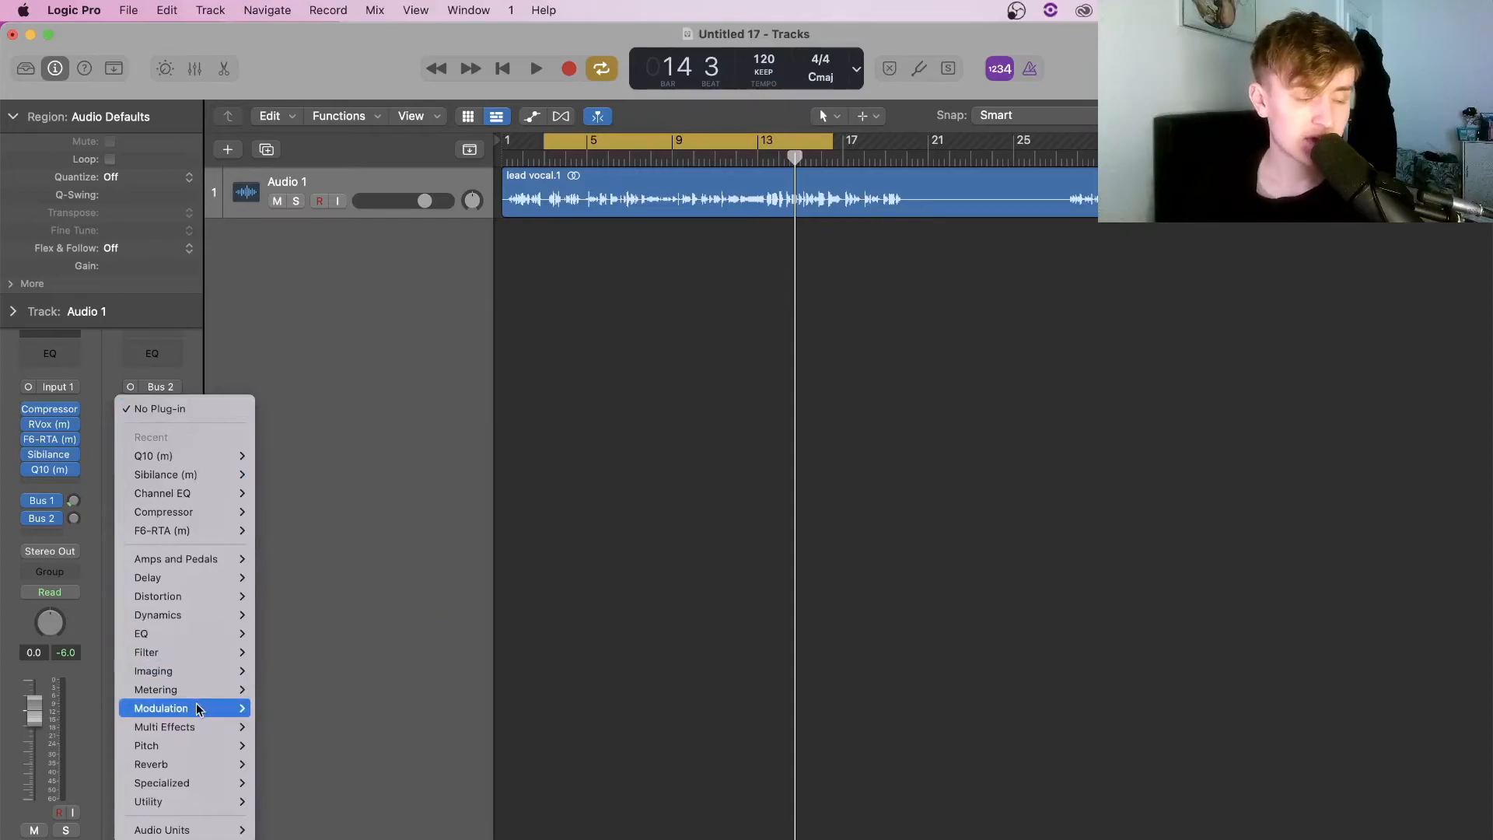
{"action": "mouse_move", "coordinate": [194, 829]}
{"action": "mouse_move", "coordinate": [311, 839]}
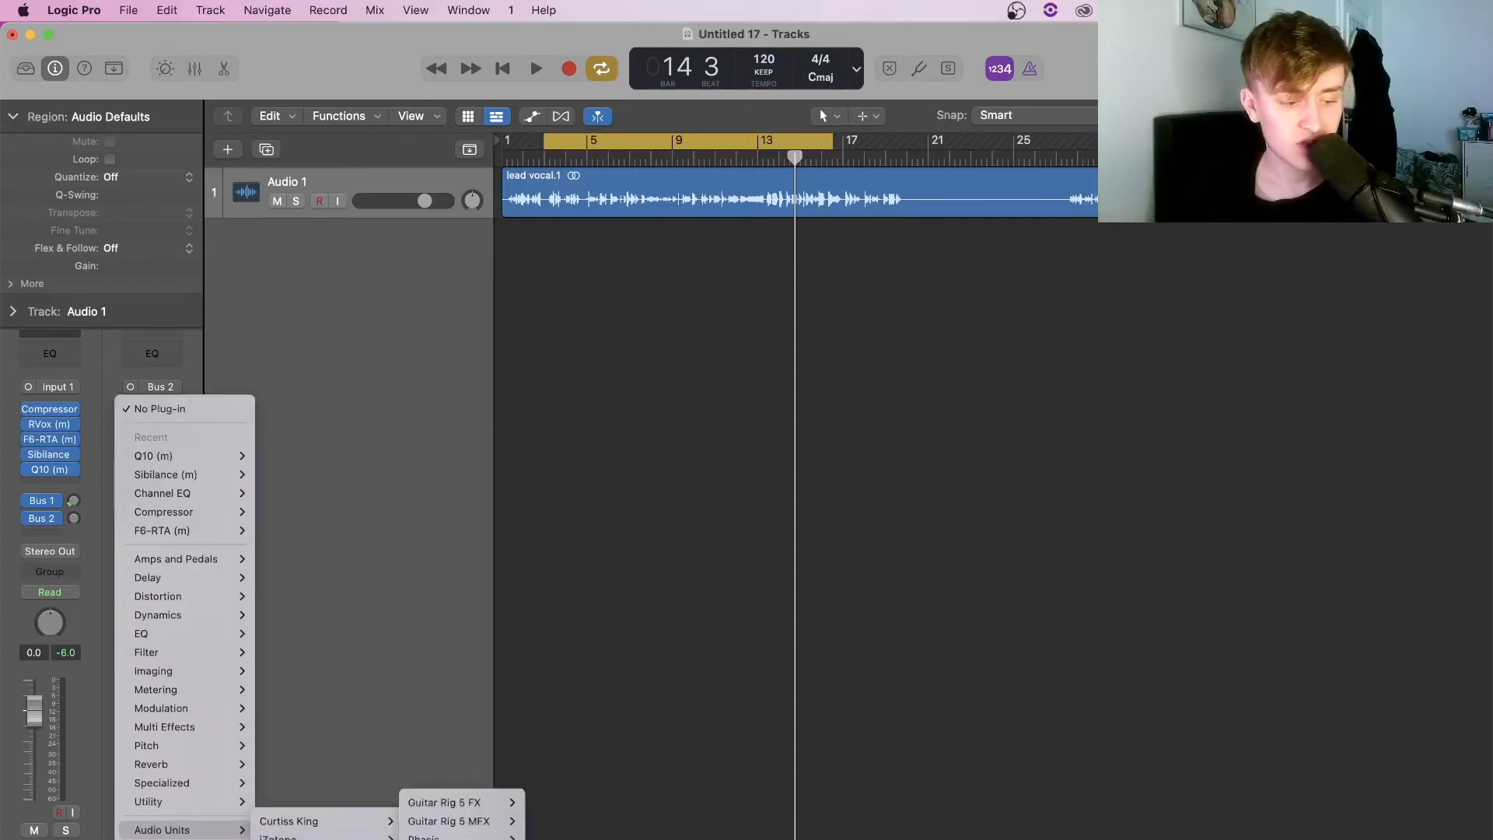
{"action": "left_click", "coordinate": [467, 839]}
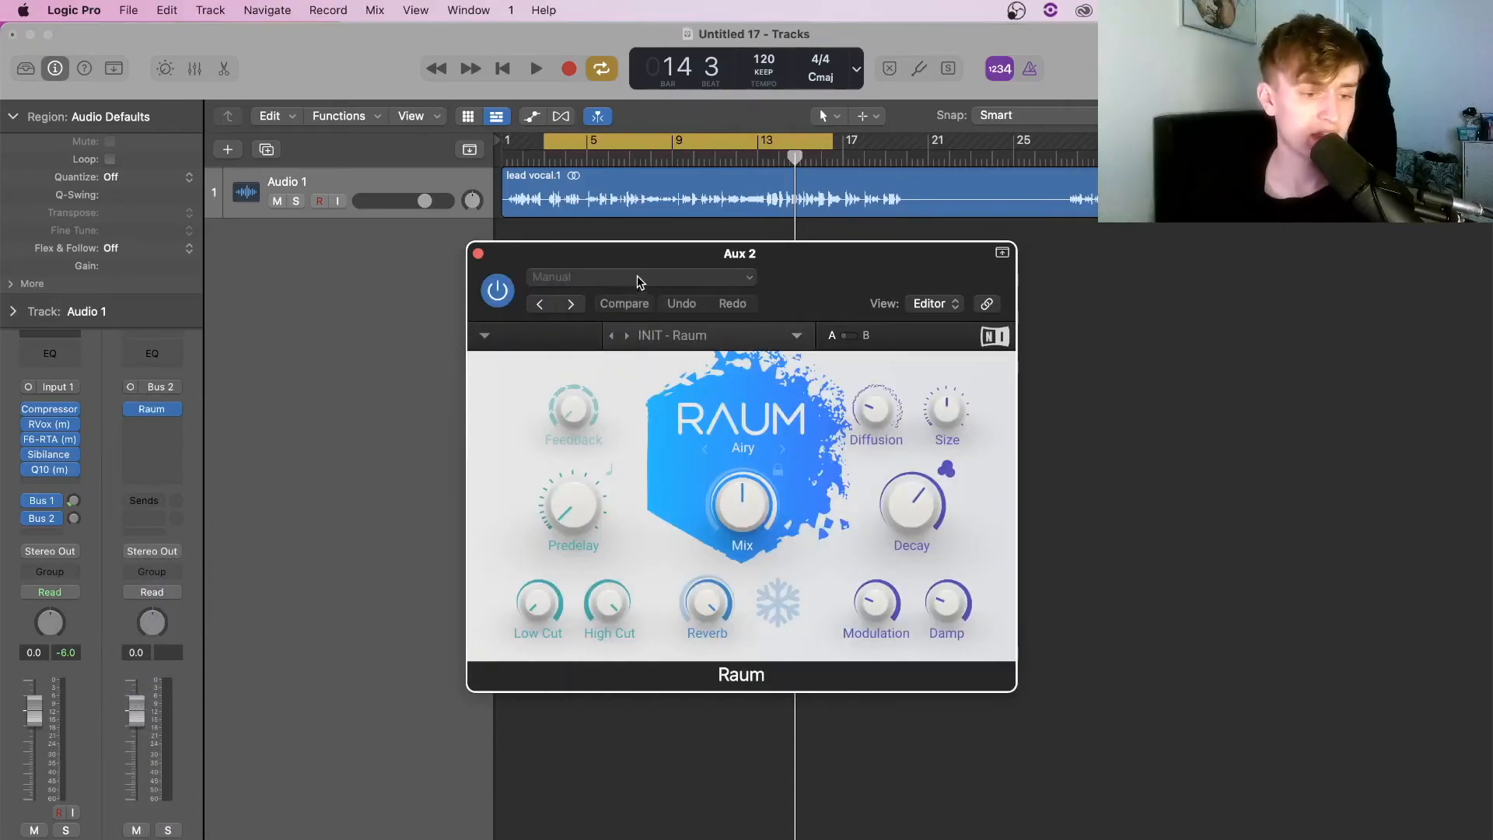
Load Raum's Large > Voice Warmer preset and play from bar 3
{"action": "left_click", "coordinate": [698, 338]}
{"action": "mouse_move", "coordinate": [723, 360]}
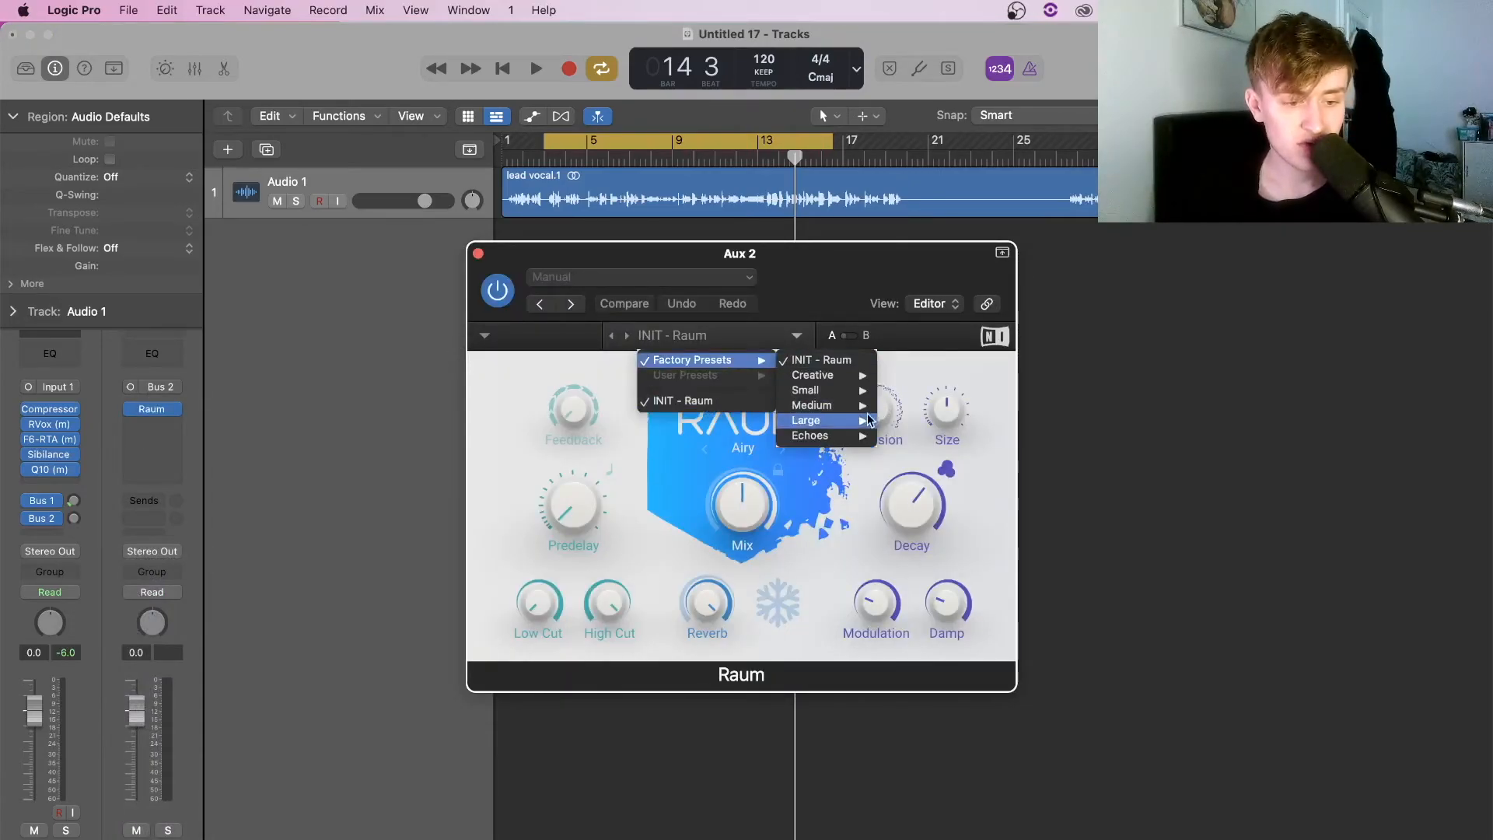
{"action": "mouse_move", "coordinate": [851, 398]}
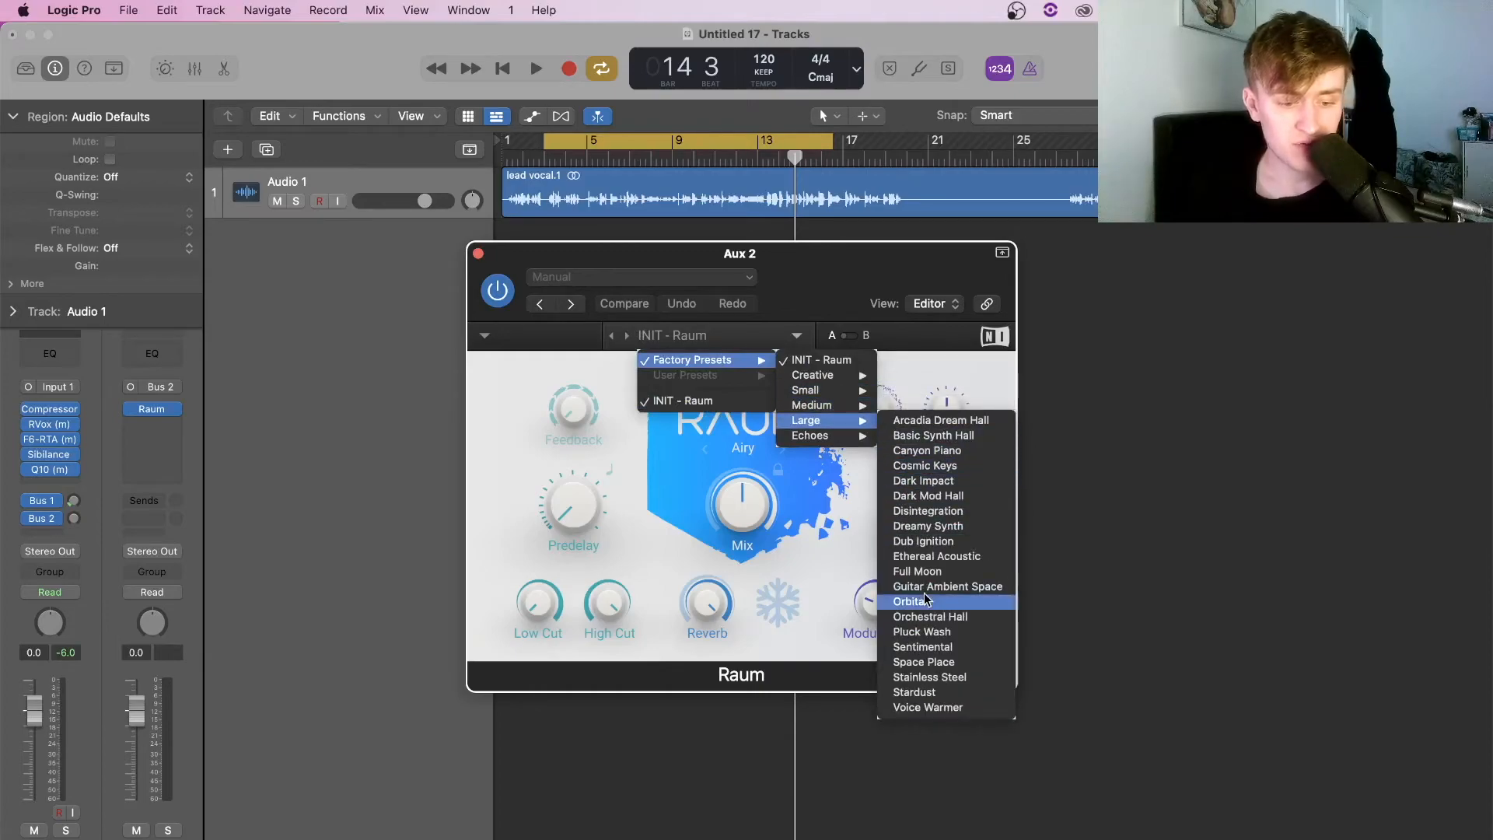
{"action": "left_click", "coordinate": [927, 707]}
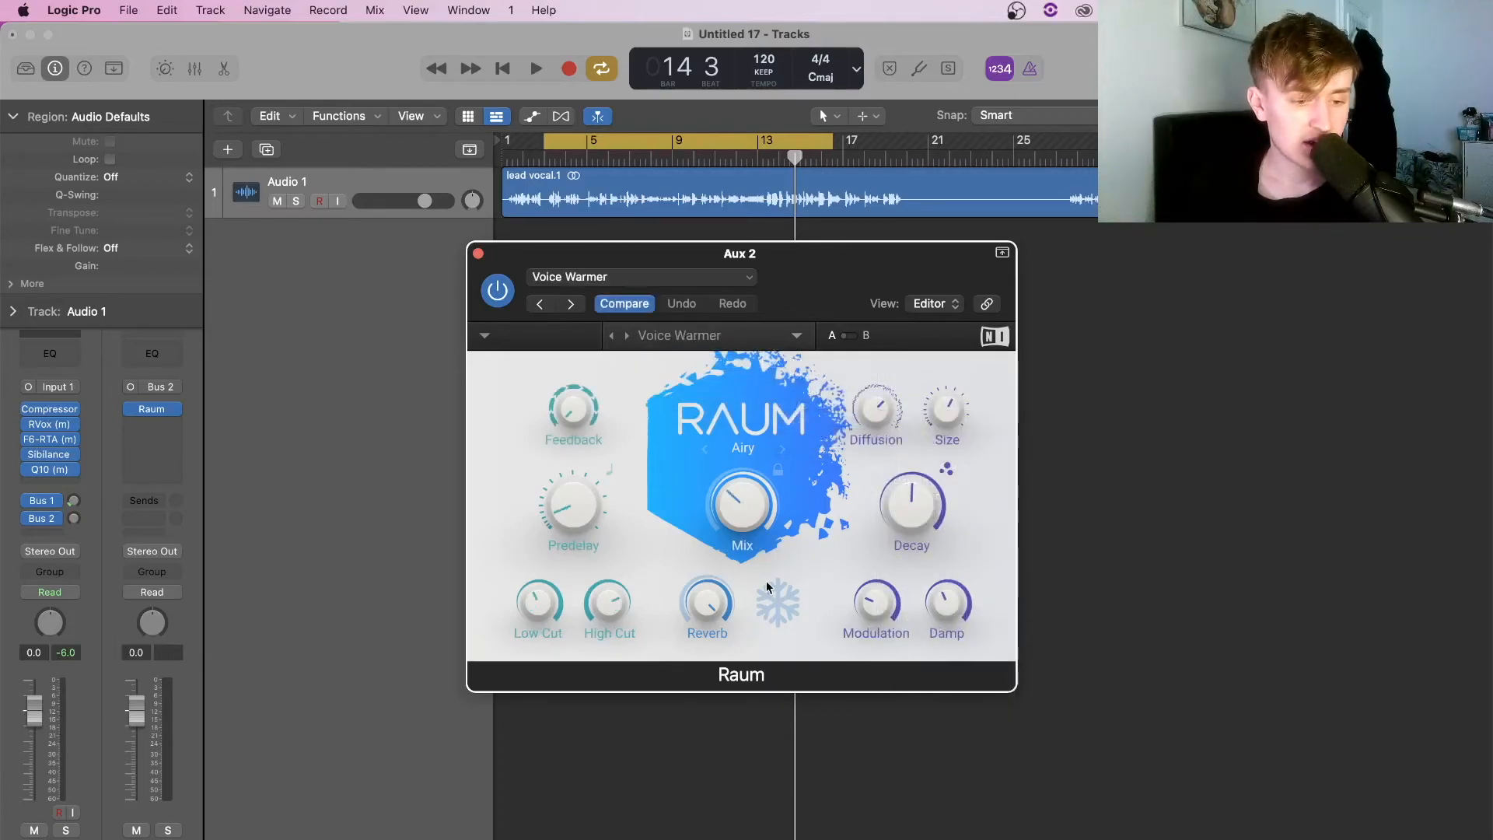
{"action": "double_click", "coordinate": [549, 164]}
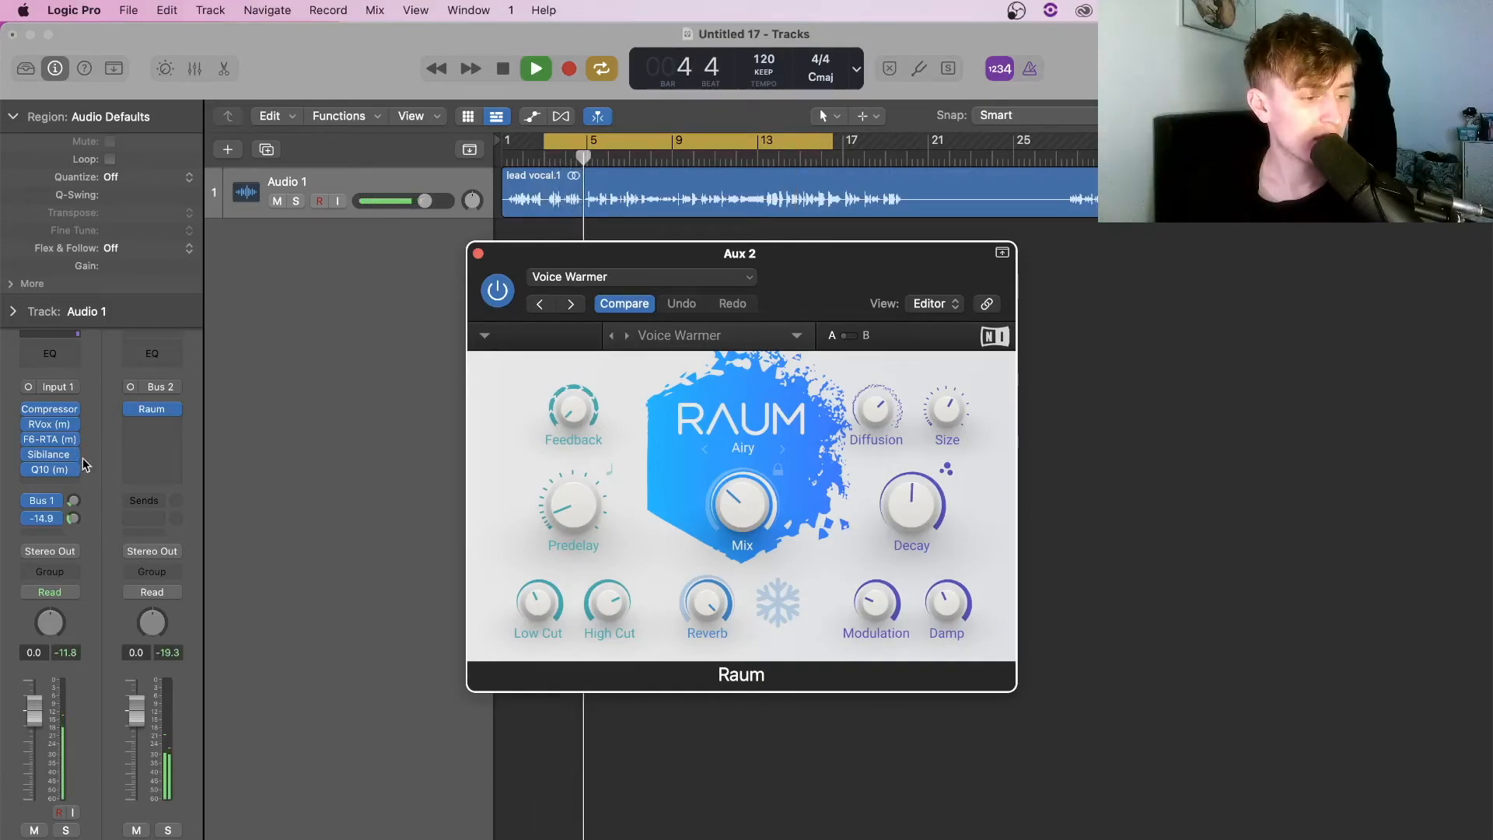
Insert a Channel EQ on Aux 2 with its low cut raised to 338 Hz
{"action": "key", "text": "space"}
{"action": "left_click", "coordinate": [479, 255]}
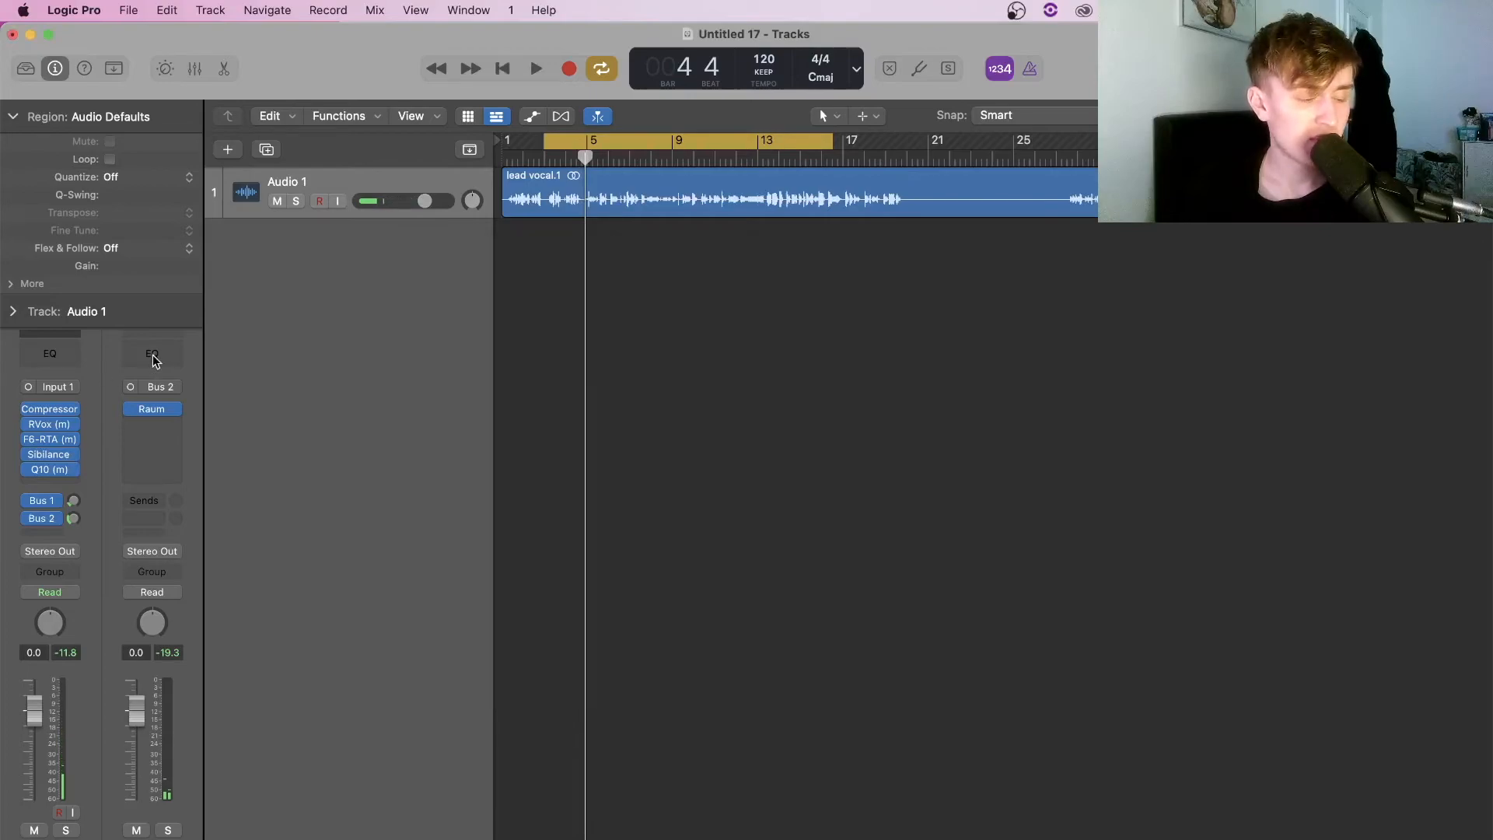
{"action": "left_click", "coordinate": [153, 356]}
{"action": "left_click", "coordinate": [533, 338]}
{"action": "left_click_drag", "start_coordinate": [523, 430], "coordinate": [827, 446]}
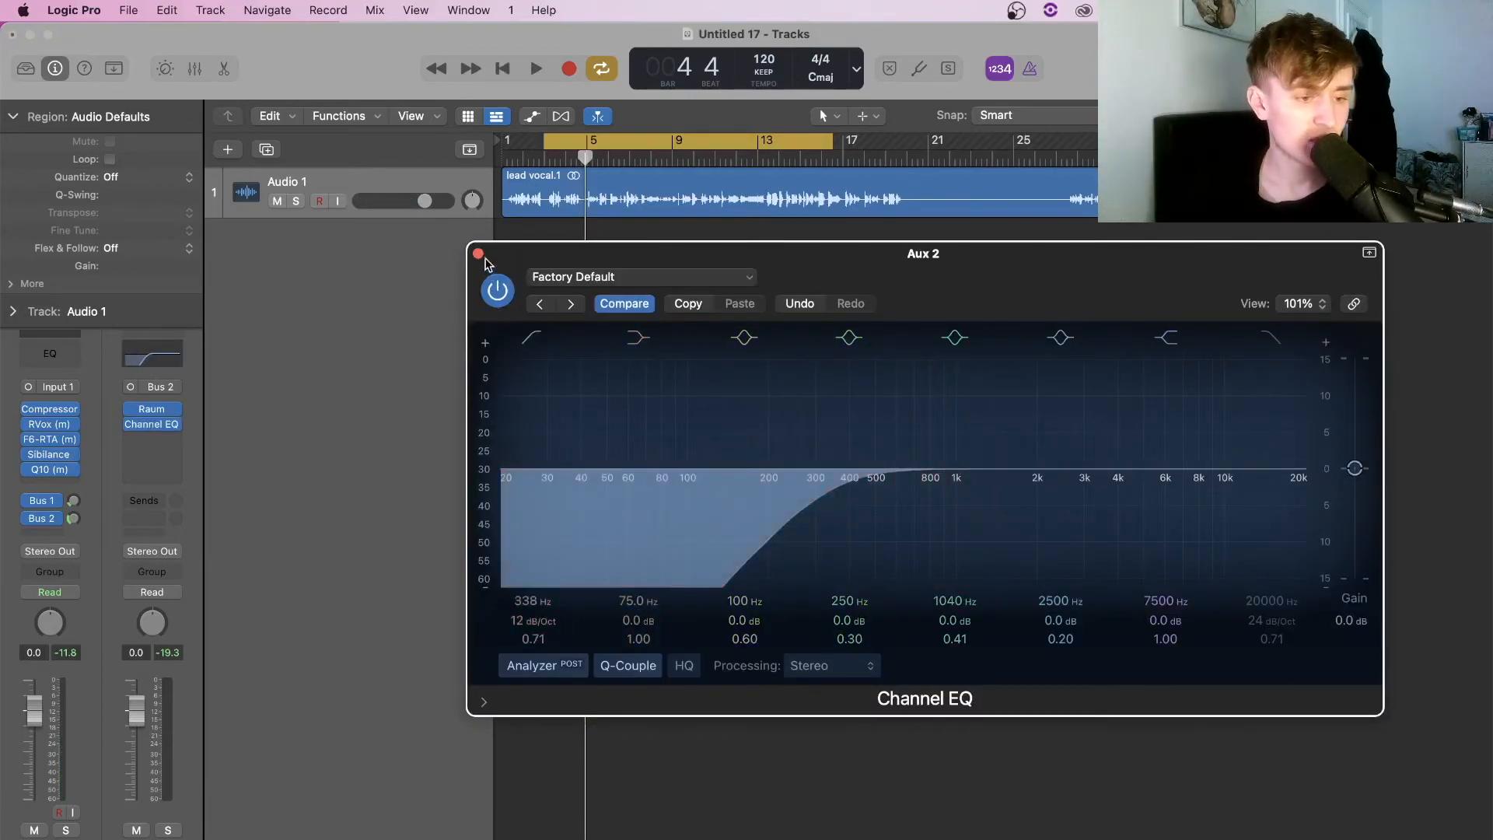
{"action": "left_click", "coordinate": [479, 255]}
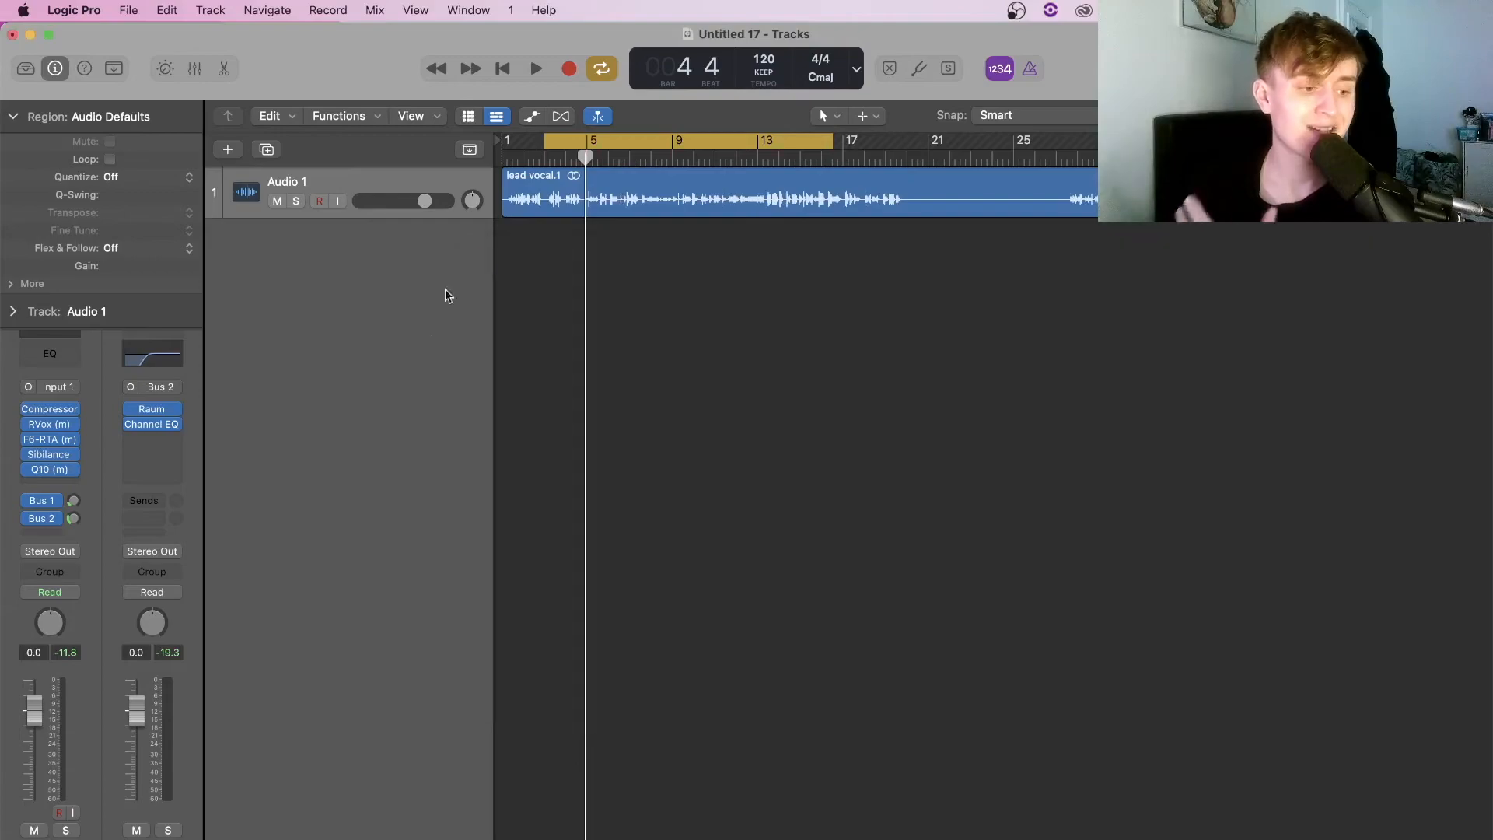
Set the Aux 2 Channel EQ processing to Side Only
{"action": "left_click", "coordinate": [146, 356]}
{"action": "left_click", "coordinate": [794, 668]}
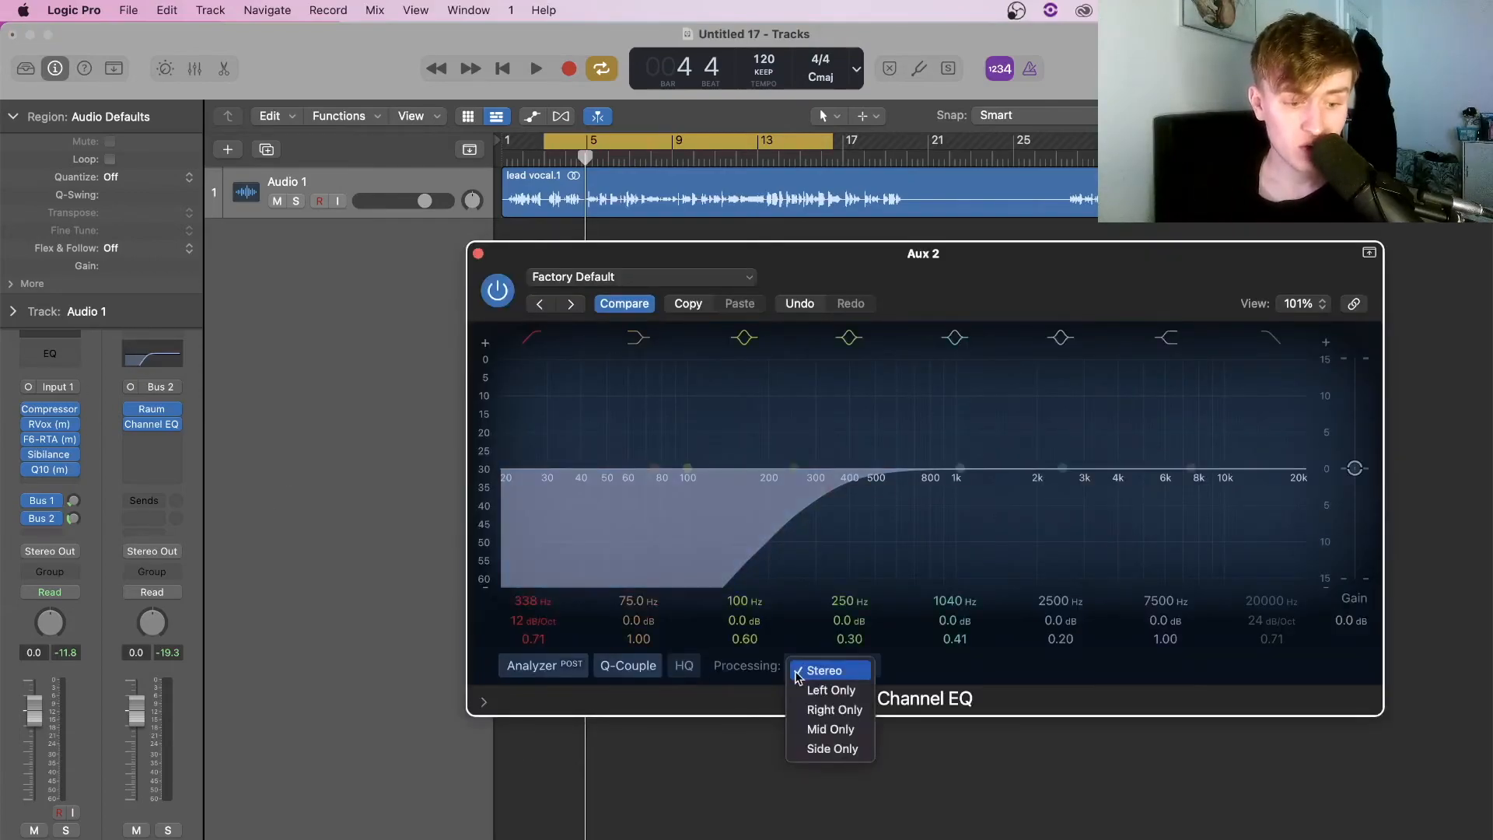
{"action": "left_click", "coordinate": [832, 747]}
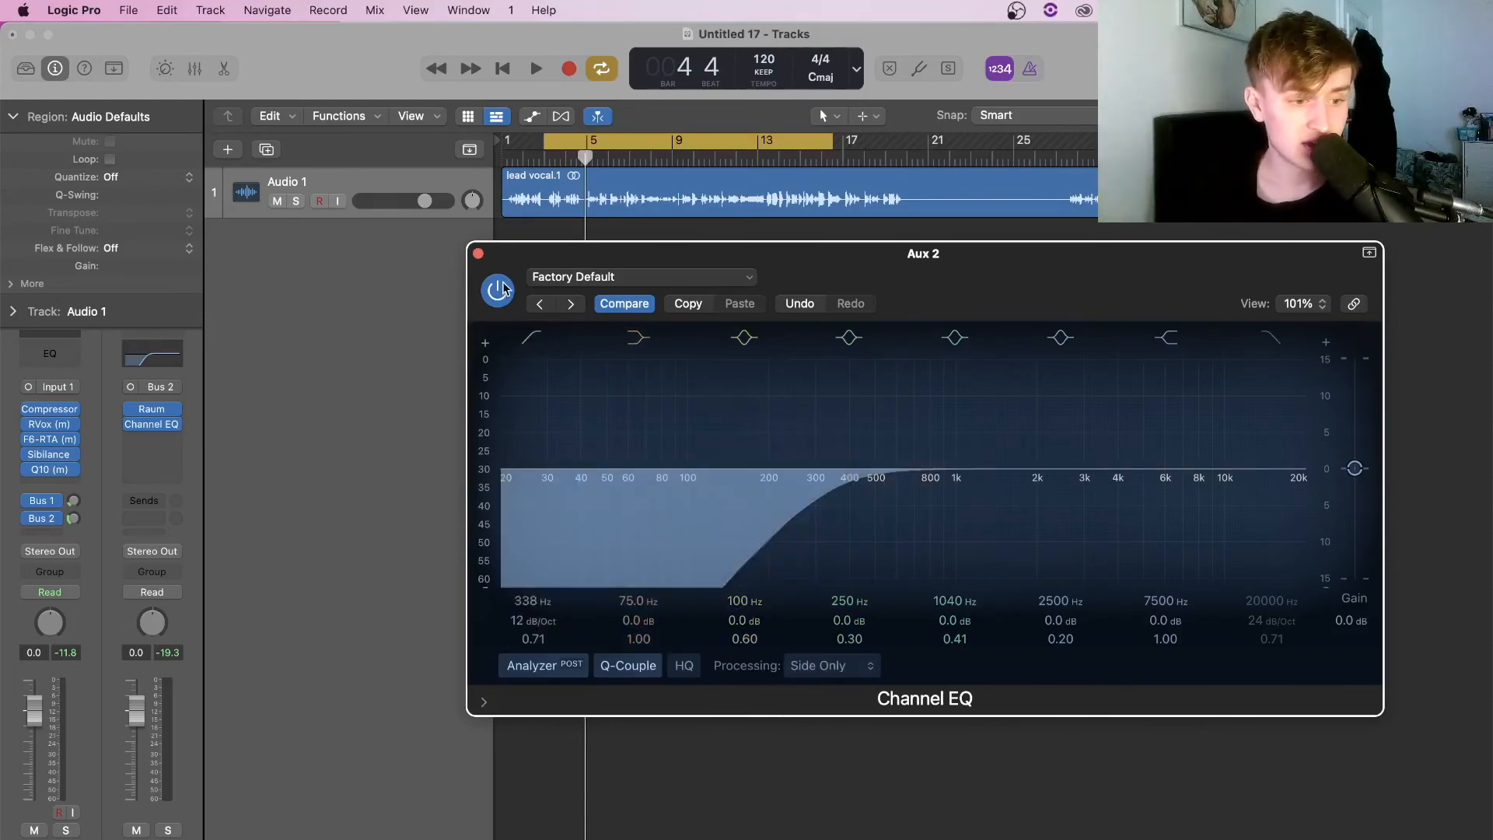
{"action": "left_click", "coordinate": [479, 255]}
{"action": "left_click", "coordinate": [151, 440]}
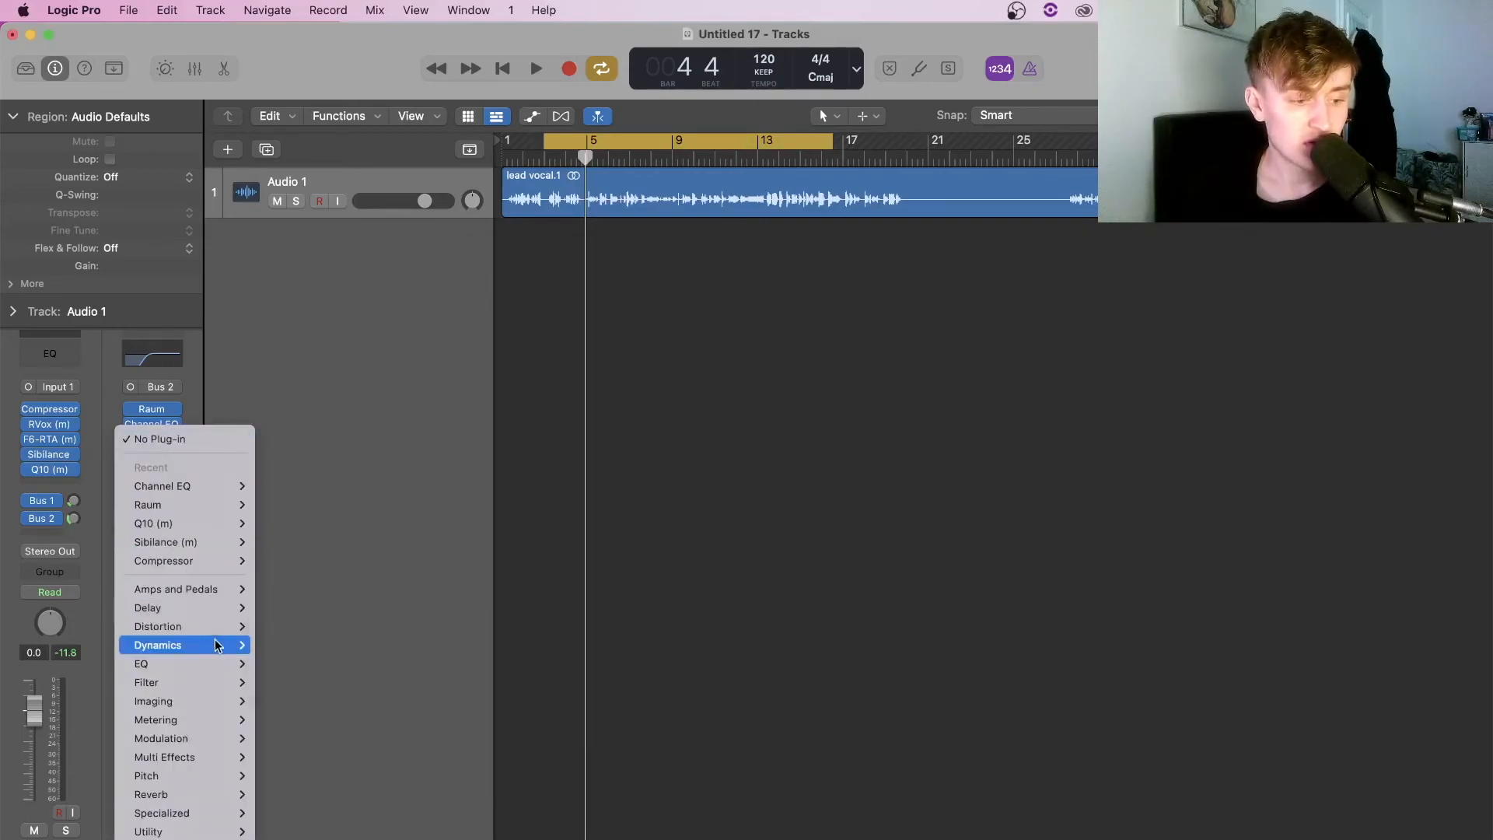
Insert stereo Delay Designer on Aux 2 with the 1/4 Alternating Pan preset and more wet mix
{"action": "mouse_move", "coordinate": [225, 605]}
{"action": "left_click", "coordinate": [387, 609]}
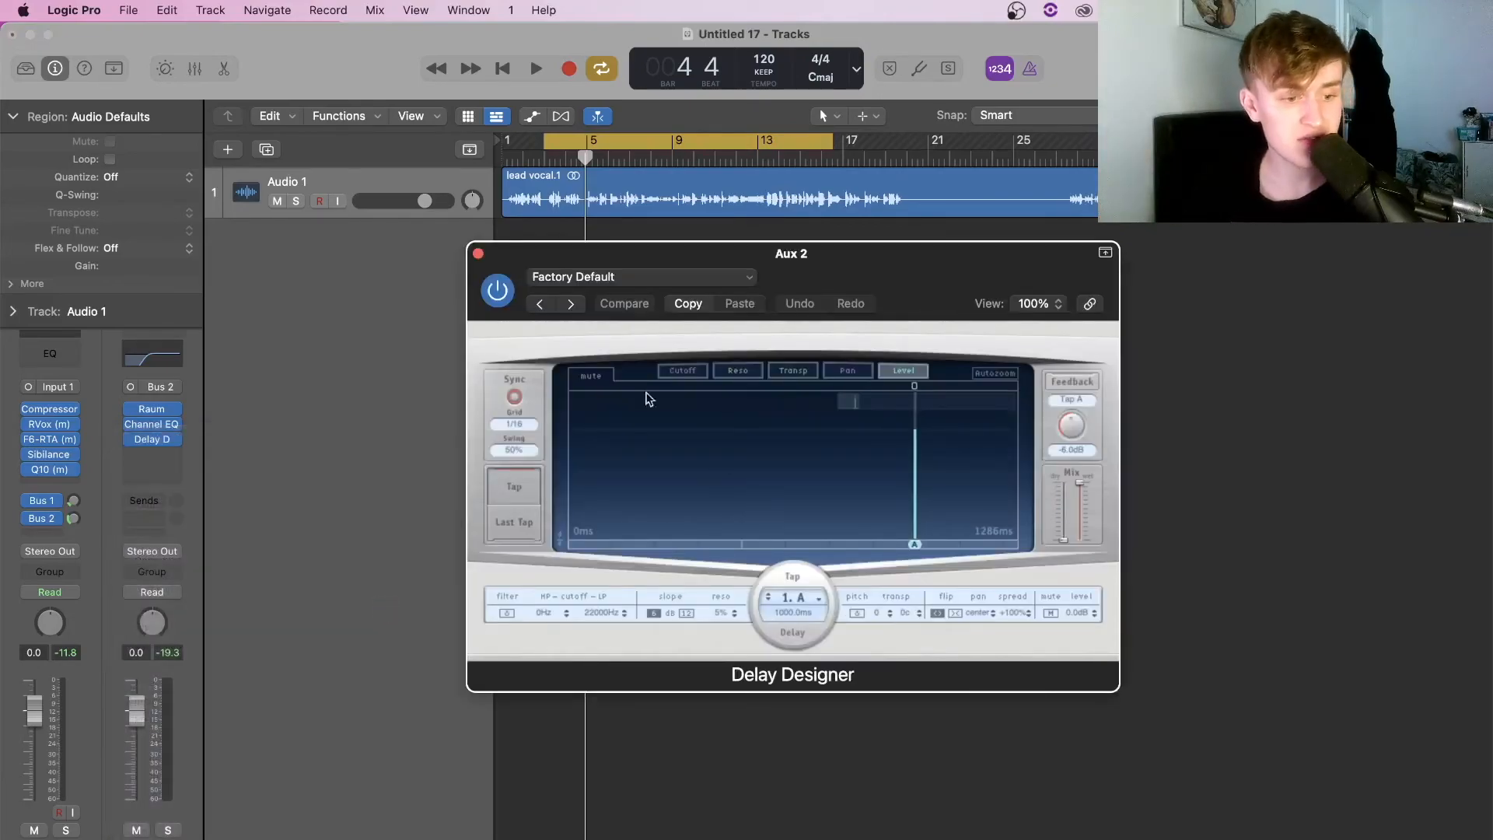
{"action": "left_click", "coordinate": [573, 304]}
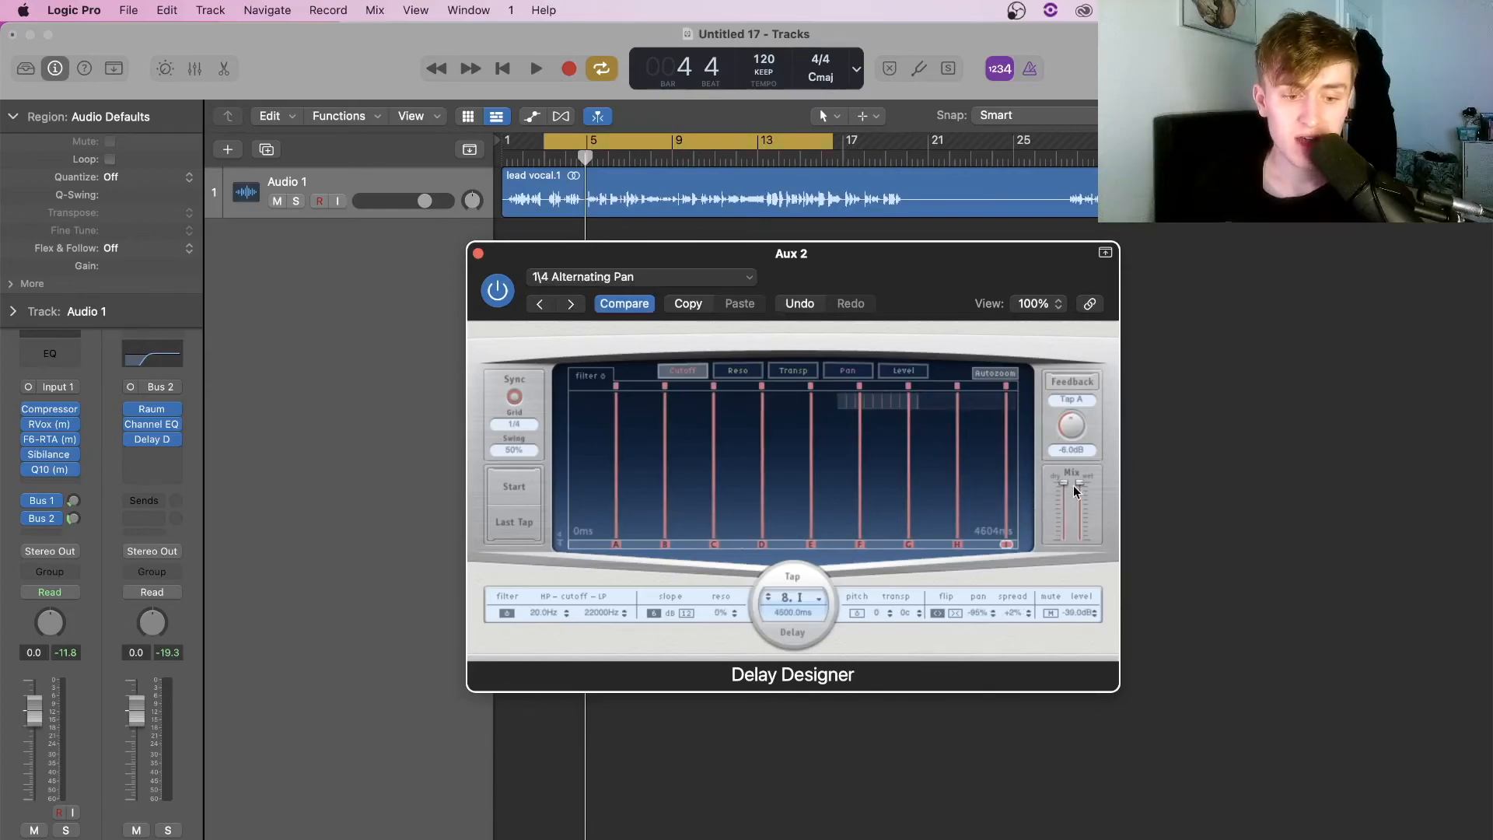
{"action": "left_click_drag", "start_coordinate": [1080, 533], "coordinate": [1080, 526]}
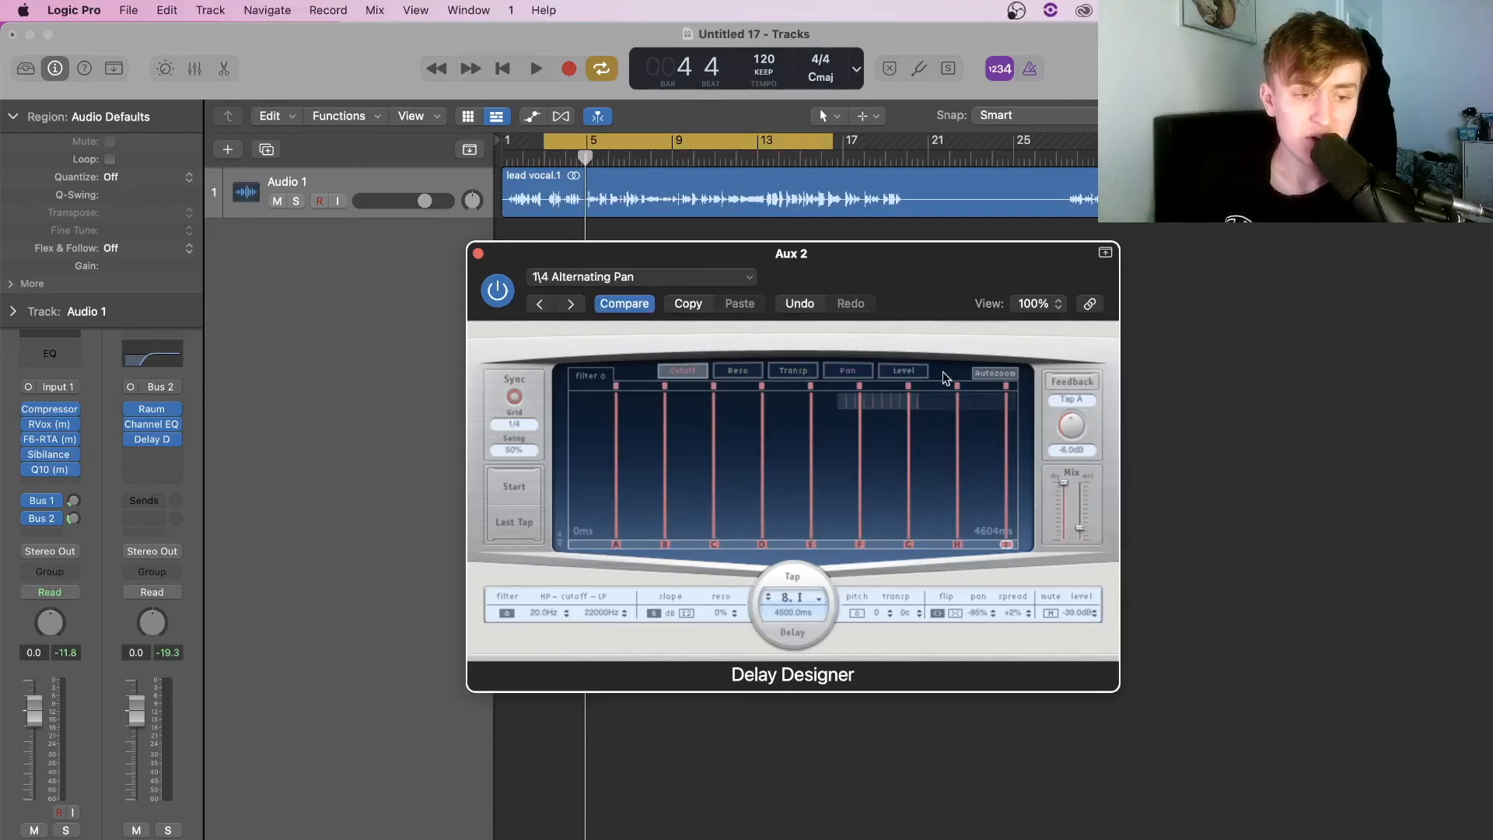
{"action": "key", "text": "space"}
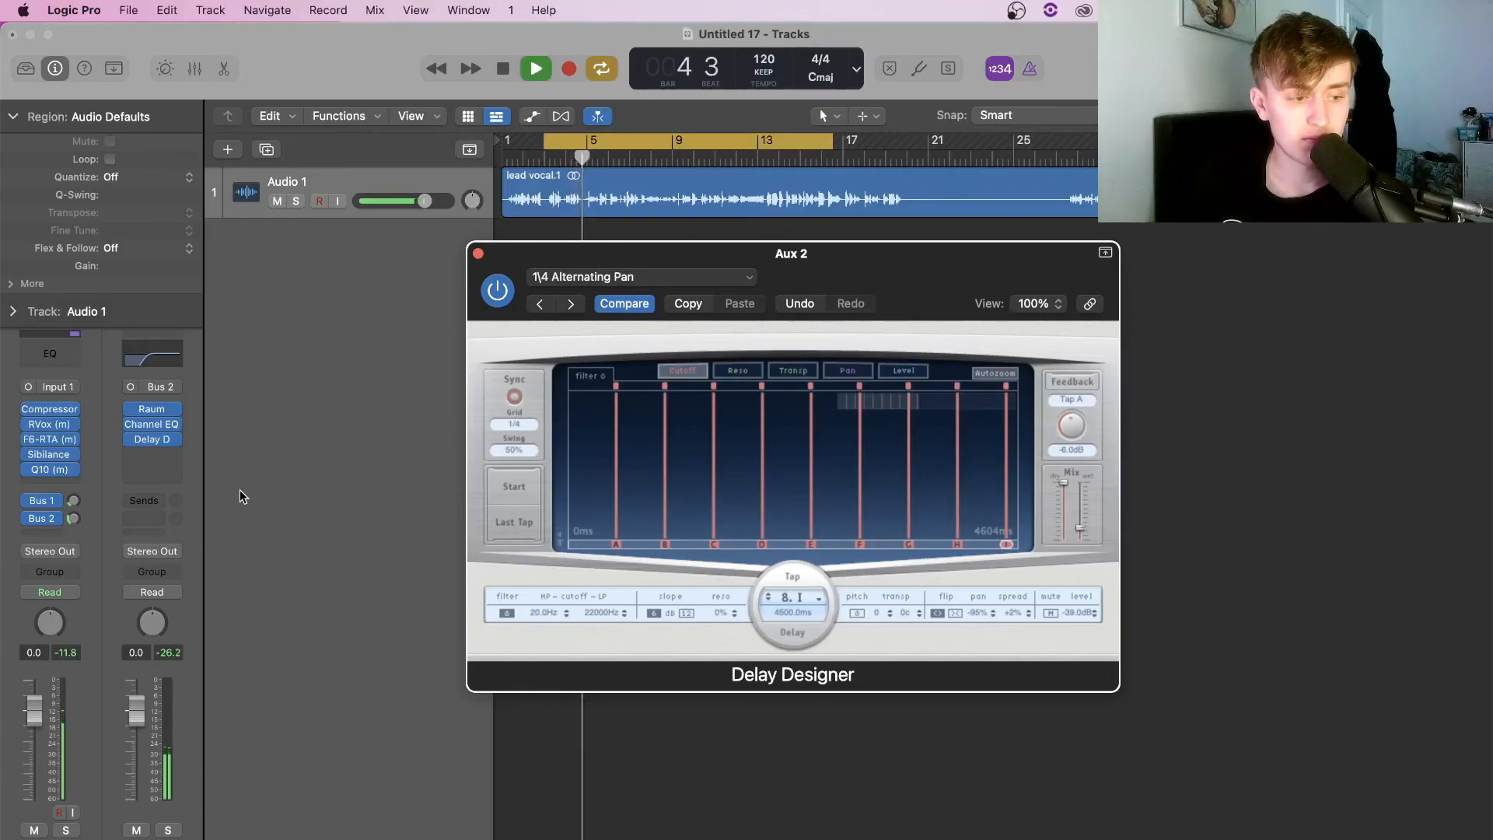
Raise the vocal's Bus 2 send level, close Delay Designer, and show Smart Controls
{"action": "mouse_move", "coordinate": [73, 525]}
{"action": "left_mouse_down"}
{"action": "mouse_move", "coordinate": [79, 484]}
{"action": "mouse_move", "coordinate": [76, 511]}
{"action": "left_mouse_up"}
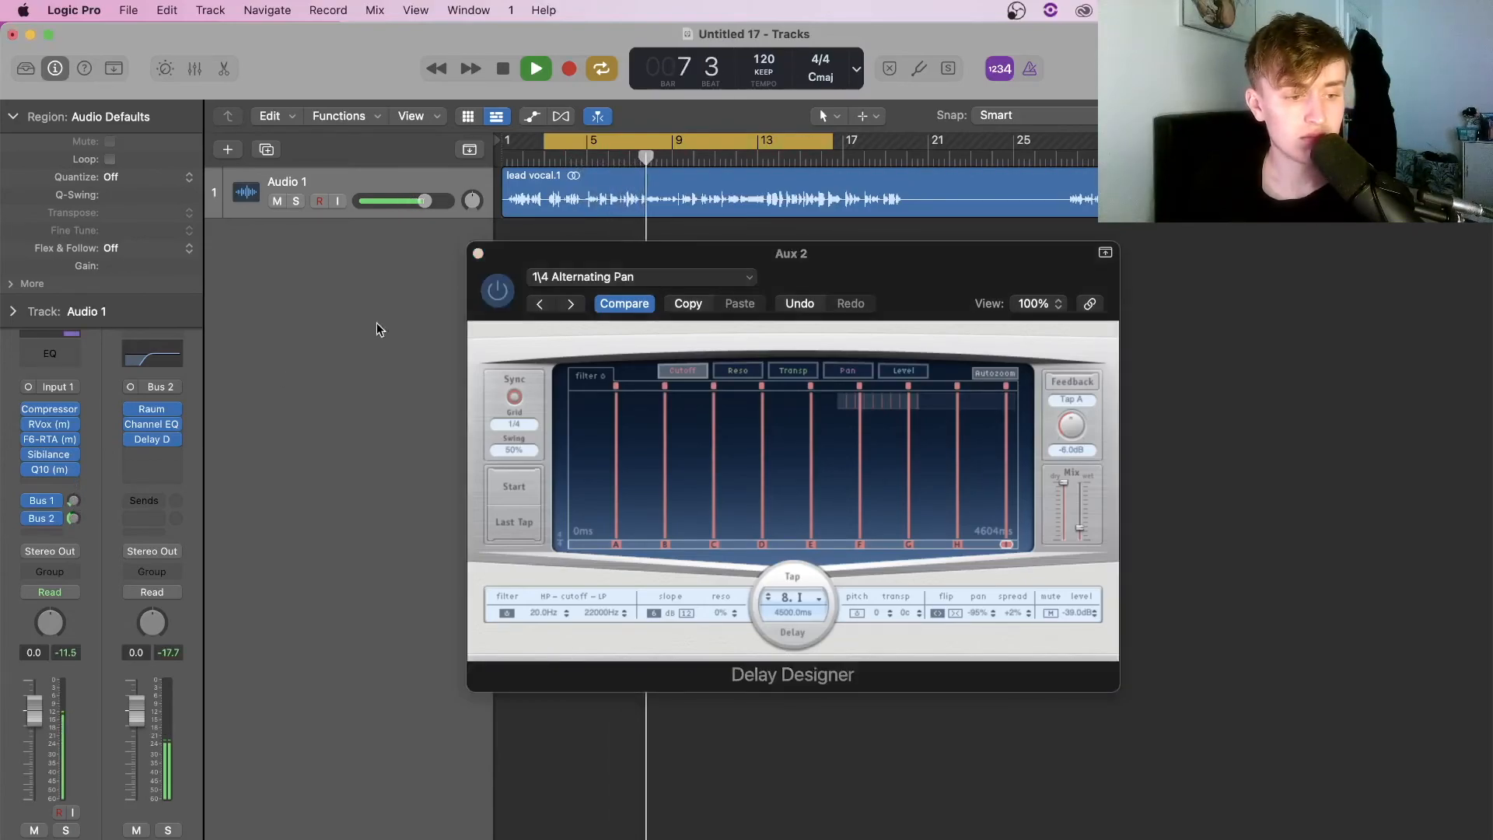
{"action": "left_click", "coordinate": [480, 255]}
{"action": "left_click", "coordinate": [481, 255]}
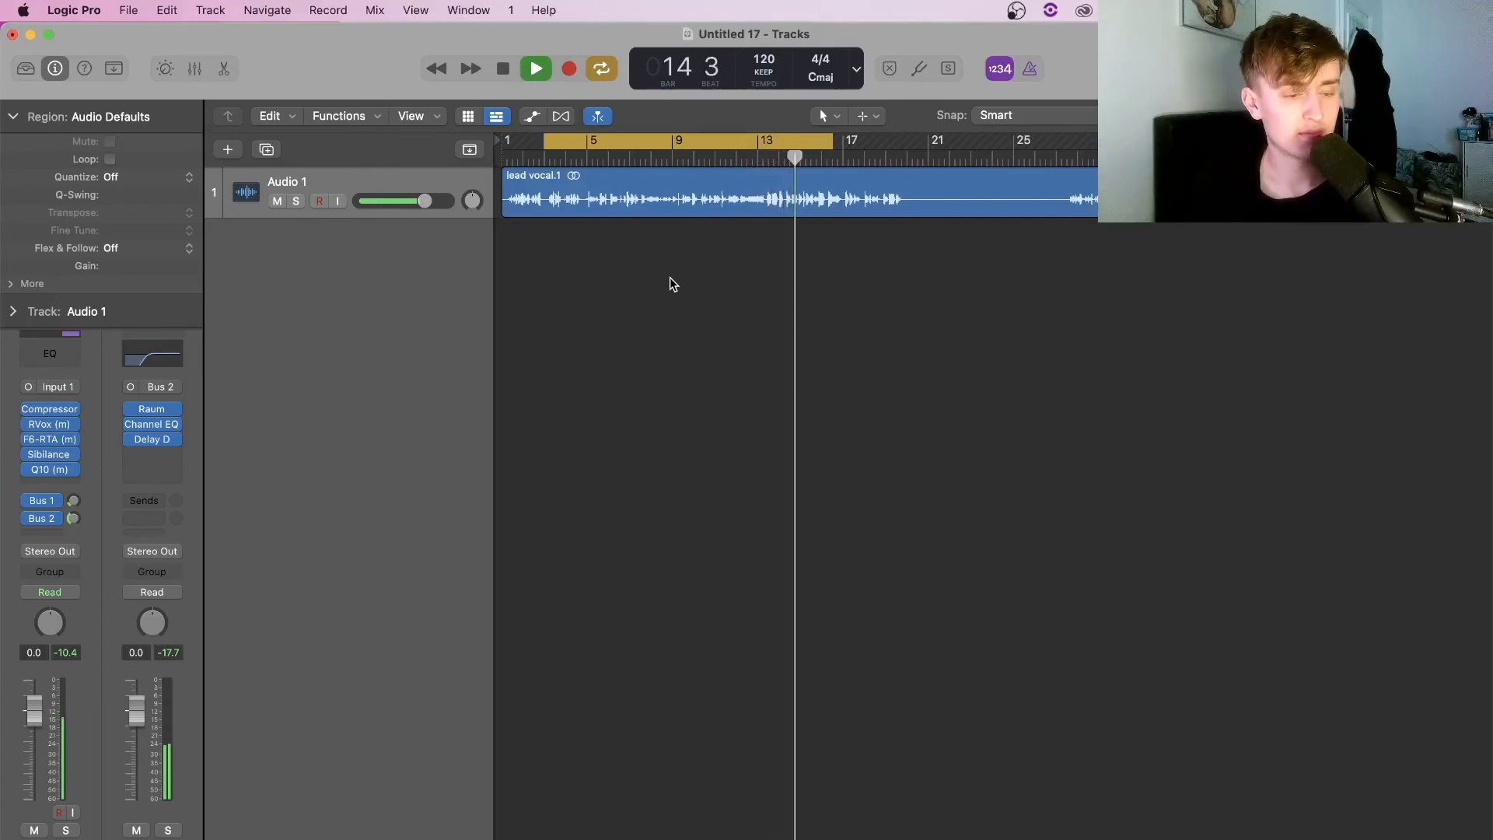
{"action": "key", "text": "b"}
{"action": "key", "text": "space"}
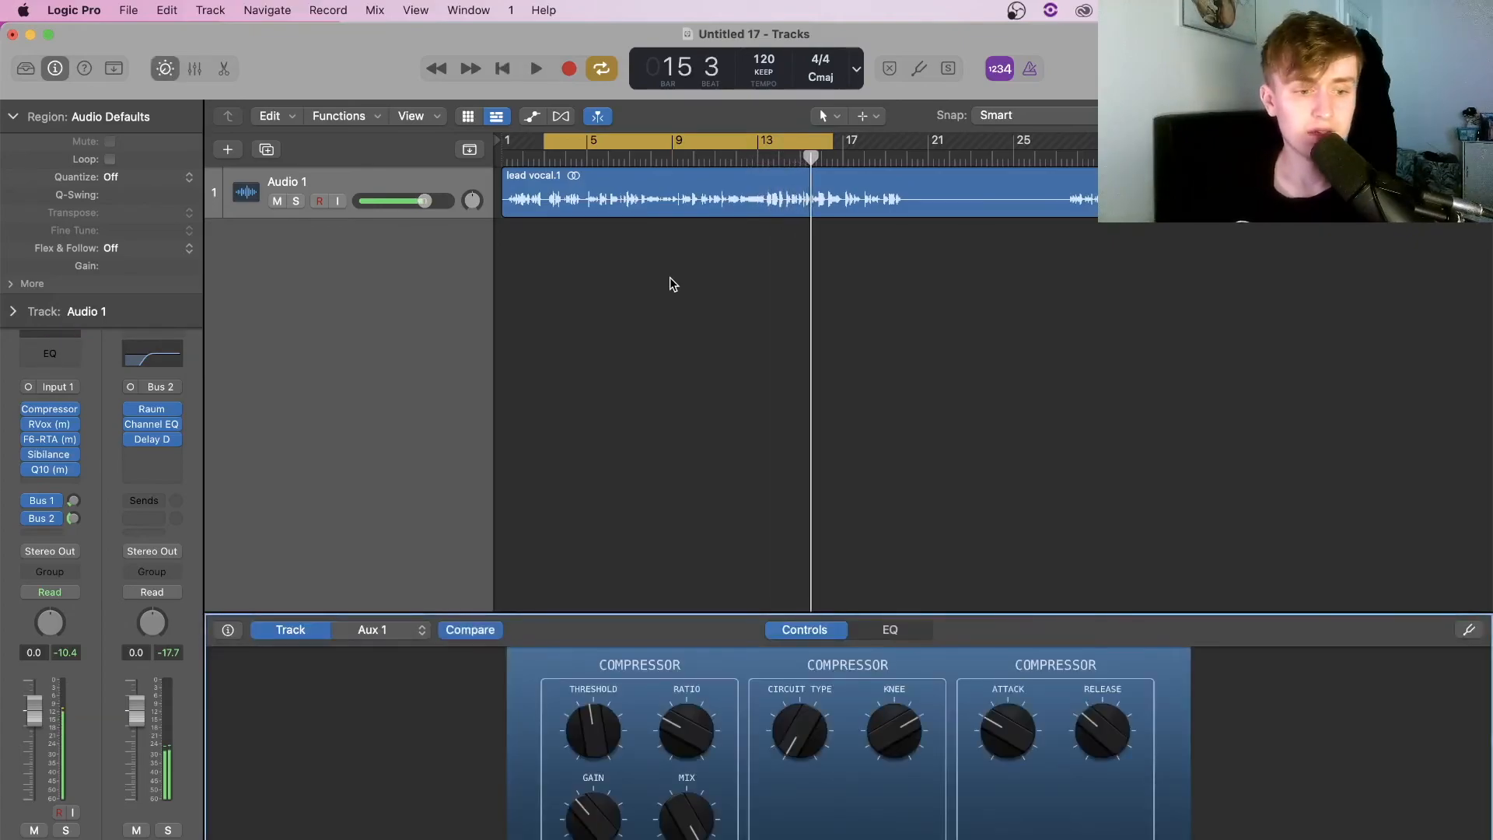